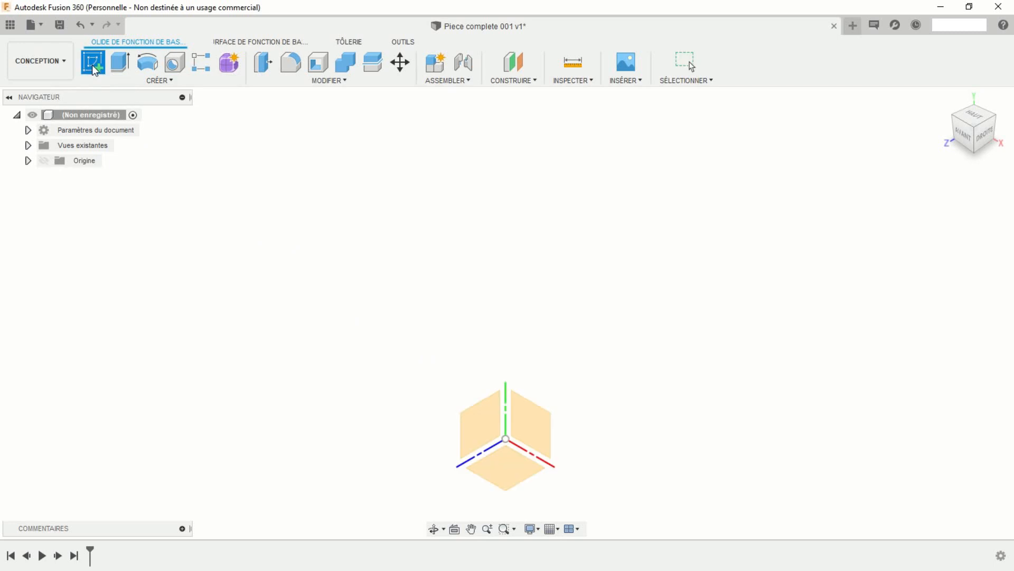
# Step: Start a sketch on the front plane and draw the inner edge: a vertical line up from the horizontal axis, a 61 mm slant, and a 33 mm vertical, all about
pyautogui.click(538, 416)
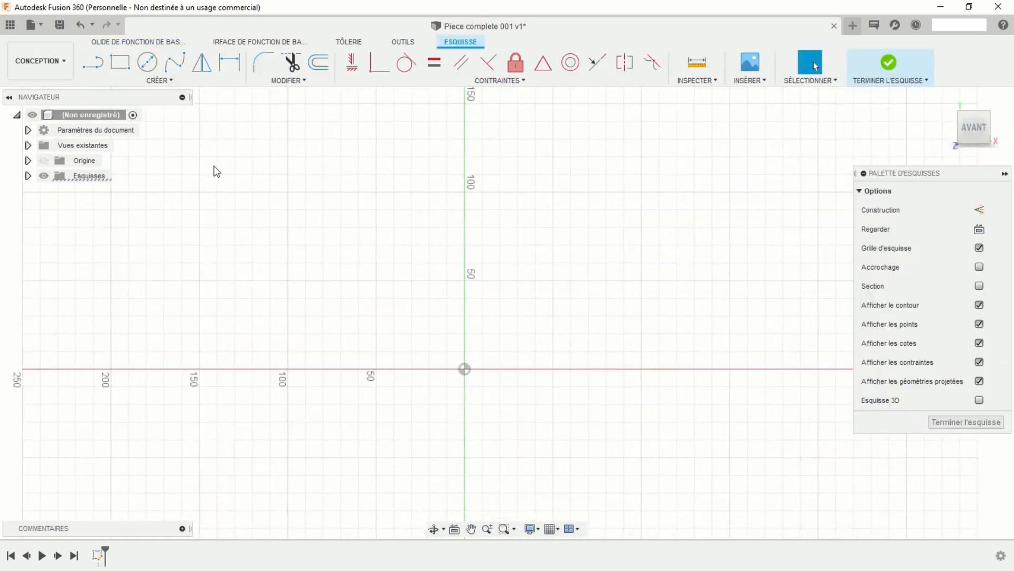
pyautogui.click(93, 62)
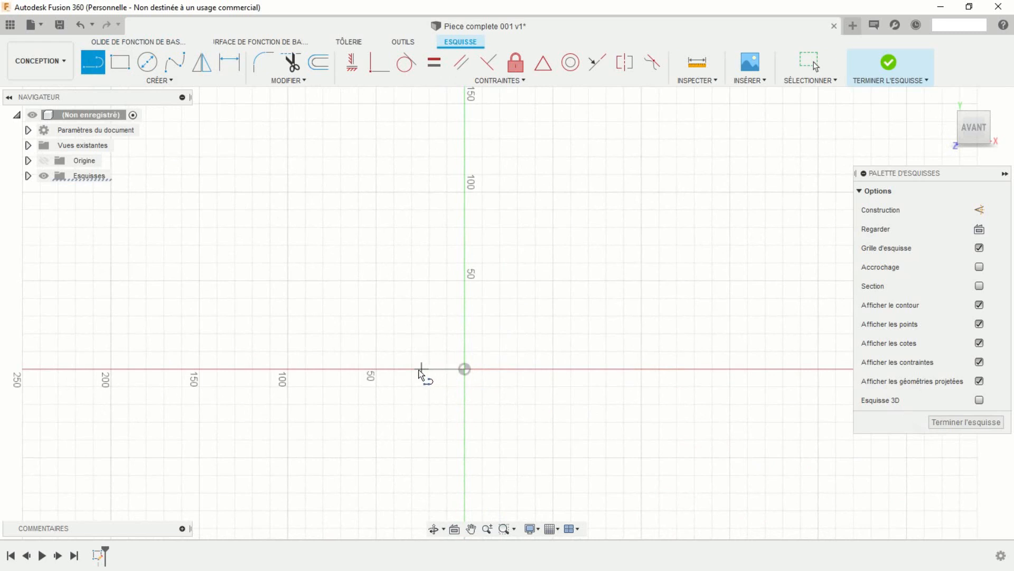
pyautogui.click(383, 369)
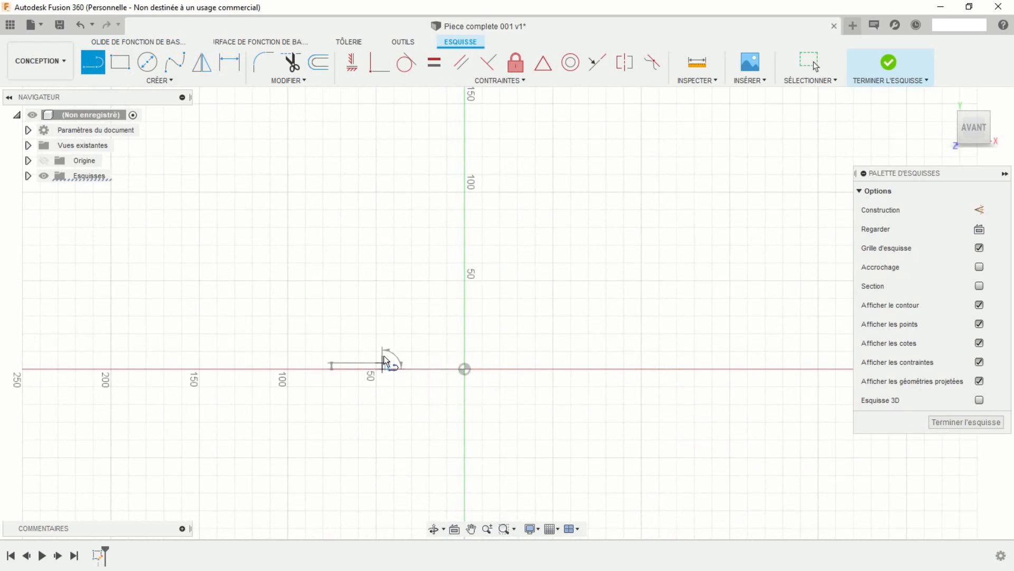
pyautogui.click(383, 274)
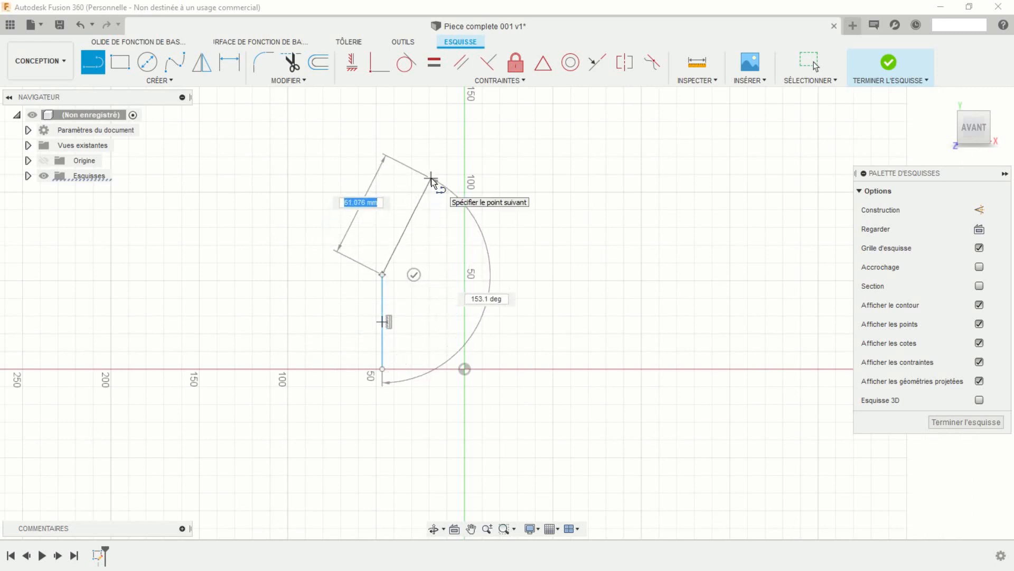
pyautogui.click(431, 179)
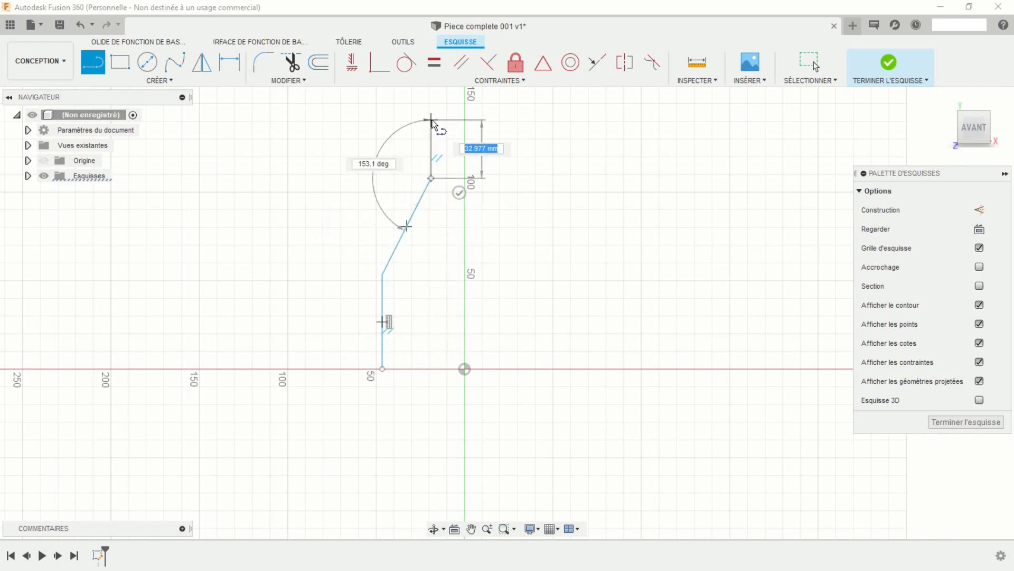
pyautogui.click(431, 120)
# Step: Continue the profile with a horizontal line about 19 mm to the vertical axis, a vertical end about 15 mm, and a horizontal top edge back outward
pyautogui.scroll(5, 456, 125)
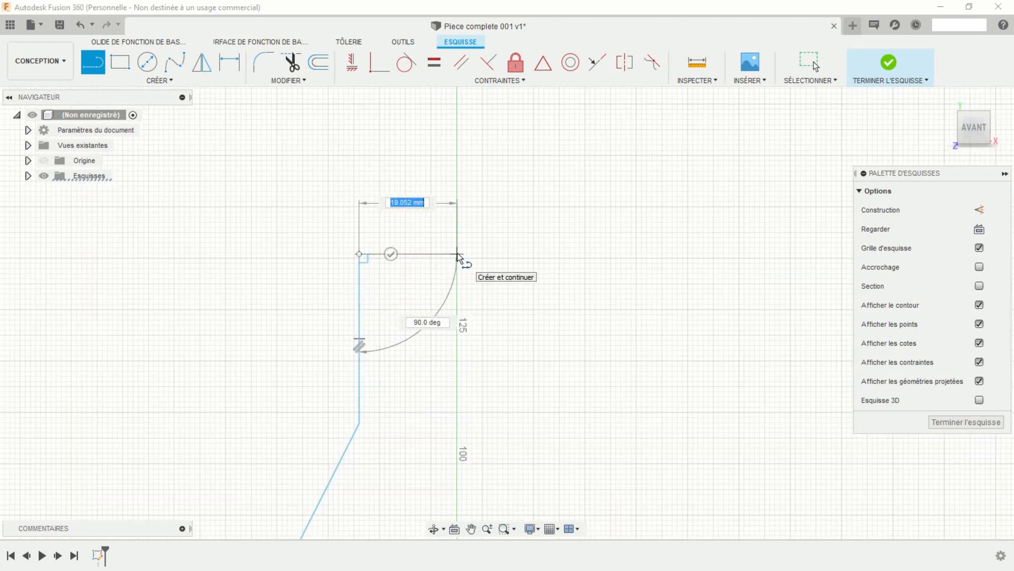
pyautogui.click(457, 253)
pyautogui.click(457, 177)
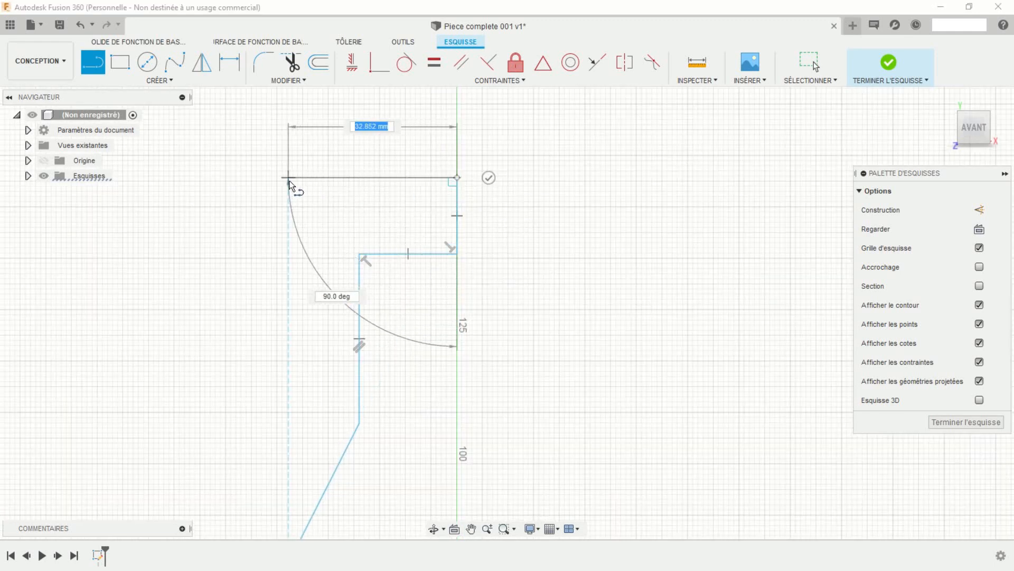
pyautogui.click(281, 179)
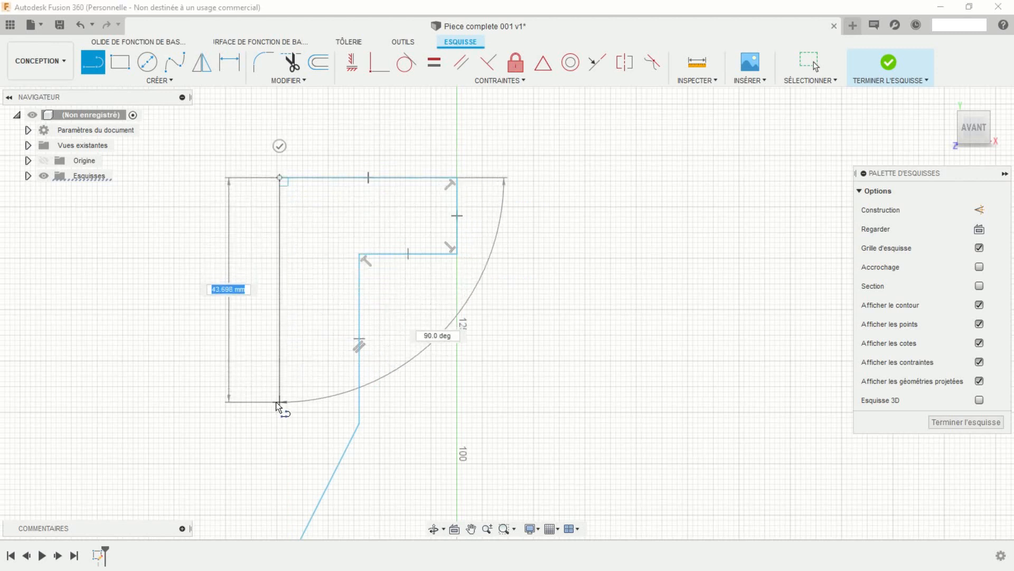
# Step: Draw the outer edge with a vertical line about 44 mm, a slanted line about 65 mm and a vertical to the horizontal axis, closing the profile
pyautogui.click(279, 404)
pyautogui.scroll(-5, 277, 408)
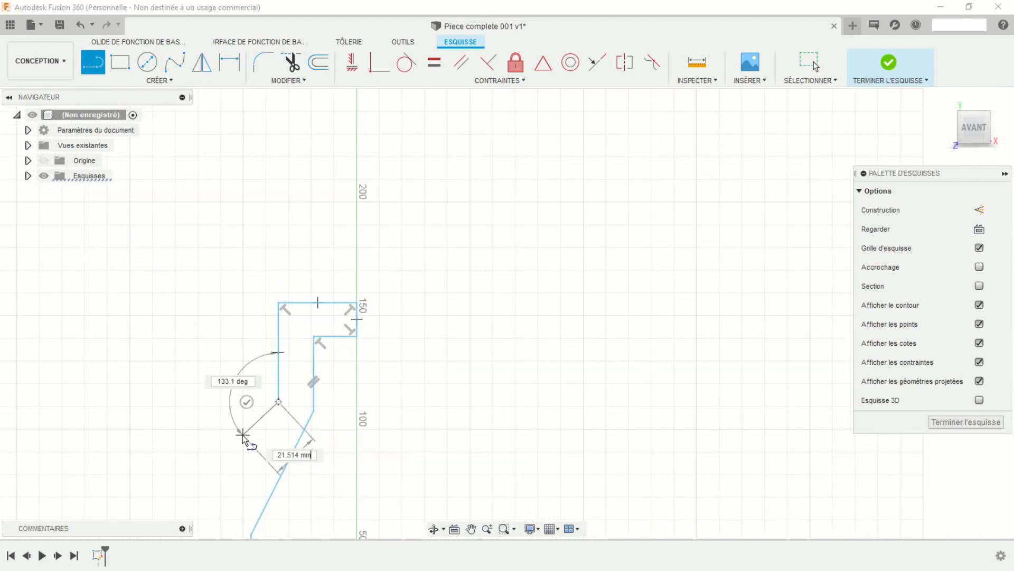
pyautogui.moveTo(244, 437); pyautogui.dragTo(404, 255, button='middle')
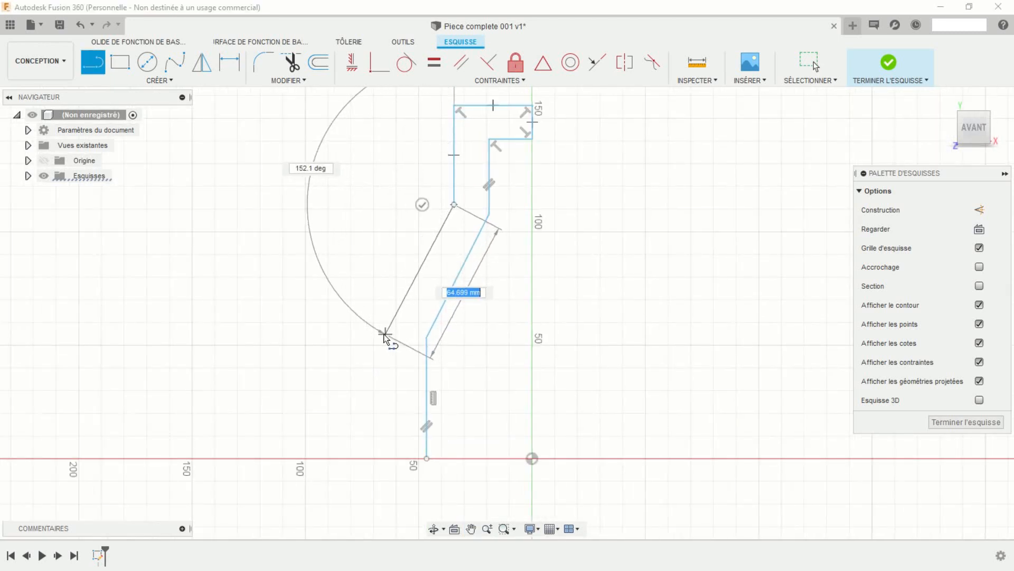
pyautogui.click(381, 333)
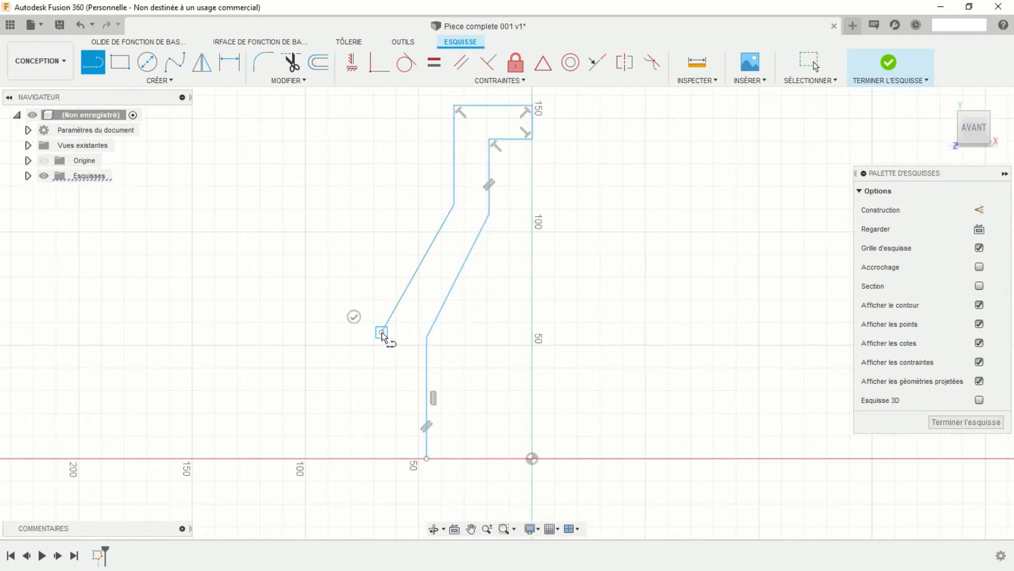
pyautogui.click(381, 458)
pyautogui.click(426, 458)
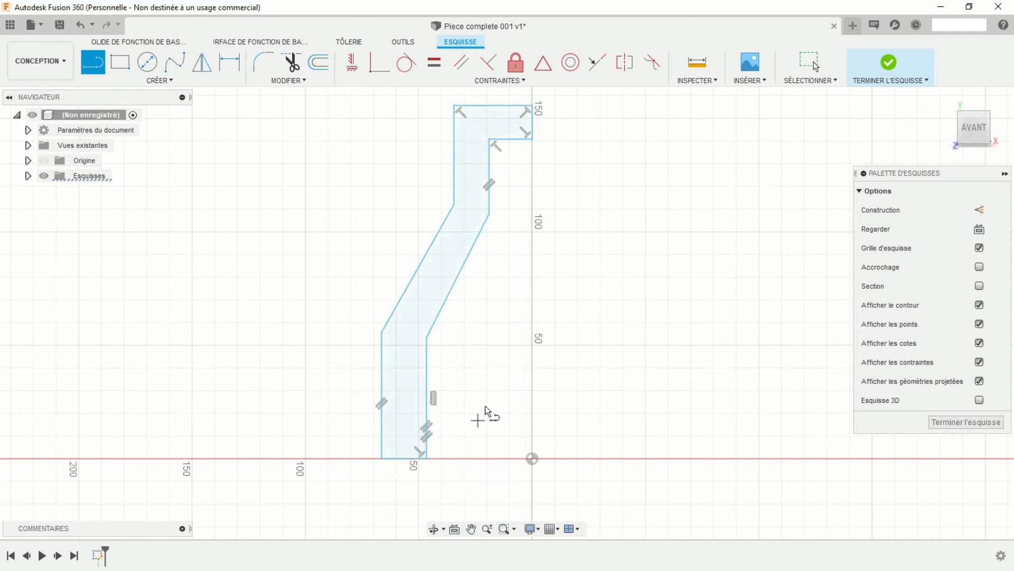
# Step: Apply coincident constraints tying the short vertical end line at the top and the profile's bottom line to the origin
pyautogui.scroll(-3, 509, 364)
pyautogui.moveTo(525, 344); pyautogui.dragTo(444, 357, button='middle')
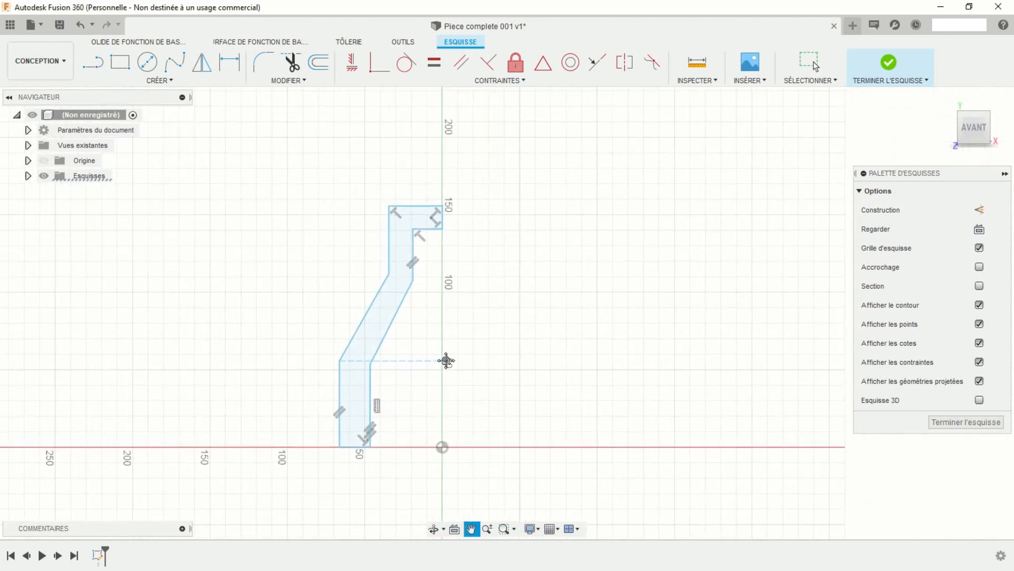
pyautogui.scroll(2, 446, 365)
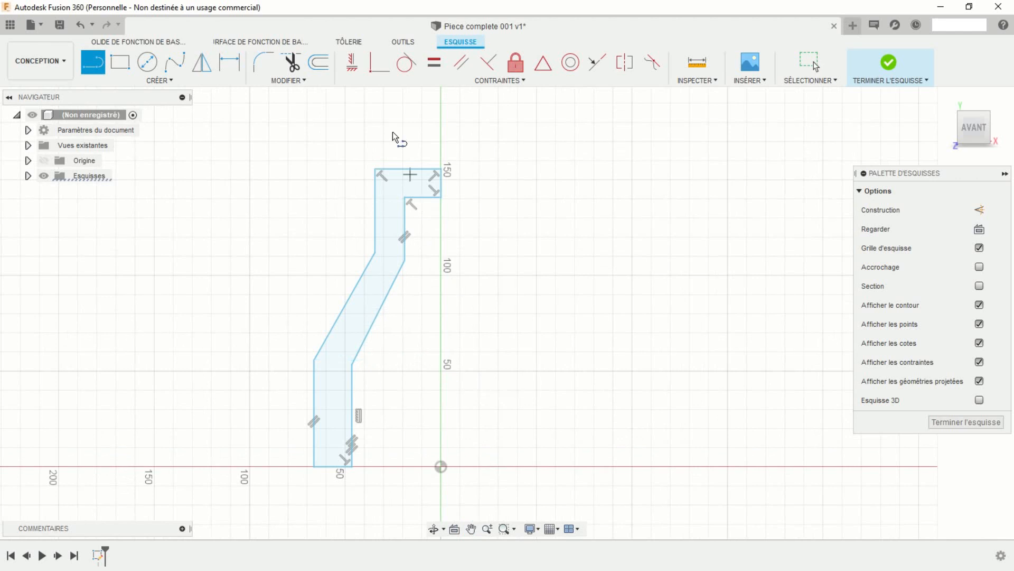
pyautogui.click(379, 62)
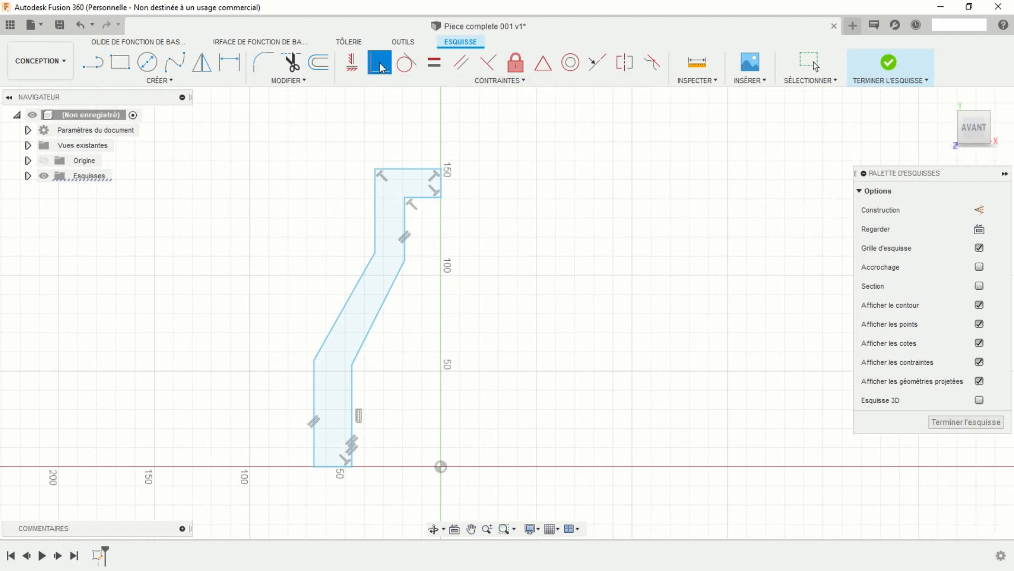
pyautogui.click(442, 189)
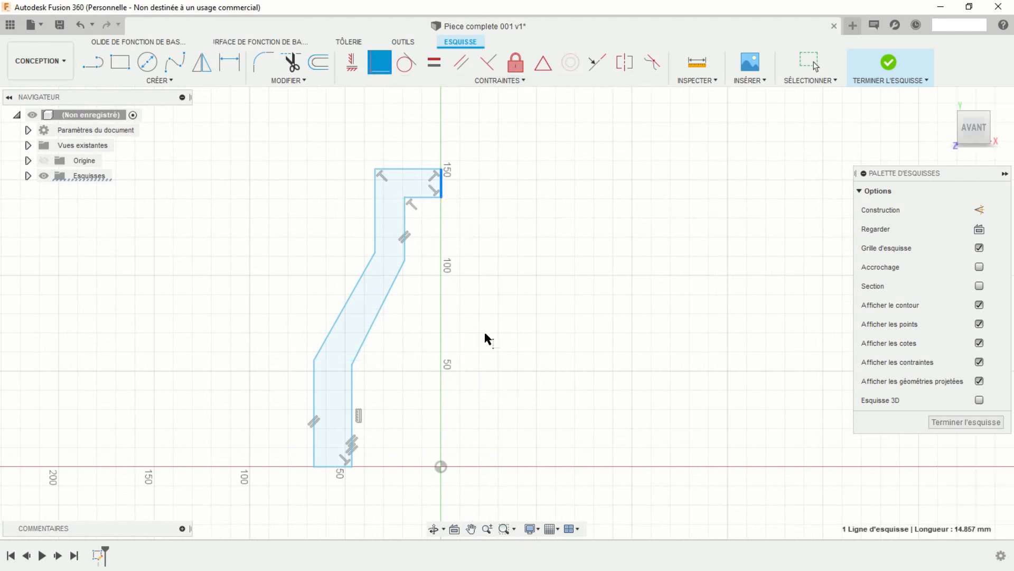
pyautogui.click(446, 465)
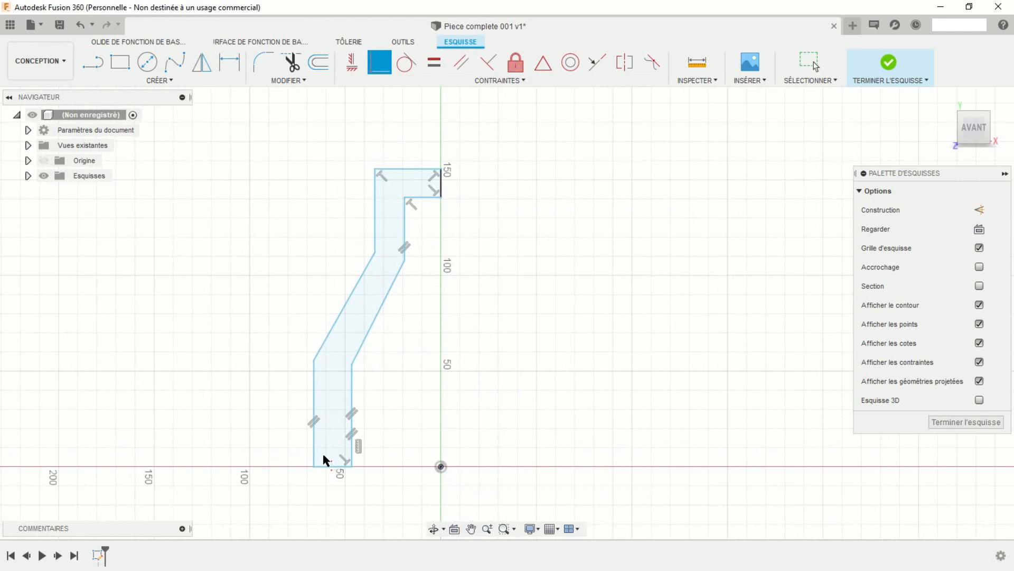
pyautogui.click(325, 467)
pyautogui.click(440, 467)
pyautogui.moveTo(403, 447); pyautogui.dragTo(415, 410, button='middle')
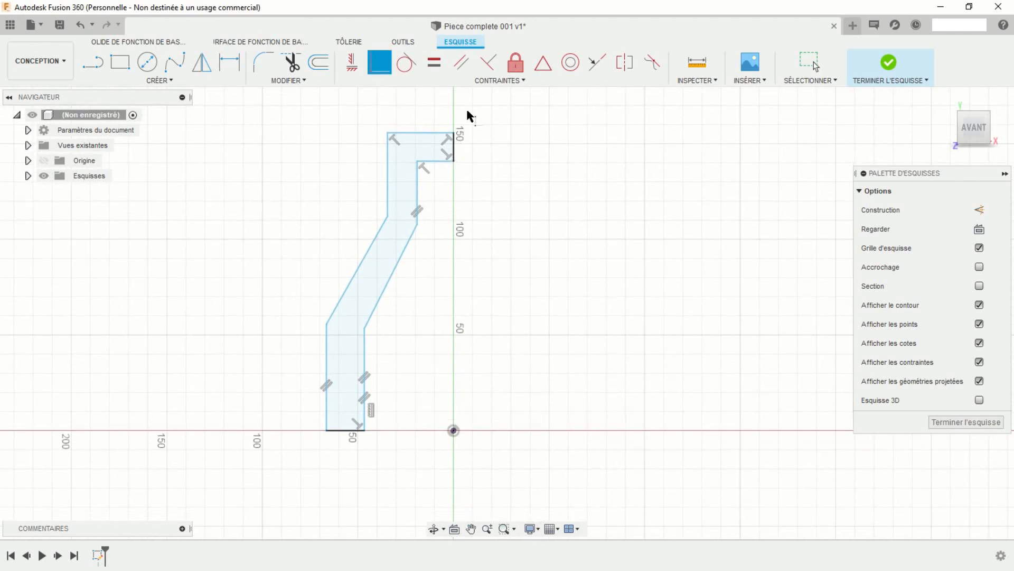
# Step: Constrain the inner and outer slanted lines of the profile to be parallel
pyautogui.click(461, 63)
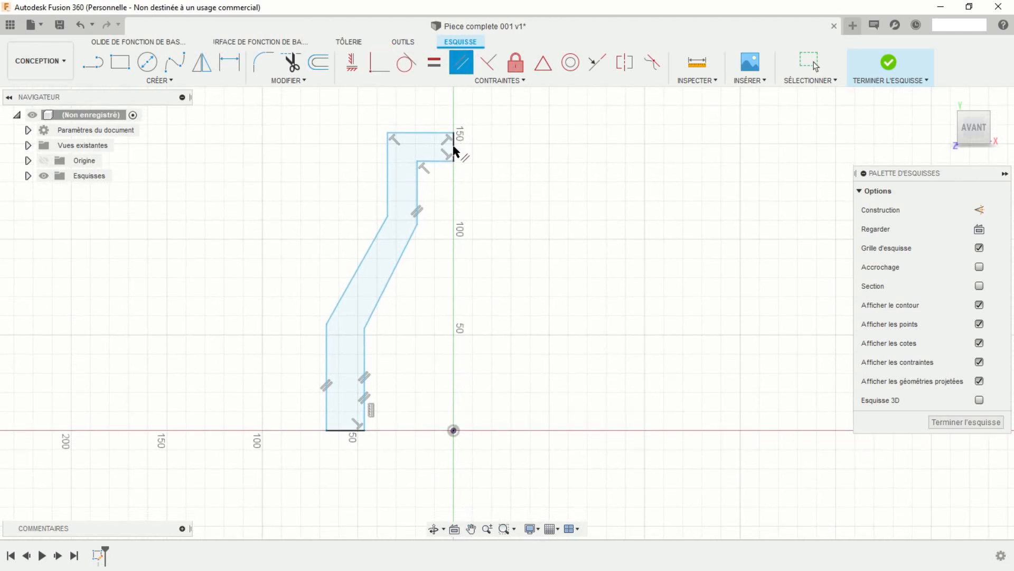
pyautogui.click(385, 293)
pyautogui.click(354, 280)
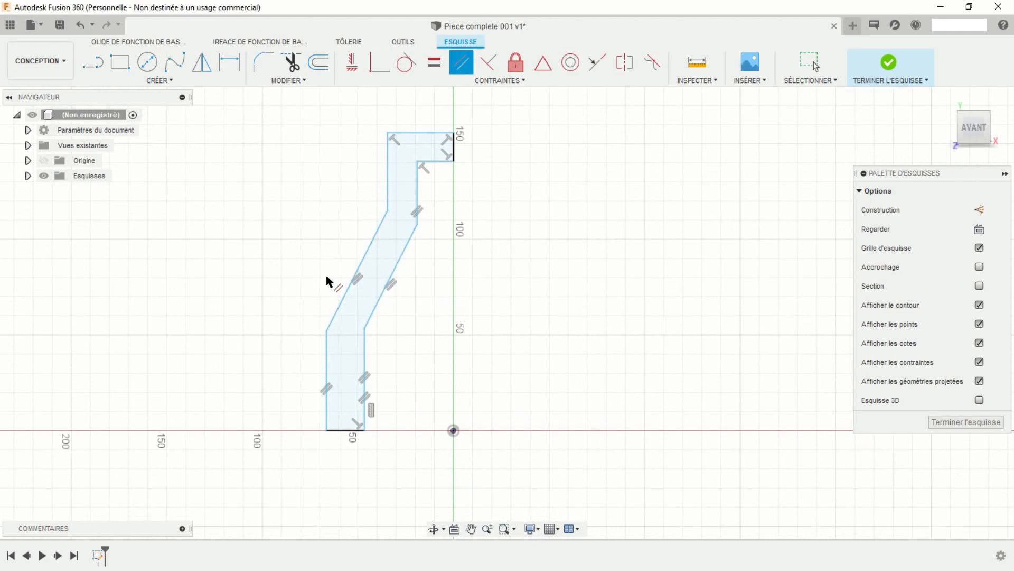
# Step: Dimension the inner lower vertical line at 90/2 mm from the origin
pyautogui.moveTo(270, 311); pyautogui.dragTo(260, 303, button='middle')
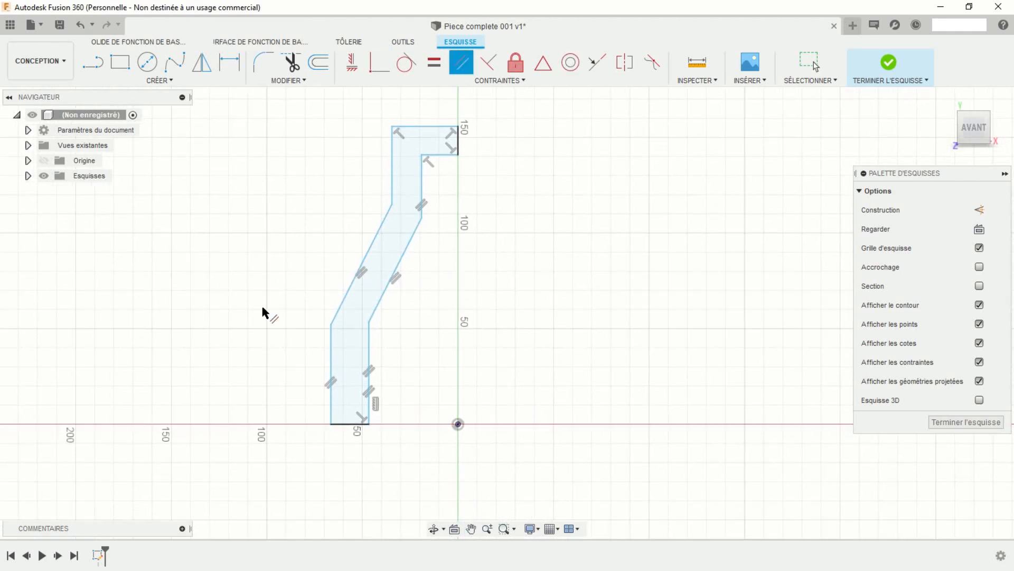
pyautogui.click(230, 66)
pyautogui.click(369, 384)
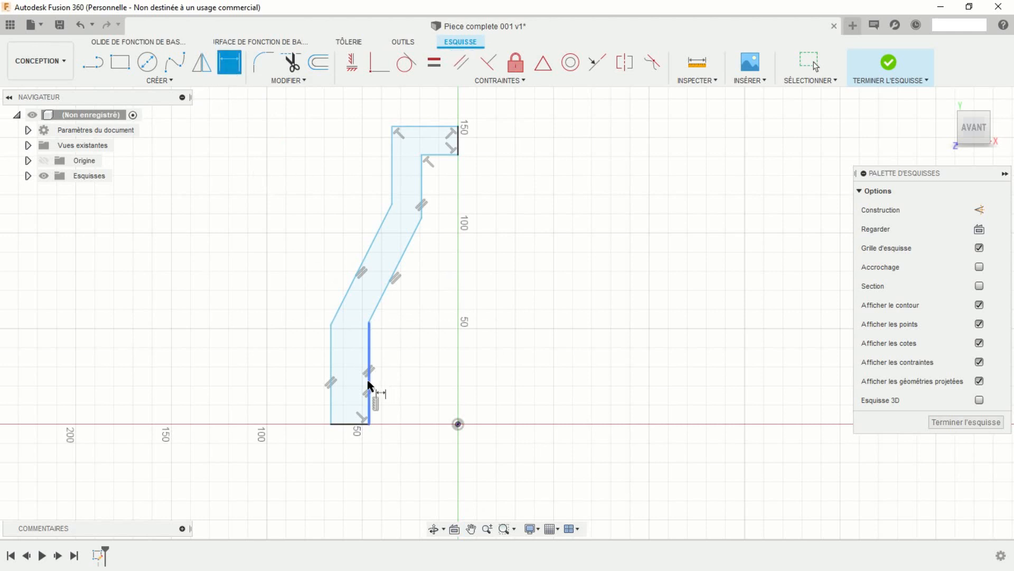
pyautogui.click(458, 424)
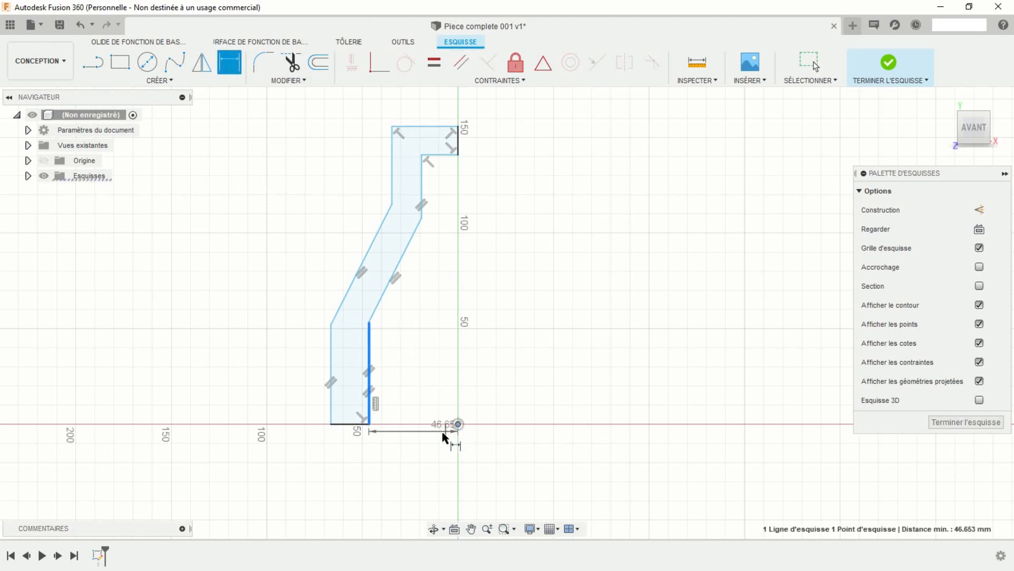
pyautogui.click(422, 462)
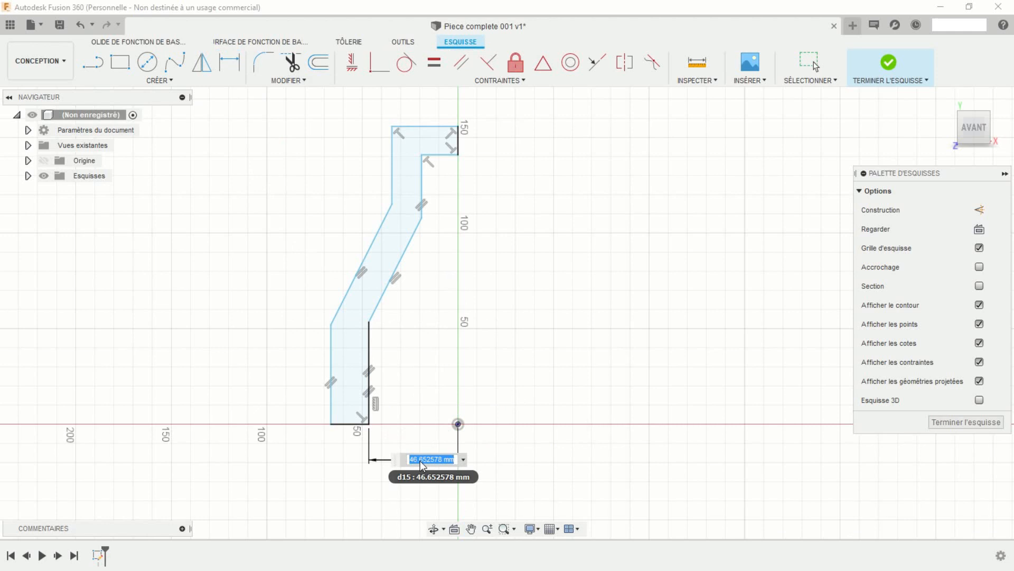
pyautogui.write('90/2')
pyautogui.press('Return')
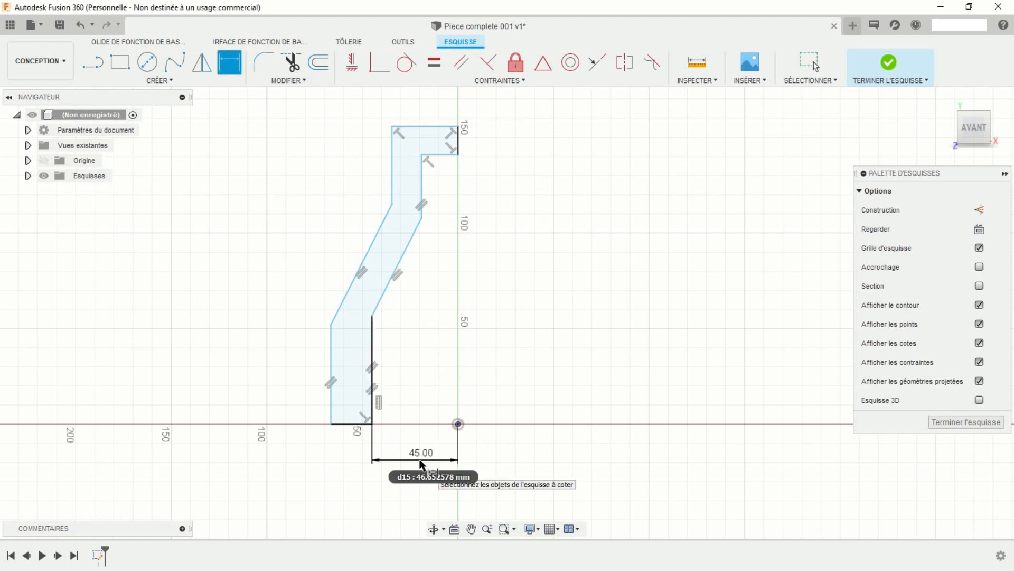
# Step: Dimension the outer lower vertical line from the origin at half of 122, giving 61 mm
pyautogui.click(331, 412)
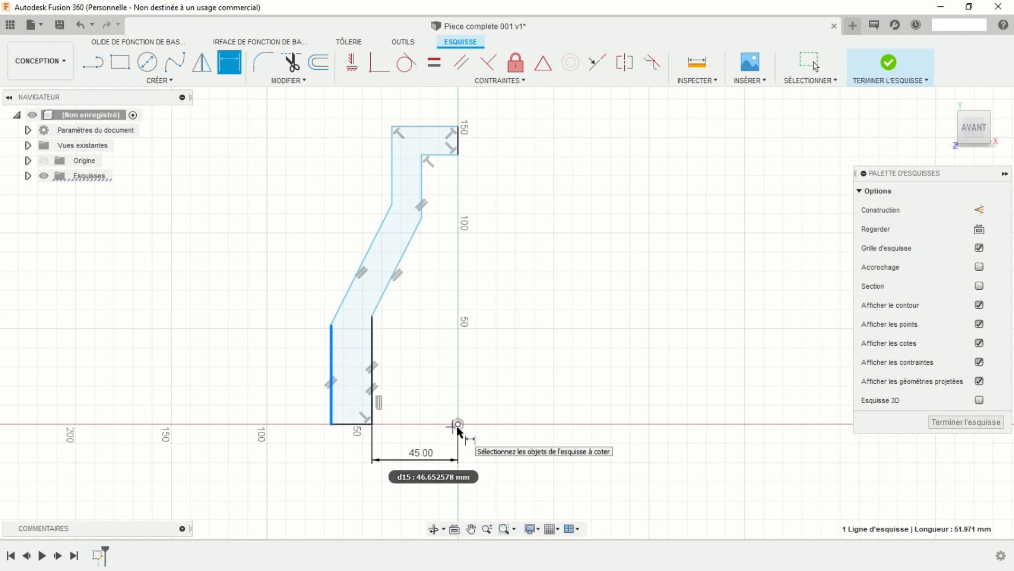
pyautogui.click(458, 427)
pyautogui.click(409, 499)
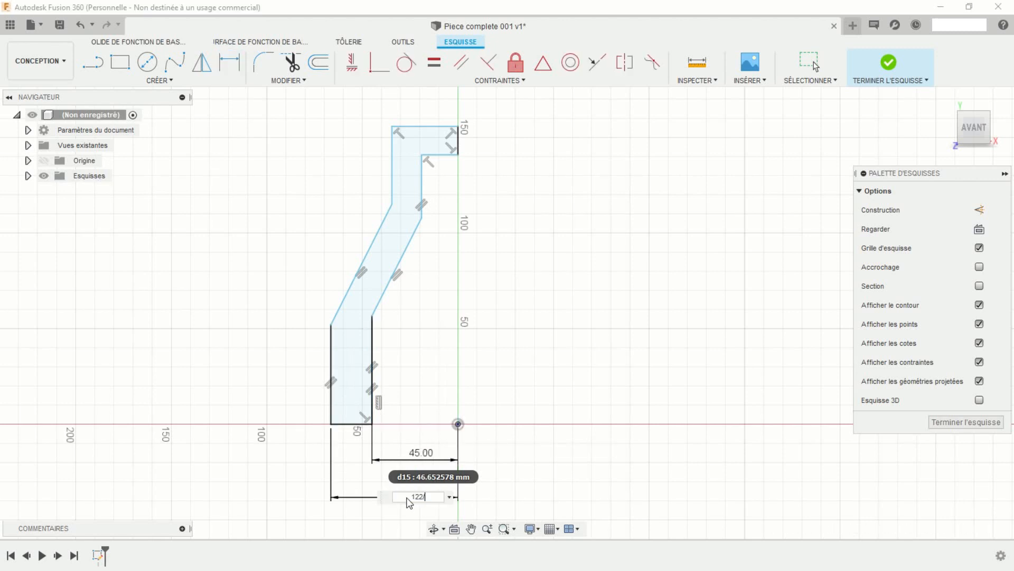
pyautogui.press('Return')
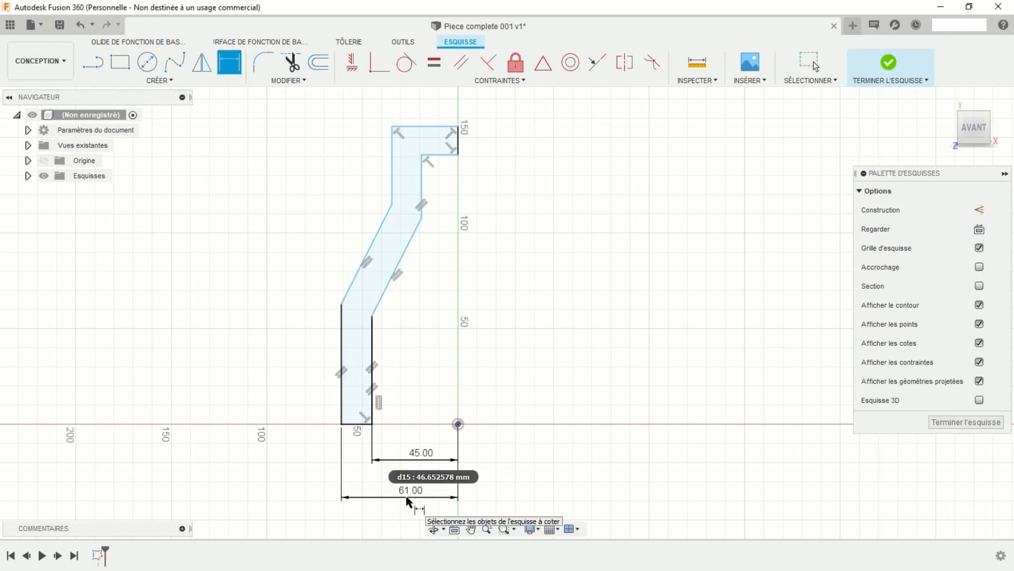
# Step: Dimension the length of the inner lower vertical line at 63 mm
pyautogui.click(373, 351)
pyautogui.click(411, 361)
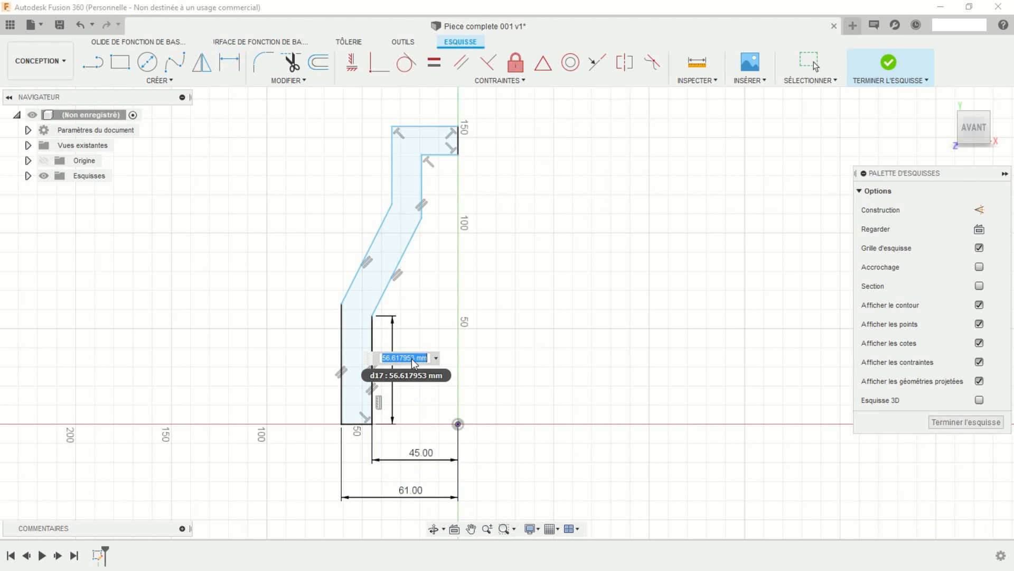
pyautogui.write('63')
pyautogui.press('Return')
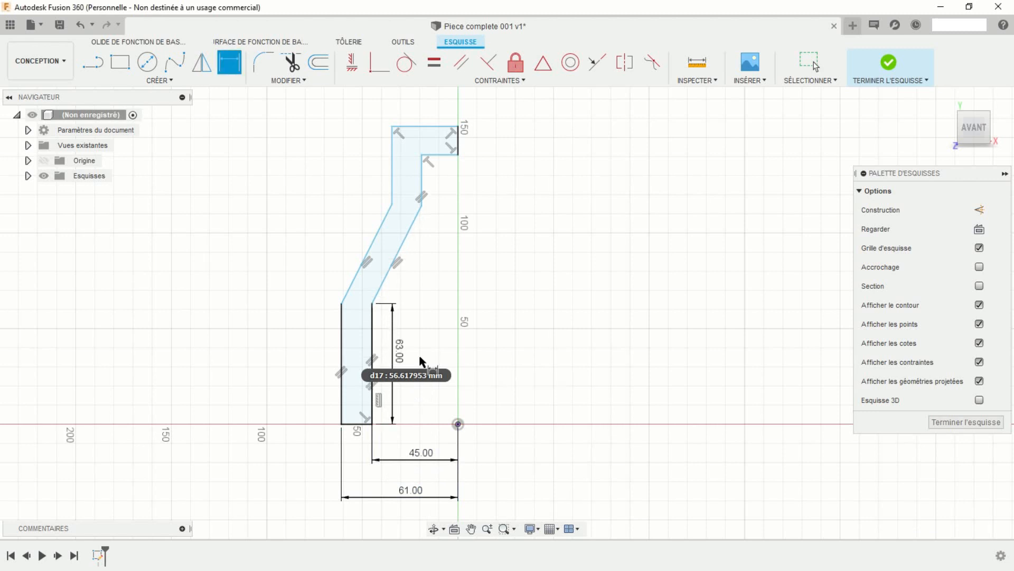
# Step: Set the wall thickness between the two parallel slanted lines to 16 mm
pyautogui.click(379, 288)
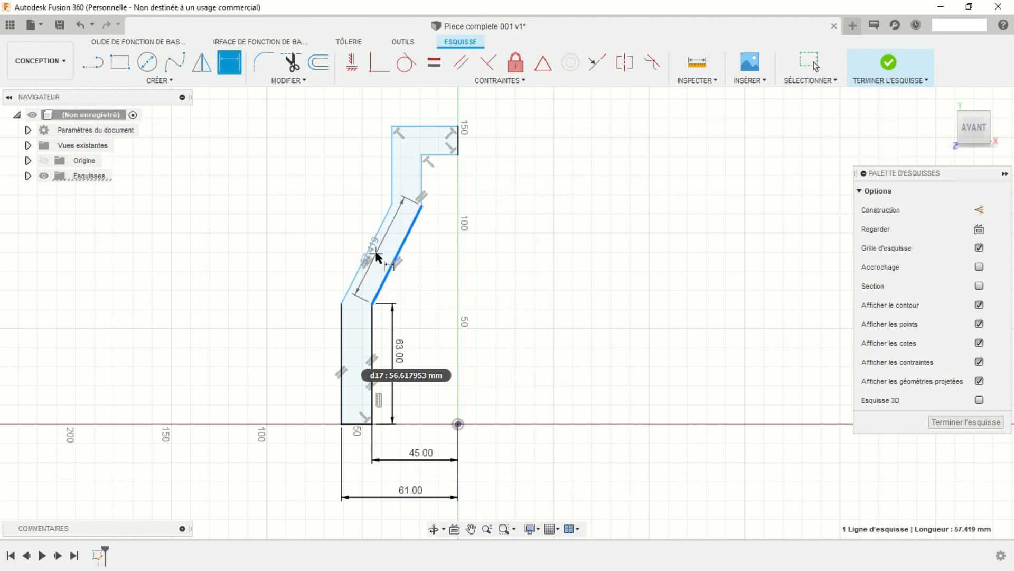
pyautogui.click(372, 252)
pyautogui.click(353, 253)
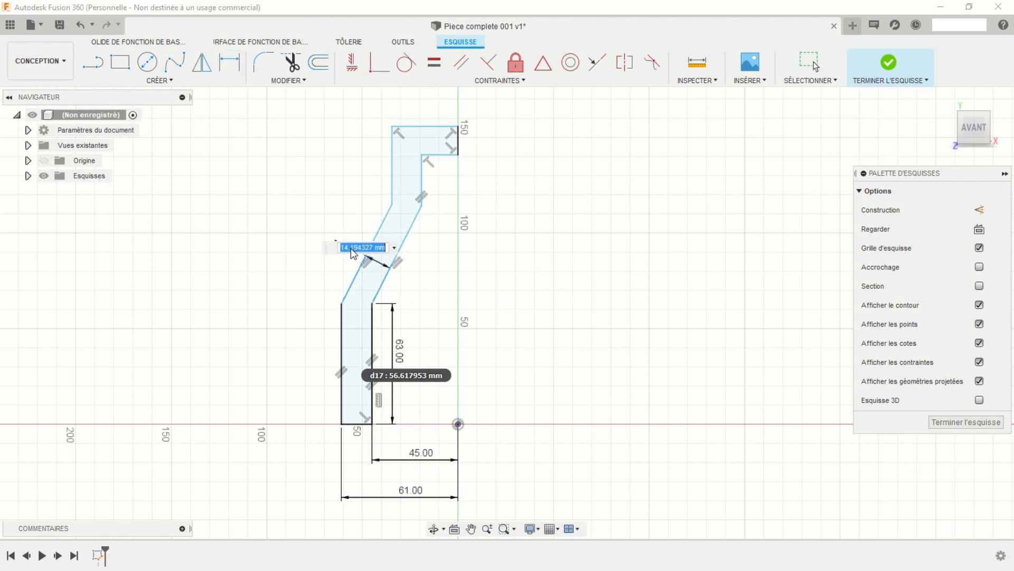
pyautogui.write('16')
pyautogui.press('Return')
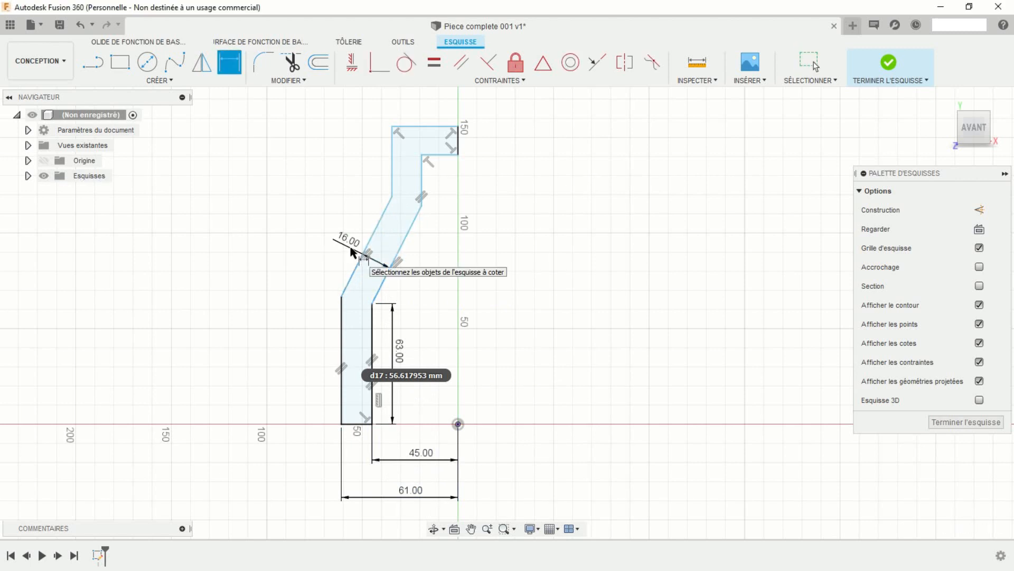
# Step: Set the distance between the two upper vertical lines of the profile to 16 mm
pyautogui.click(422, 190)
pyautogui.click(392, 175)
pyautogui.click(379, 179)
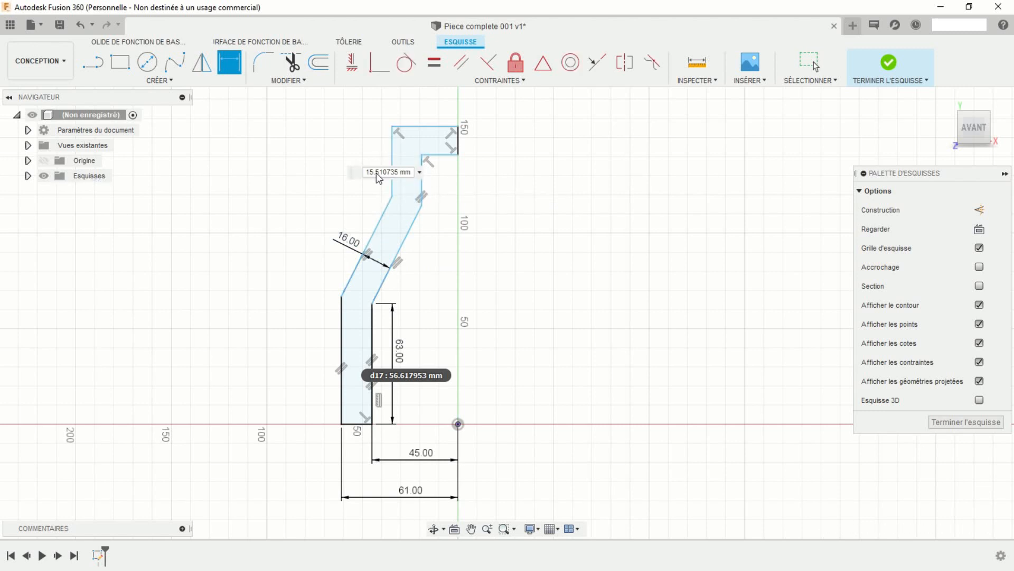
pyautogui.write('16')
pyautogui.press('Return')
# Step: Set the distance between the two horizontal lines at the top of the profile to 16 mm
pyautogui.click(441, 155)
pyautogui.click(440, 126)
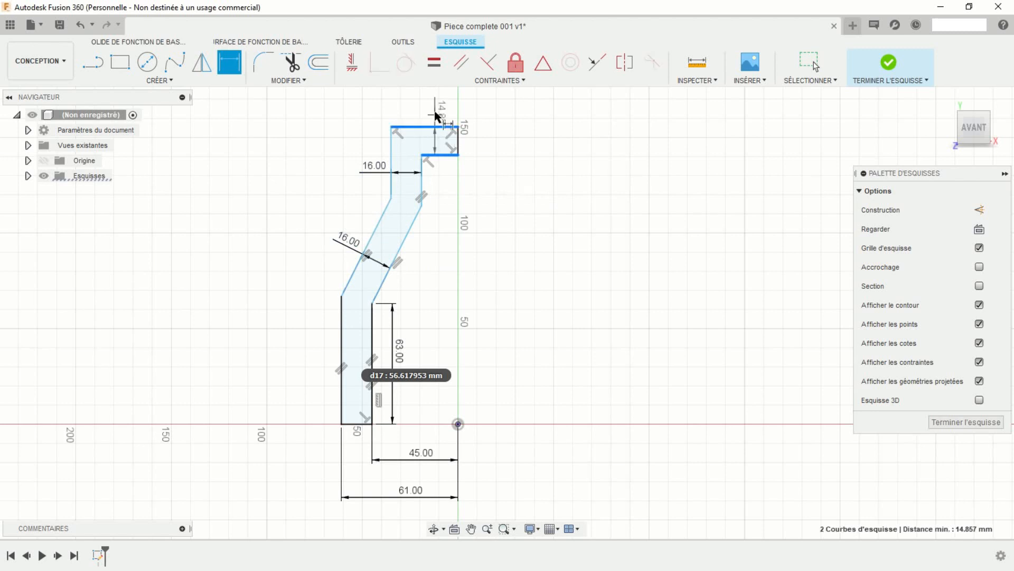
pyautogui.click(437, 114)
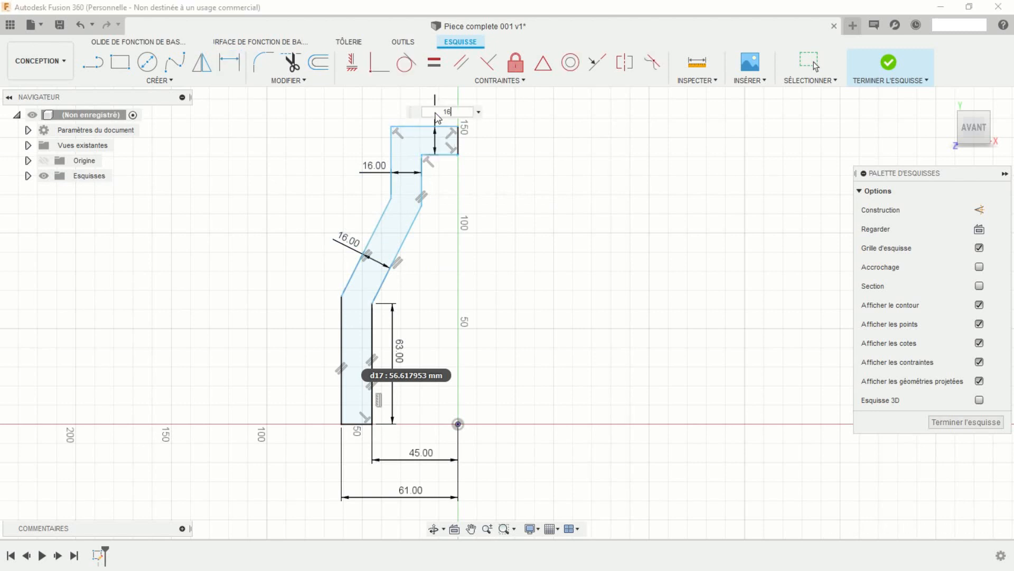
pyautogui.write('16')
pyautogui.press('Return')
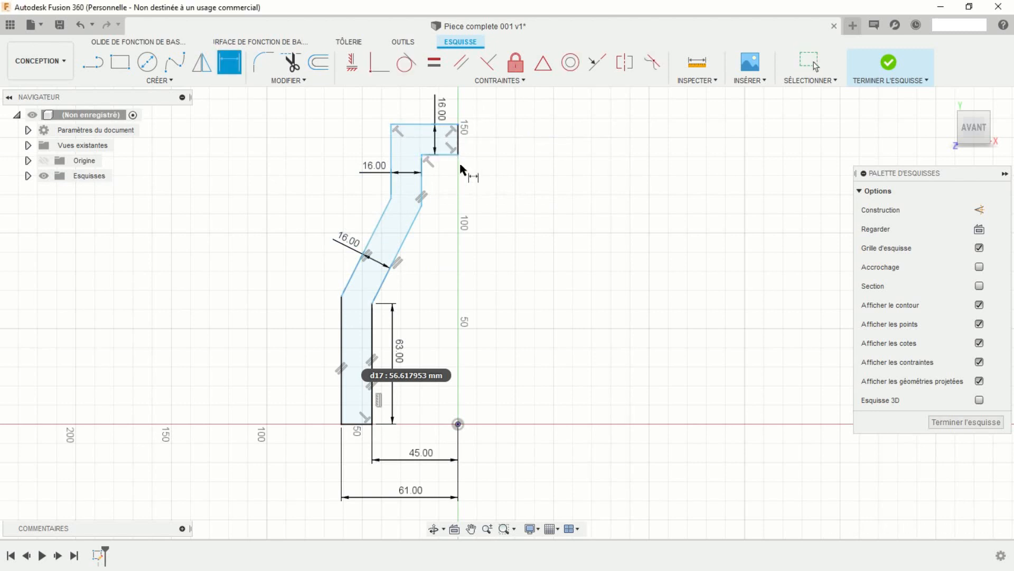
# Step: Dimension the inner upper vertical line from the short vertical end line on the axis at half of 32, giving 16 mm
pyautogui.click(423, 185)
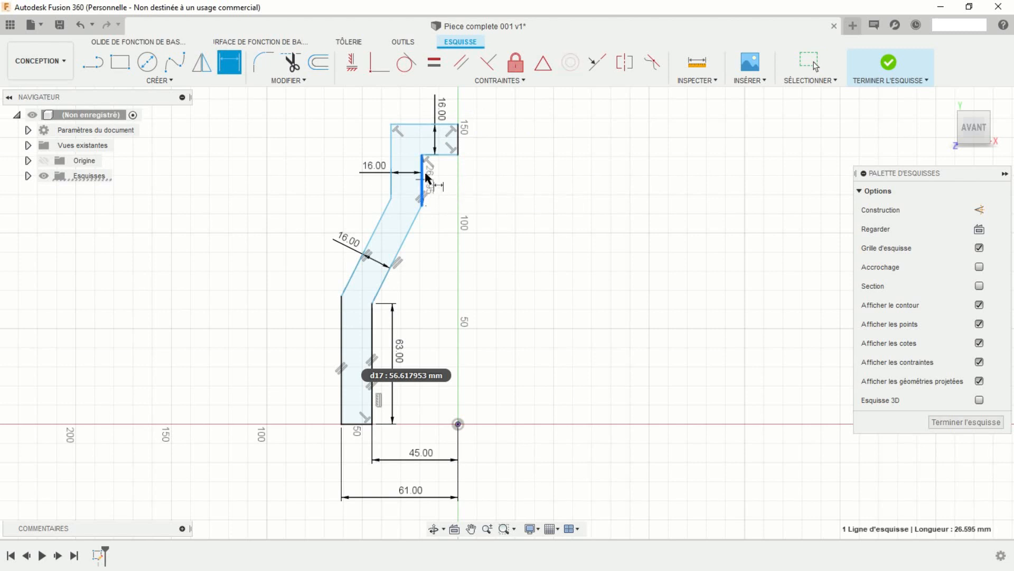
pyautogui.click(461, 148)
pyautogui.click(471, 191)
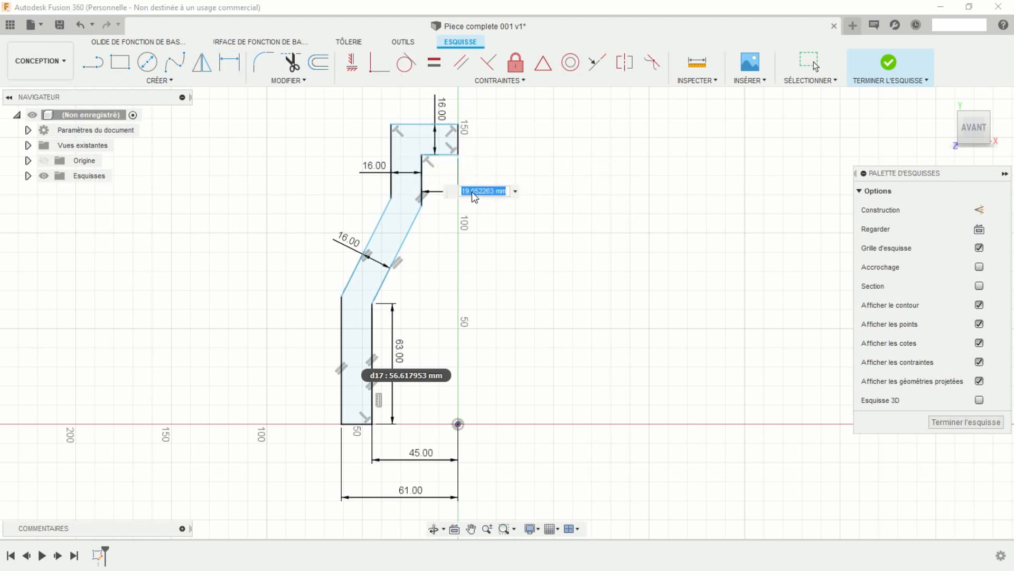
pyautogui.write('32/2')
pyautogui.press('Return')
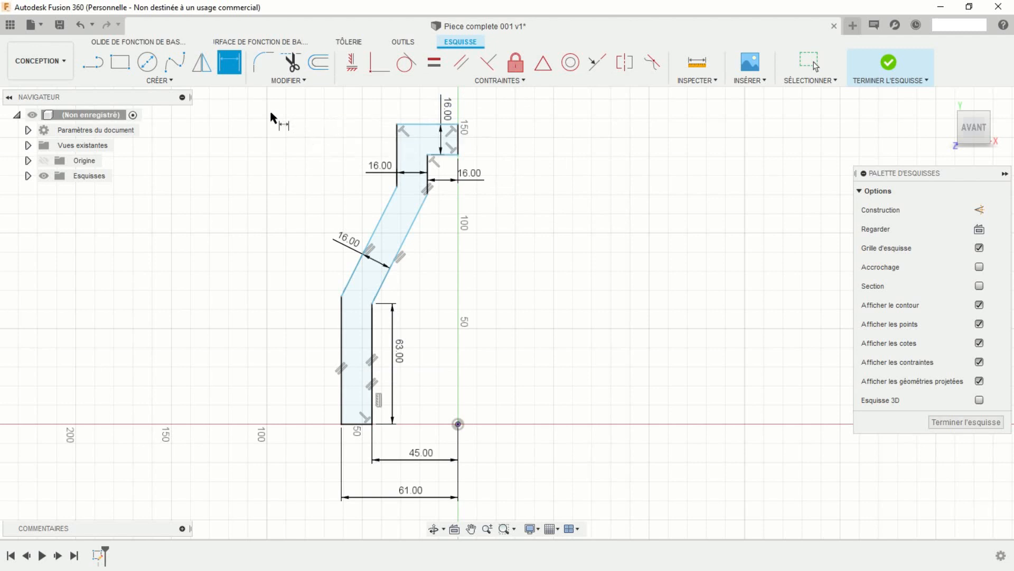
# Step: Fillet the outer lower bend and the inner upper bend of the profile with 22 mm radii
pyautogui.click(263, 61)
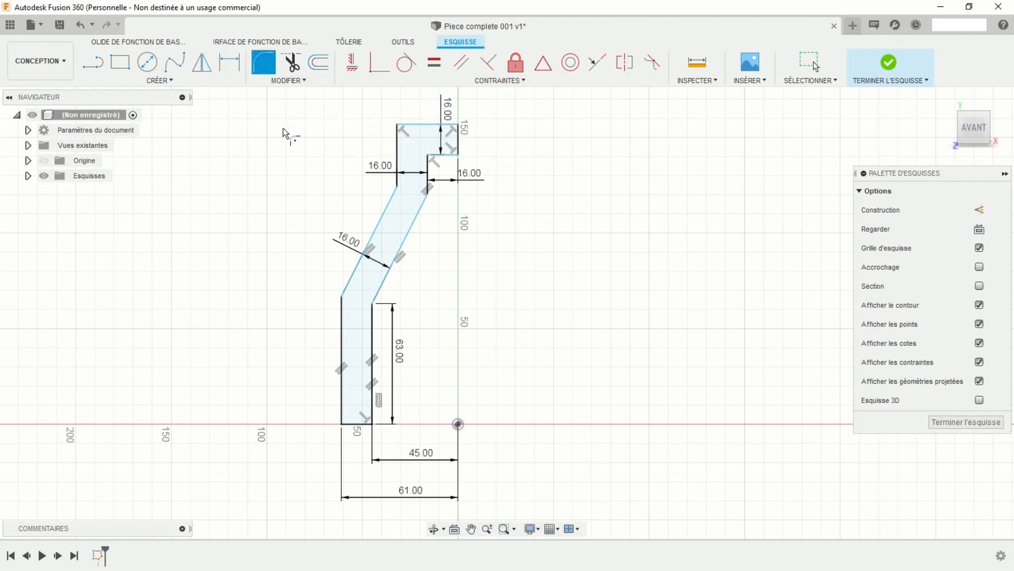
pyautogui.click(347, 288)
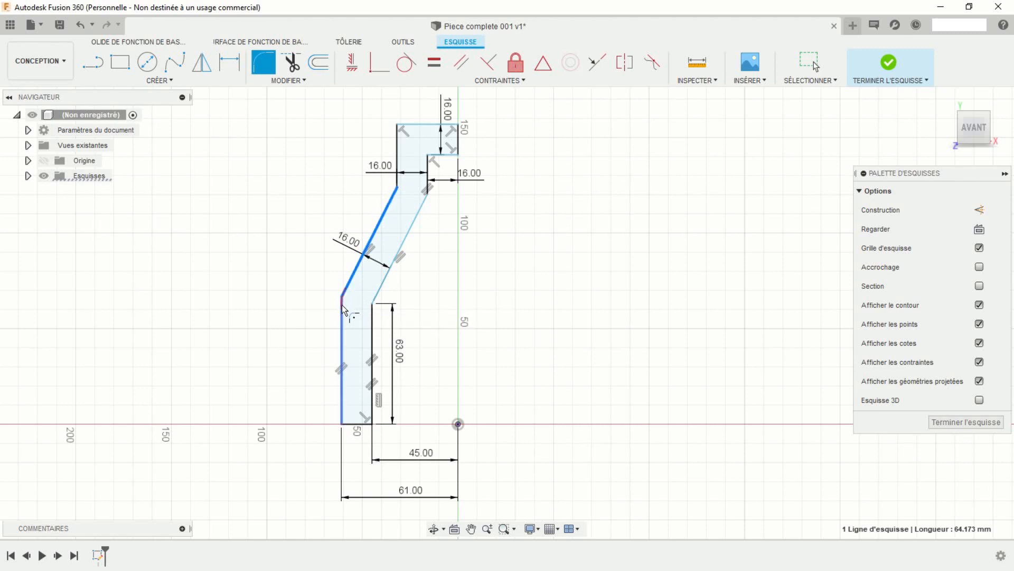
pyautogui.click(340, 308)
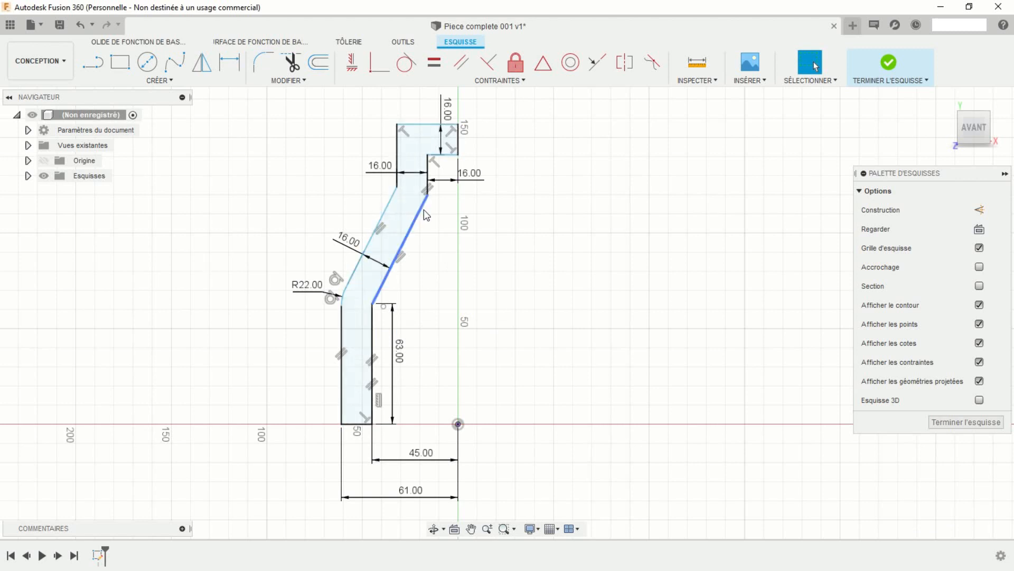
pyautogui.click(263, 62)
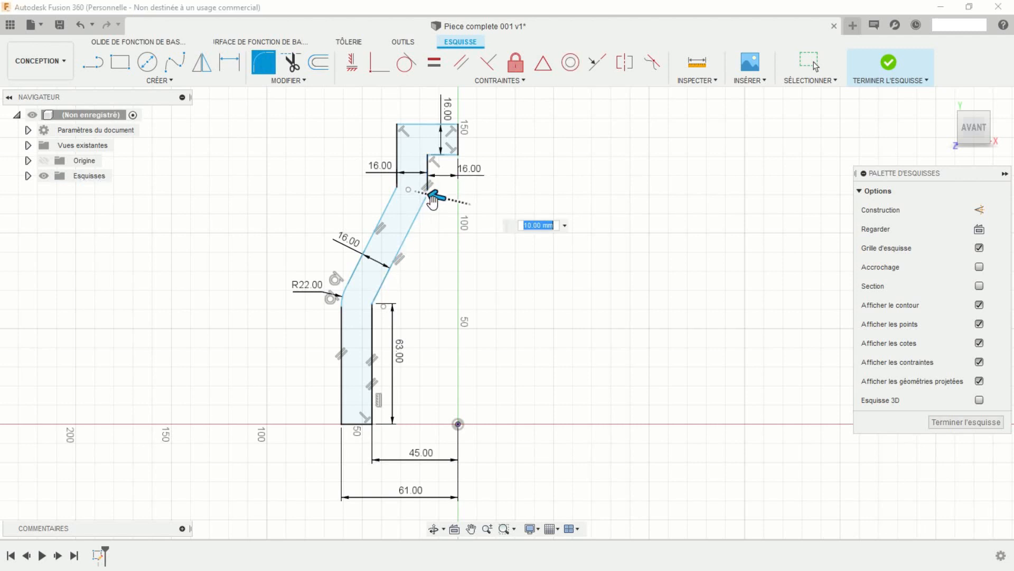
pyautogui.click(432, 197)
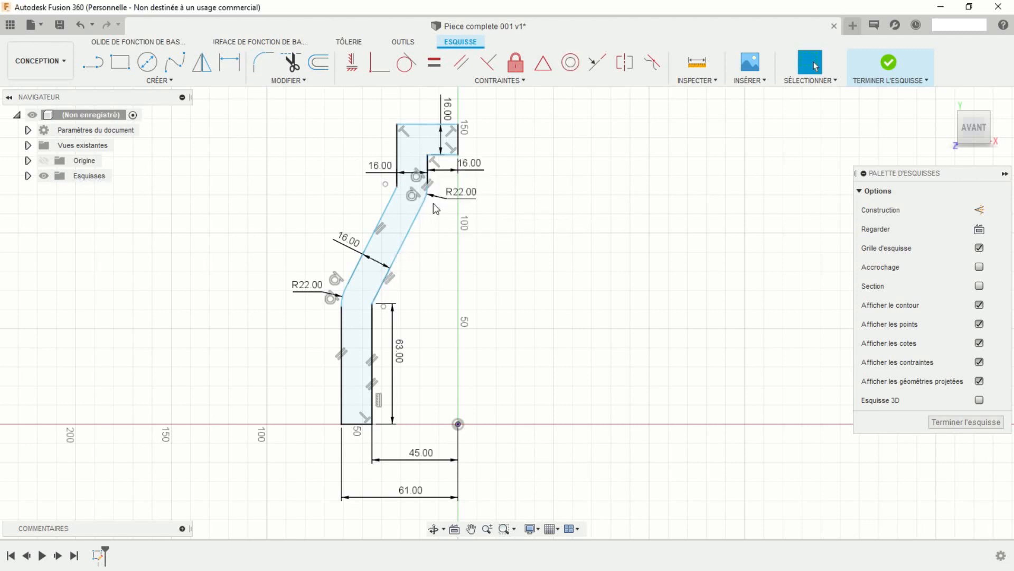
# Step: Fillet the outer upper bend between the vertical and slanted lines with a 3 mm radius
pyautogui.click(264, 62)
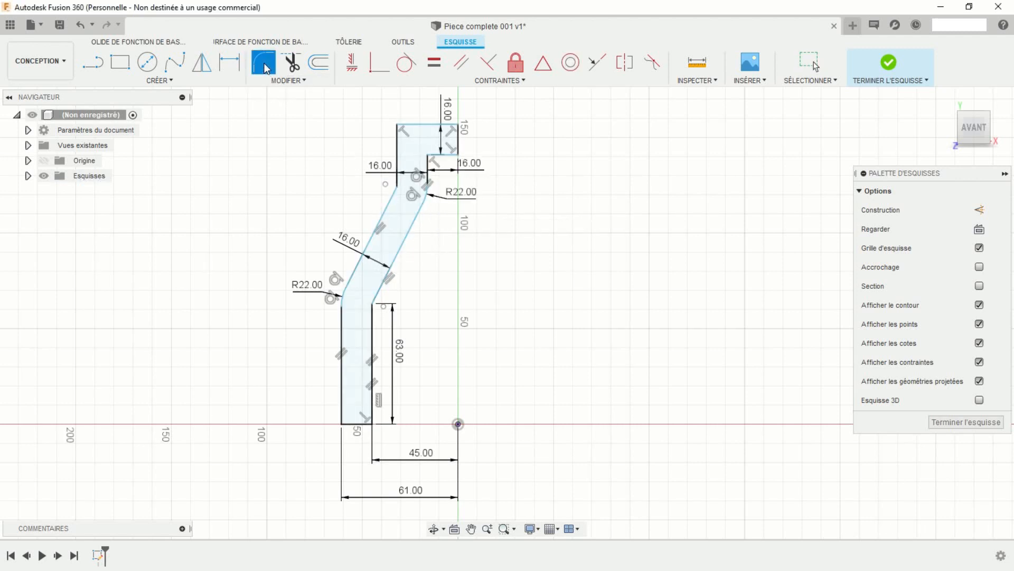
pyautogui.click(397, 164)
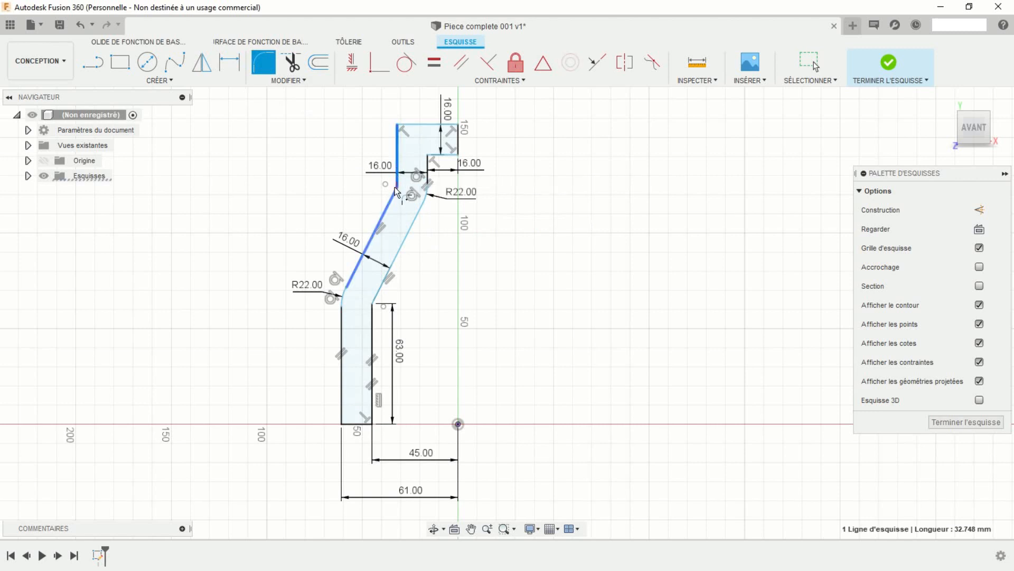
pyautogui.click(390, 201)
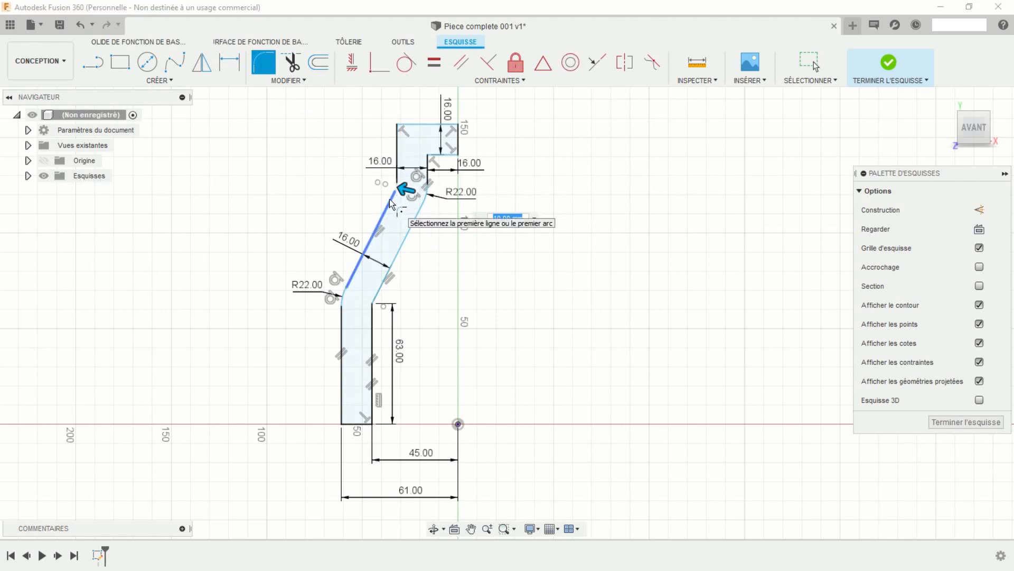
pyautogui.write('3')
pyautogui.press('Return')
# Step: Fillet the inner corner beneath the top horizontal section with a 3 mm radius
pyautogui.scroll(8, 428, 204)
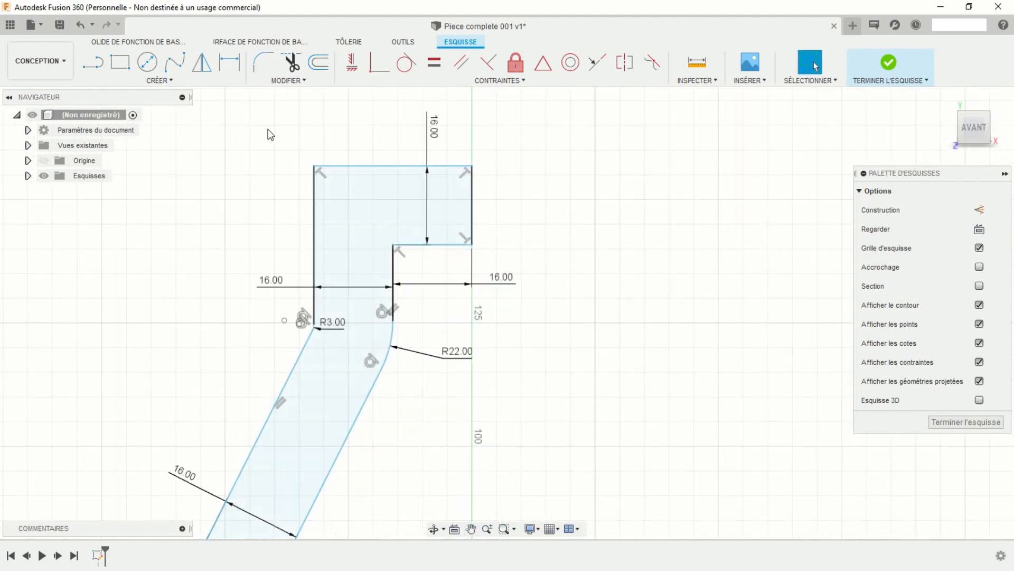
pyautogui.click(262, 63)
pyautogui.click(419, 245)
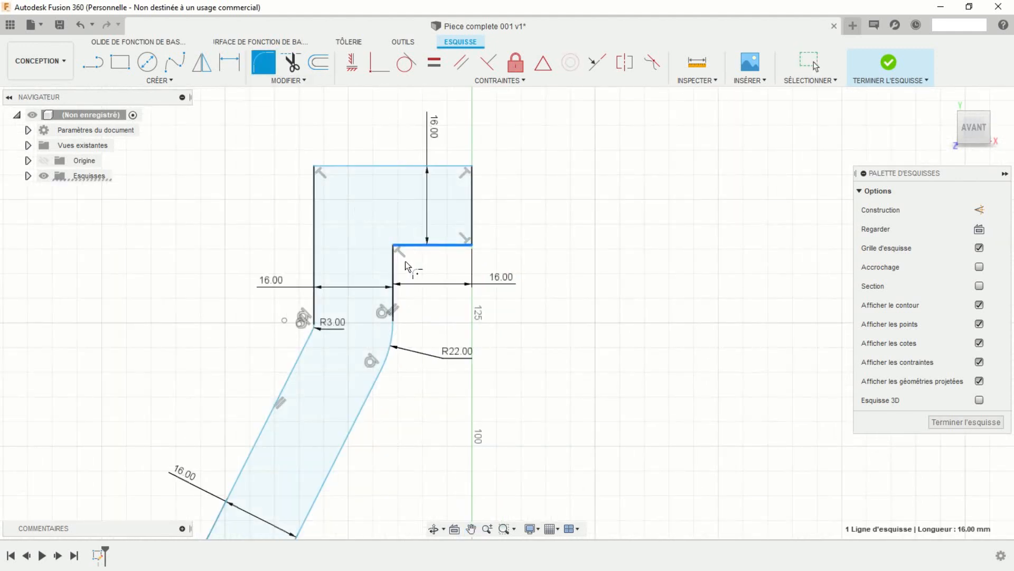
pyautogui.click(394, 270)
pyautogui.write('3')
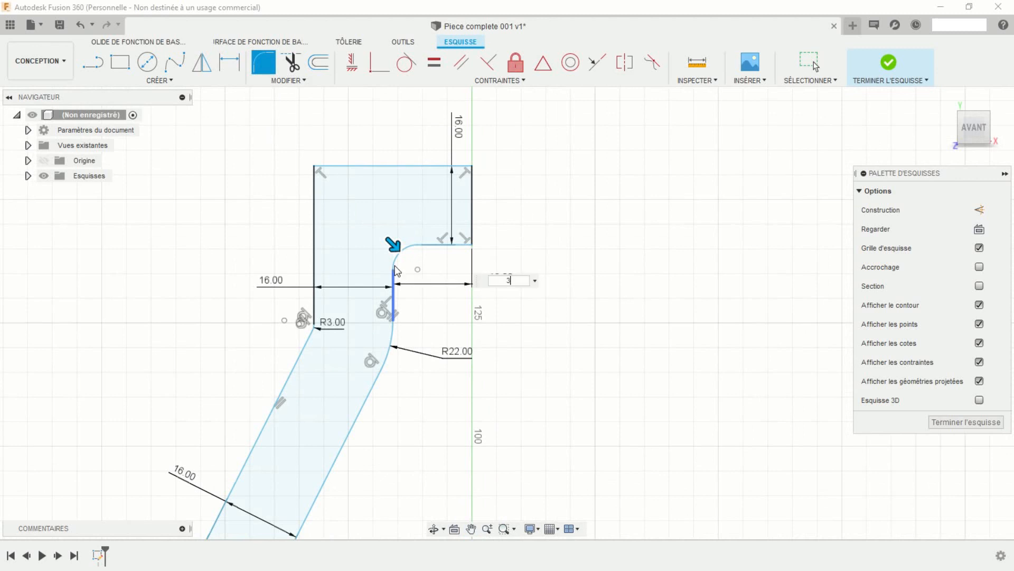
pyautogui.press('Return')
pyautogui.press('Escape')
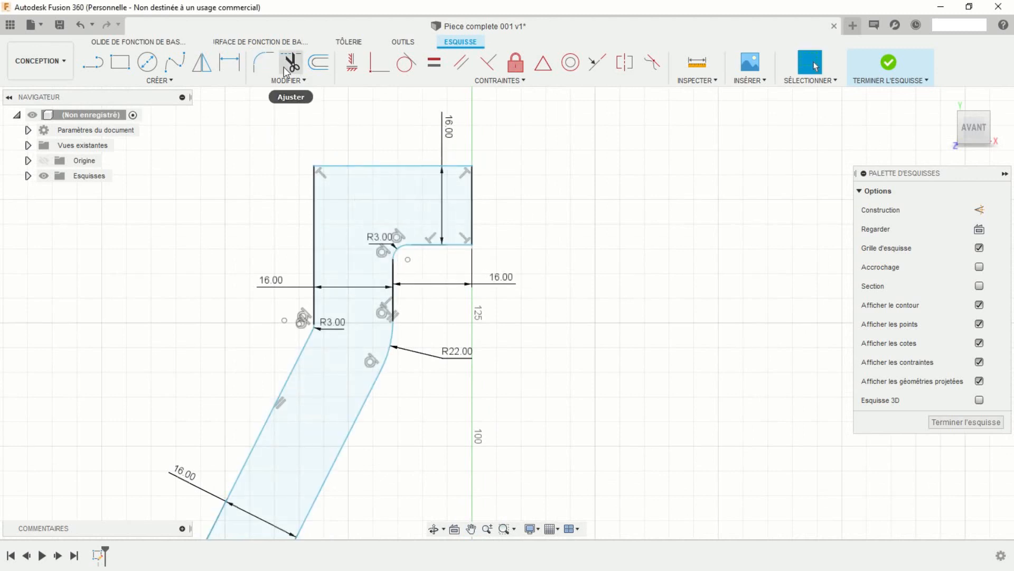
# Step: Fillet the outer top corner of the profile with a 10 mm radius
pyautogui.click(262, 62)
pyautogui.click(330, 176)
pyautogui.click(315, 193)
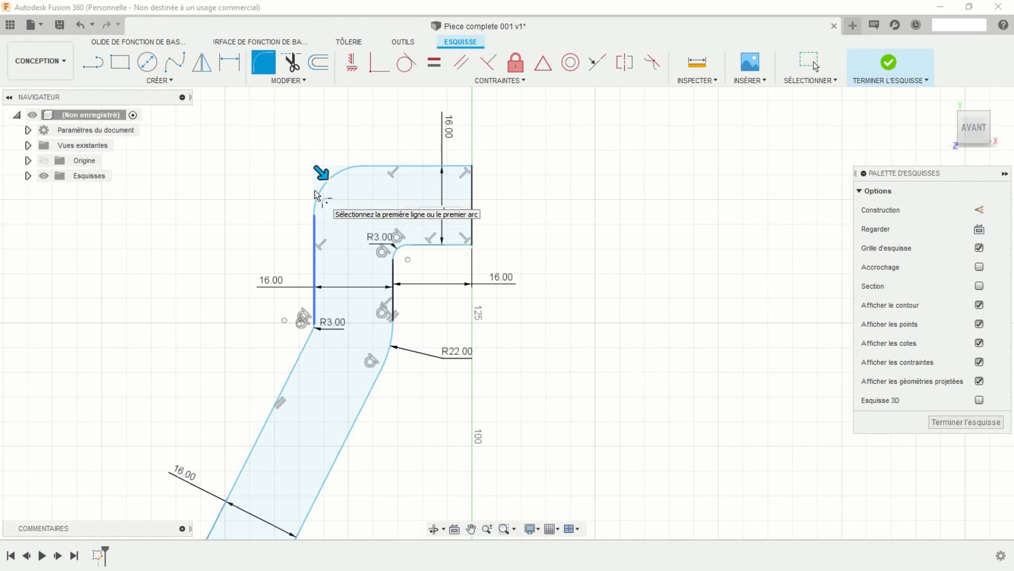
pyautogui.press('Return')
pyautogui.press('Escape')
# Step: Dimension the vertical distance from the centre of the outer bend's 3 mm fillet to the top line at 53 mm
pyautogui.scroll(-2, 271, 262)
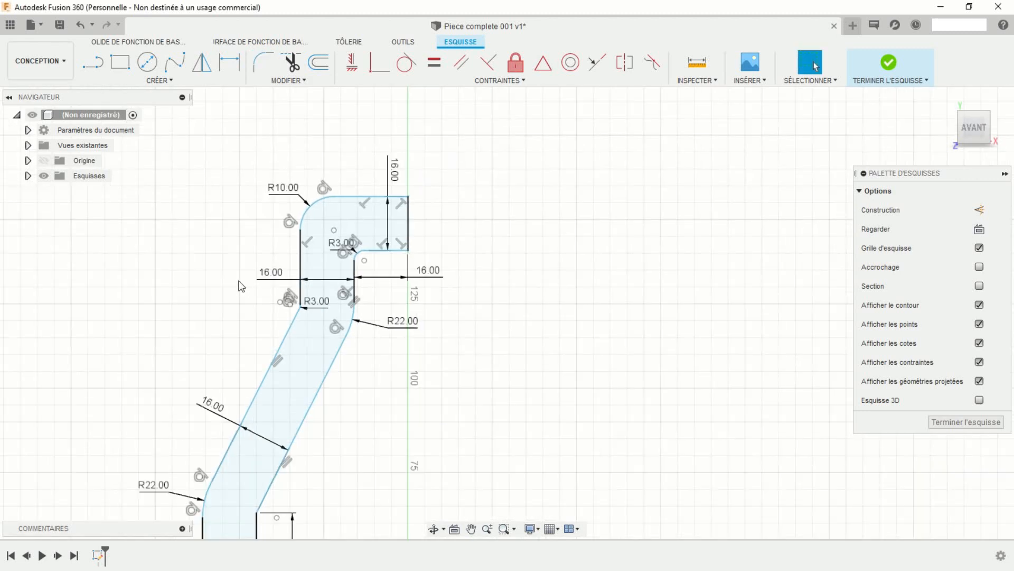
pyautogui.moveTo(218, 268); pyautogui.dragTo(285, 271, button='middle')
pyautogui.scroll(1, 276, 276)
pyautogui.scroll(3, 279, 280)
pyautogui.moveTo(363, 249); pyautogui.dragTo(270, 289, button='middle')
pyautogui.press('d')
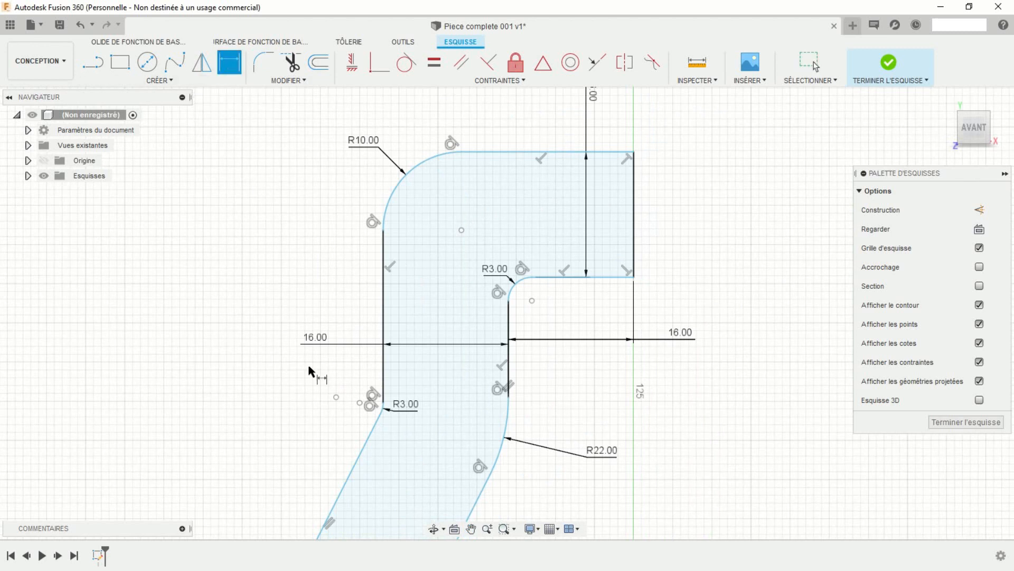
pyautogui.click(360, 403)
pyautogui.click(480, 153)
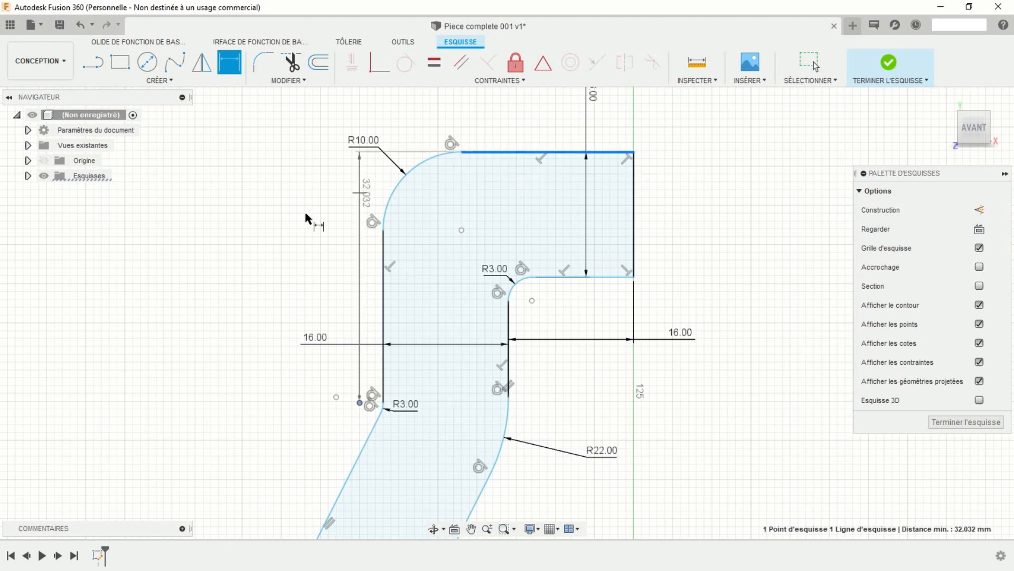
pyautogui.click(240, 247)
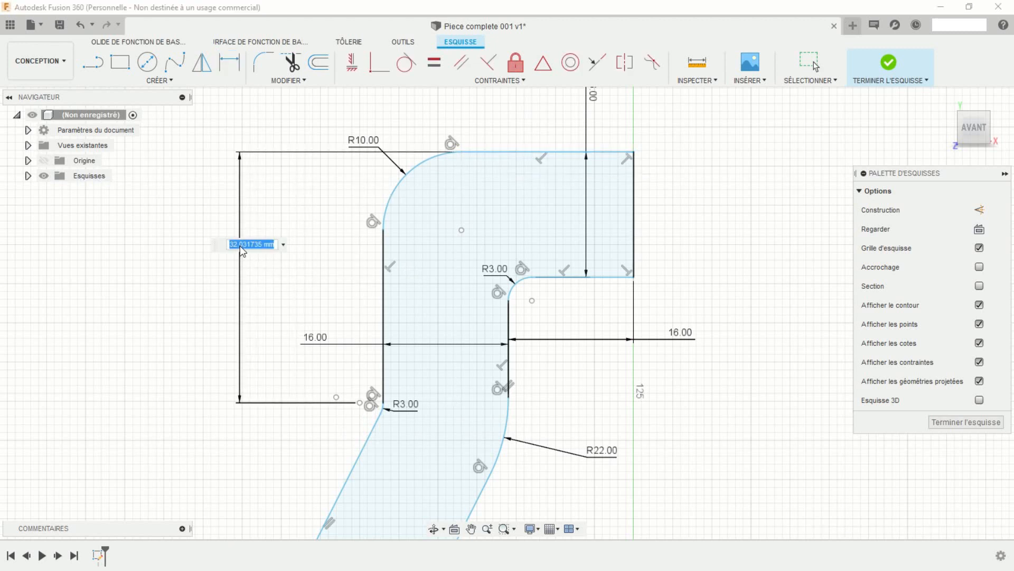
pyautogui.press('Return')
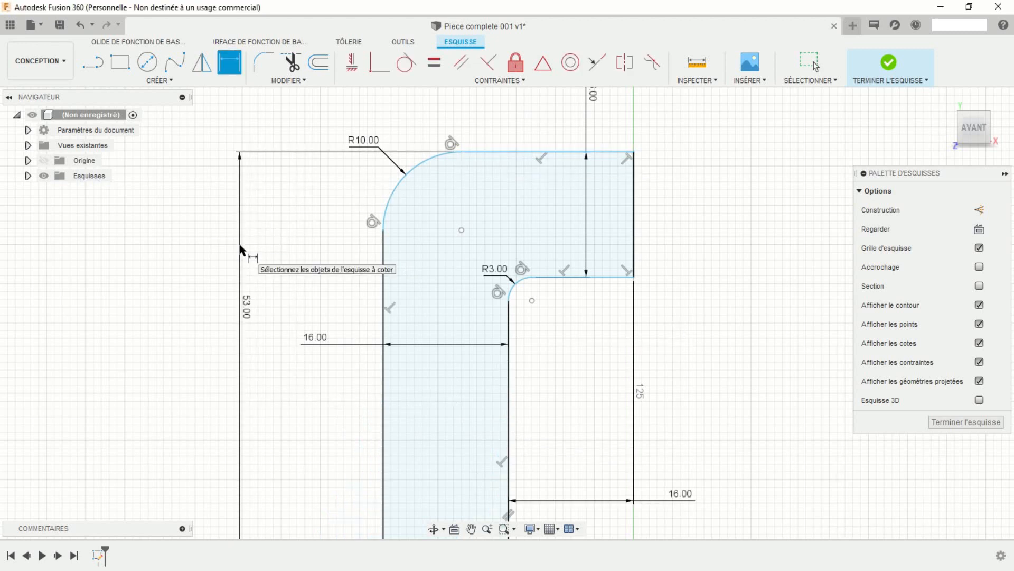
# Step: Dimension the overall height between the profile's top and bottom horizontal lines at 163 mm
pyautogui.scroll(-2, 312, 235)
pyautogui.scroll(-4, 309, 276)
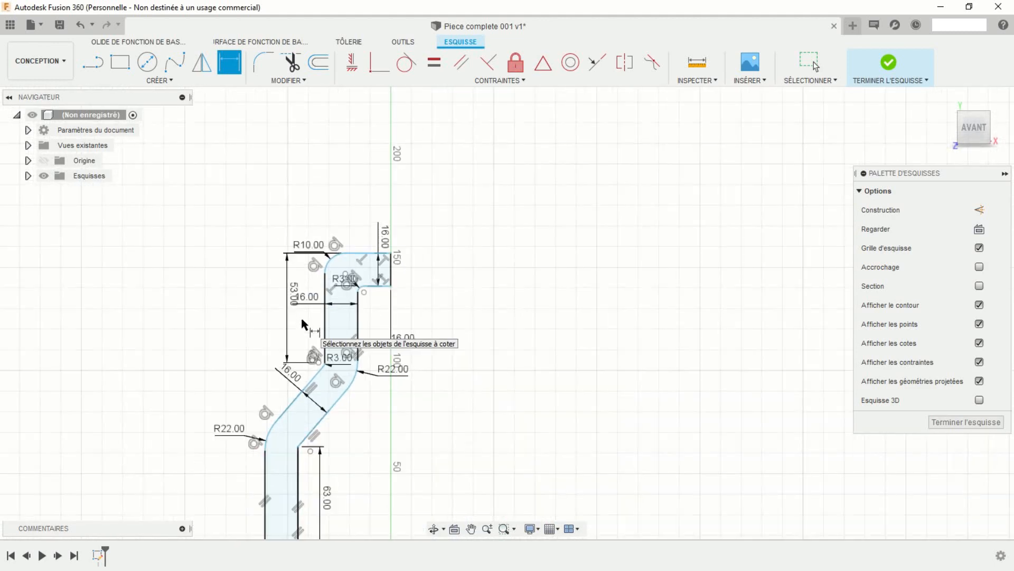
pyautogui.moveTo(233, 362); pyautogui.dragTo(266, 293, button='middle')
pyautogui.press('d')
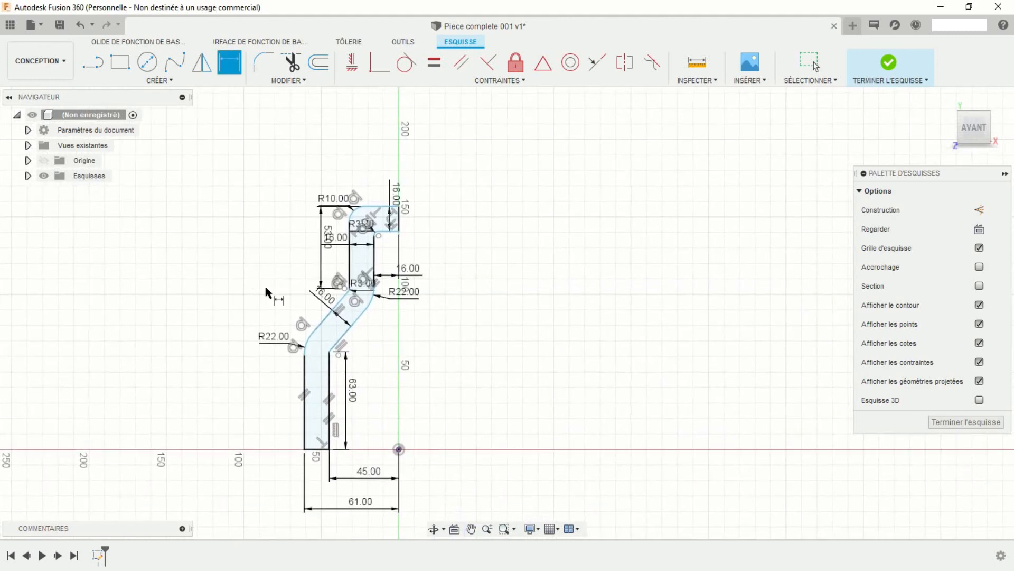
pyautogui.click(377, 210)
pyautogui.click(317, 449)
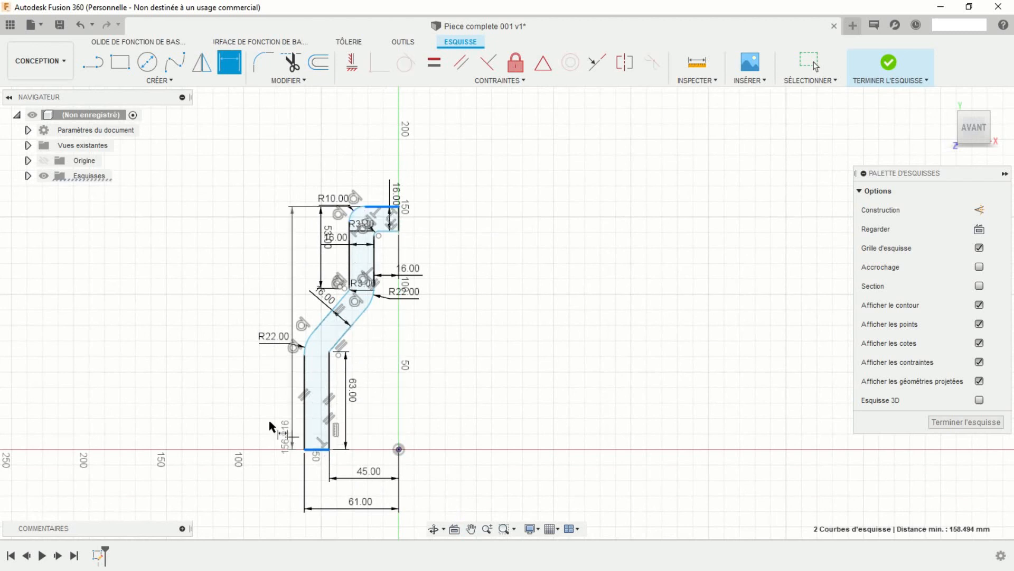
pyautogui.click(211, 392)
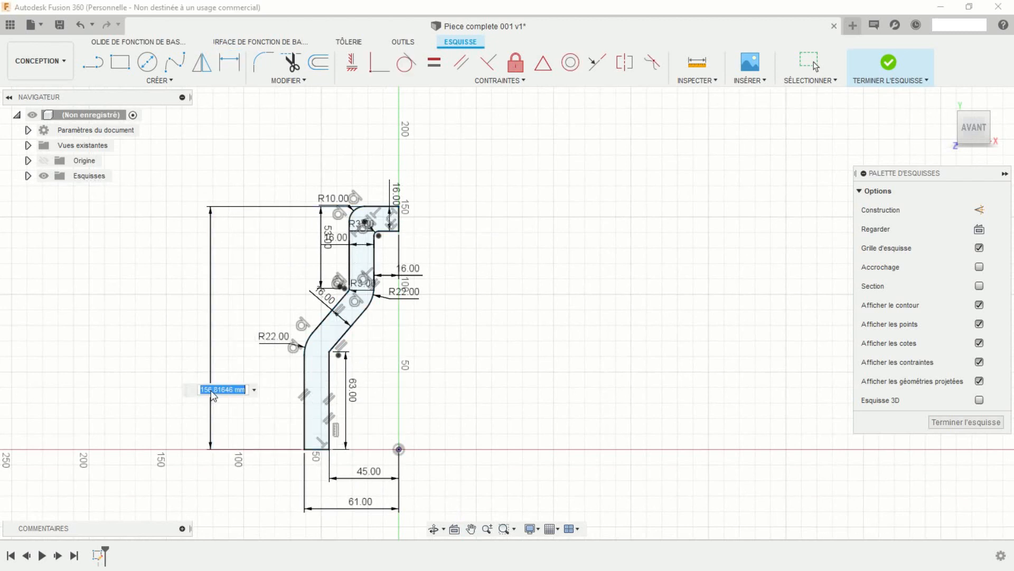
pyautogui.write('163')
pyautogui.press('Return')
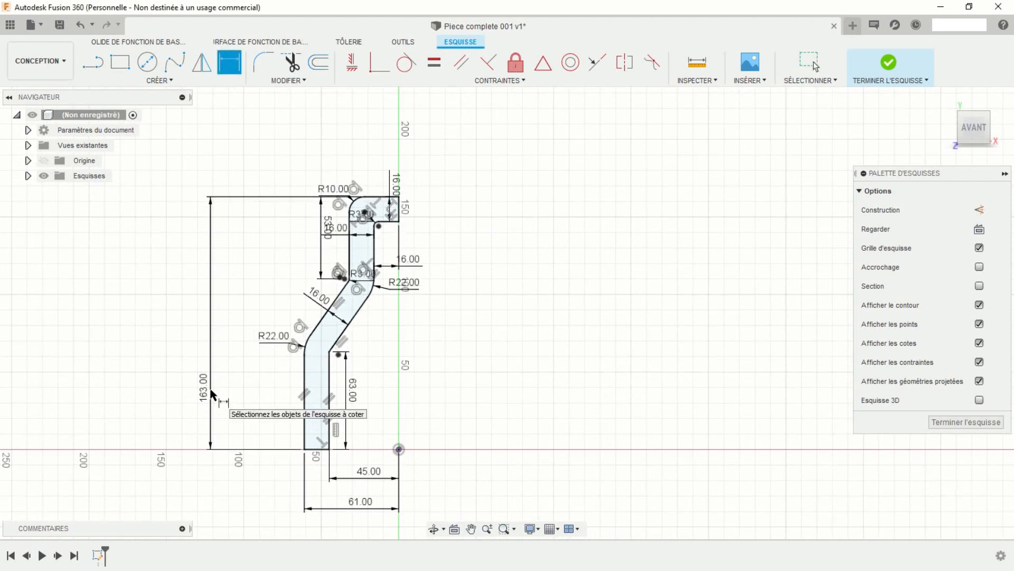
# Step: Finish the profile sketch and return to solid modelling
pyautogui.moveTo(457, 394)
pyautogui.mouseDown(button='middle')
pyautogui.moveTo(501, 374)
pyautogui.moveTo(560, 369)
pyautogui.mouseUp(button='middle')
pyautogui.scroll(1, 501, 374)
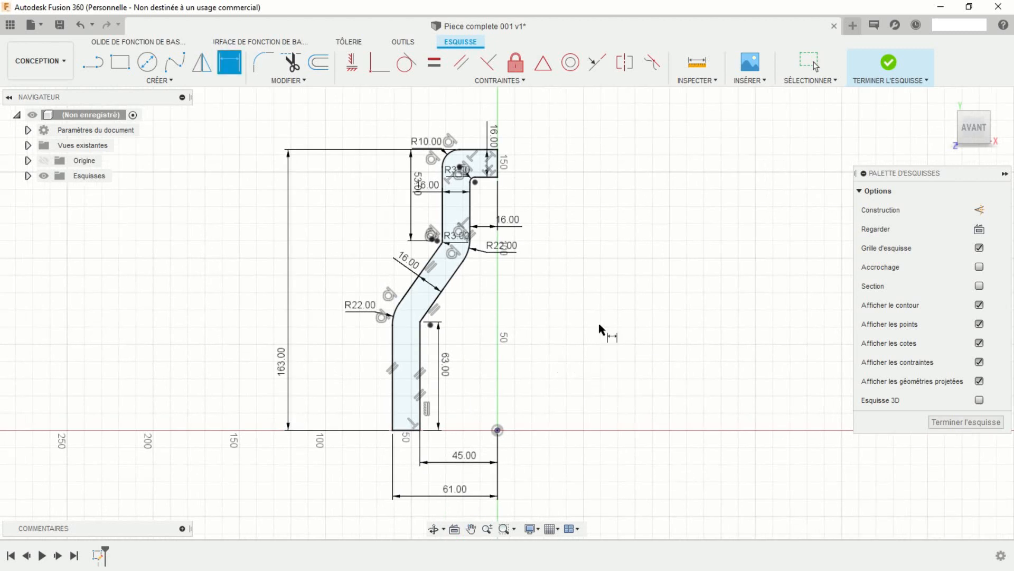
pyautogui.click(889, 63)
# Step: Extrude the closed profile symmetrically by 25 mm to each side as a new body
pyautogui.scroll(-2, 595, 273)
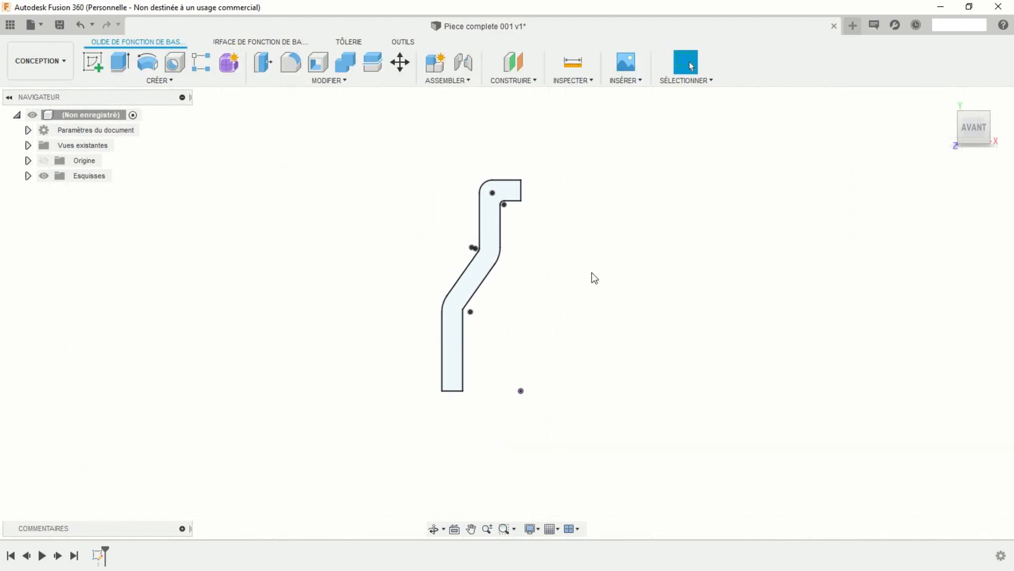
pyautogui.keyDown('shift'); pyautogui.moveTo(601, 286); pyautogui.dragTo(576, 300, button='middle'); pyautogui.keyUp('shift')
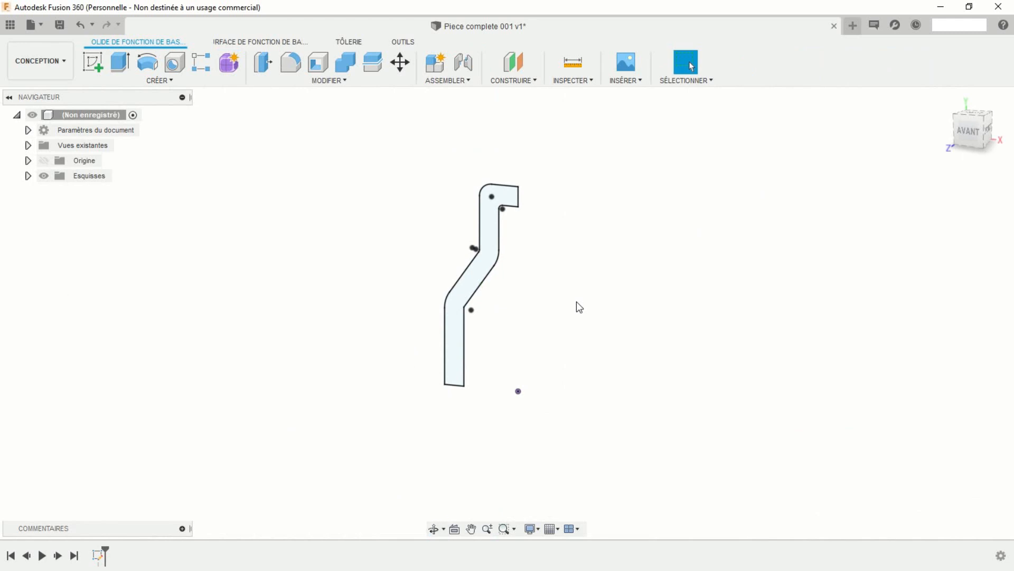
pyautogui.click(120, 62)
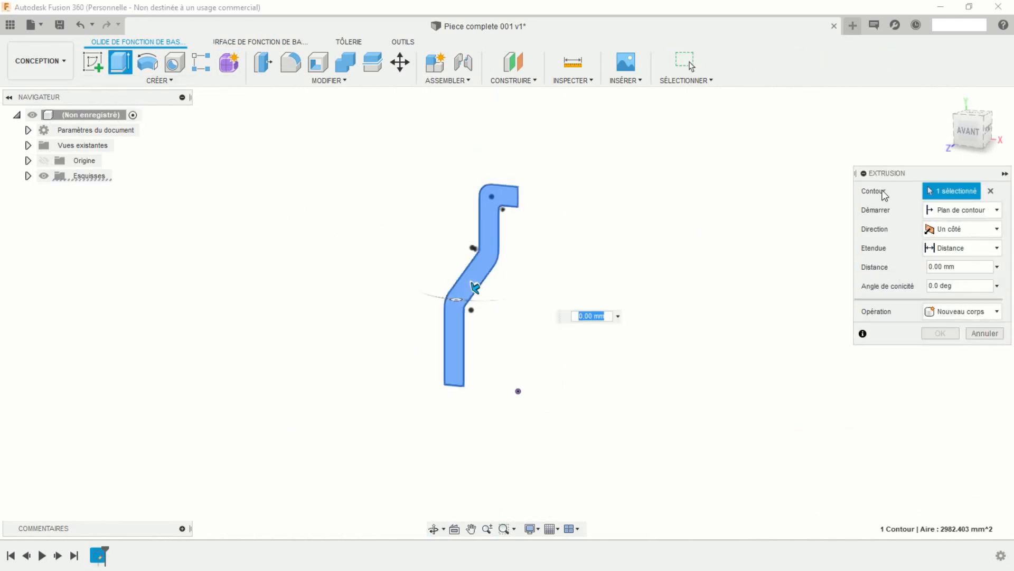
pyautogui.click(955, 230)
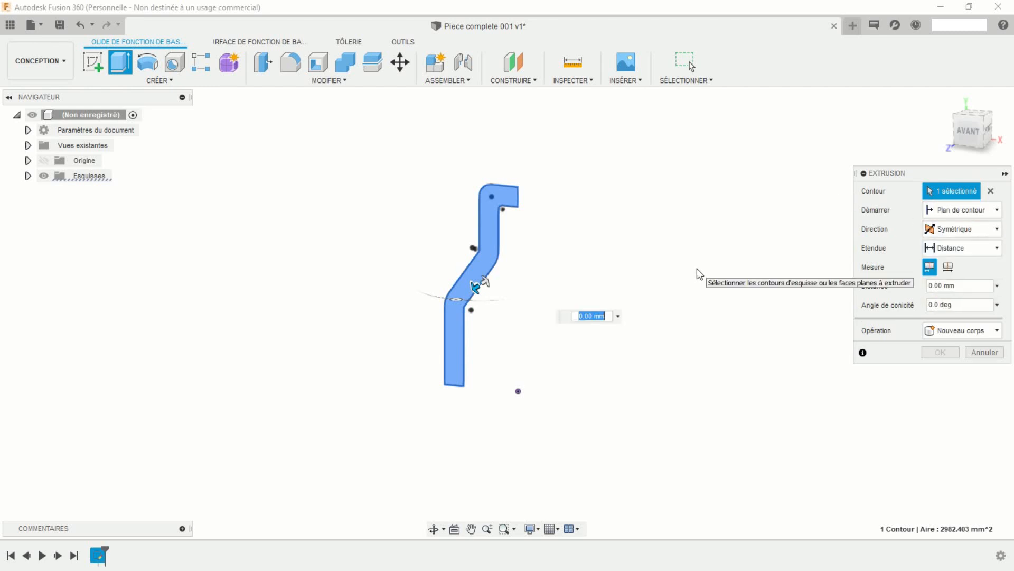
pyautogui.write('25')
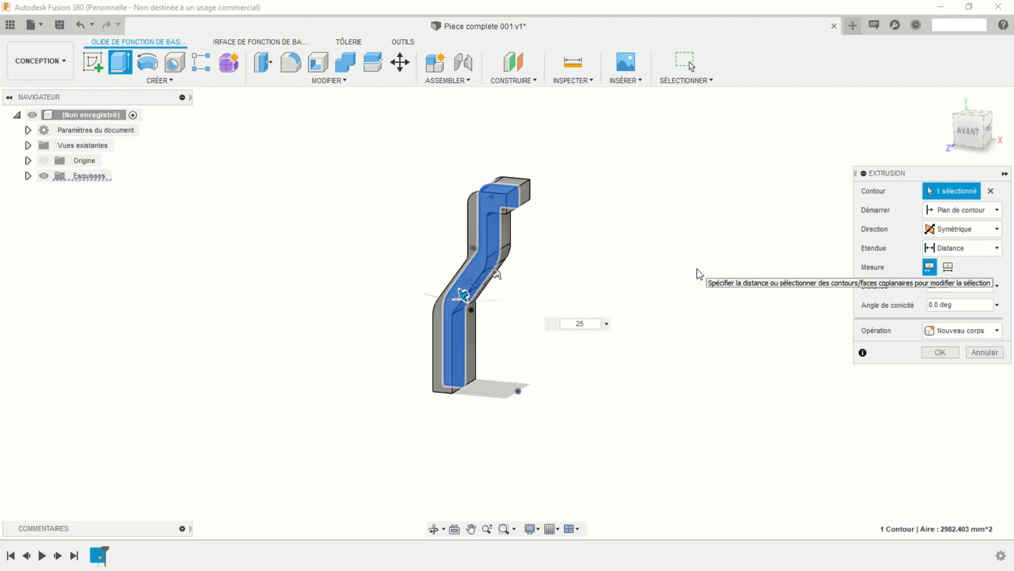
pyautogui.press('Return')
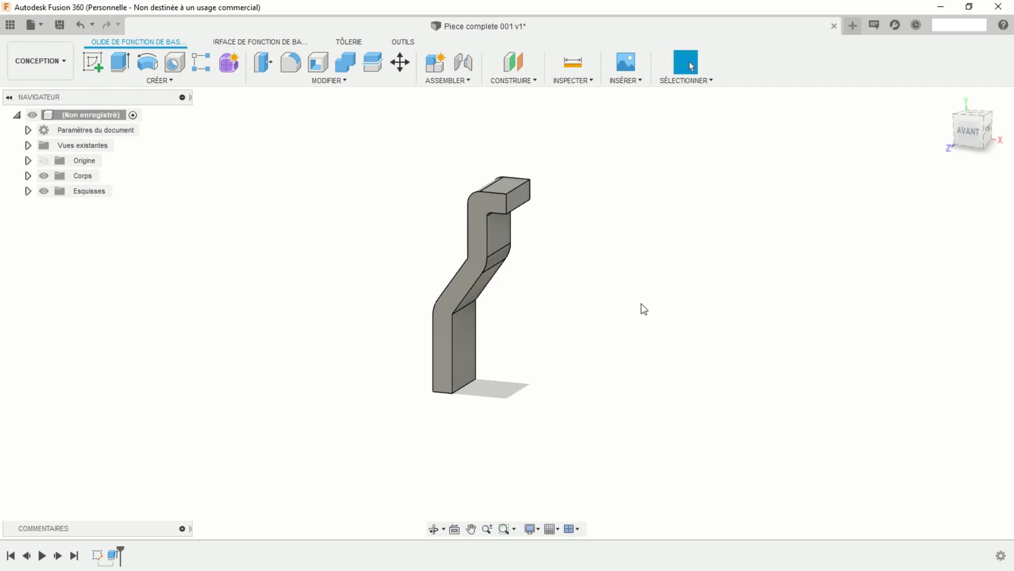
# Step: Start a sketch on the body's lower outer vertical face and draw a 38 mm diameter circle over the upper straight section
pyautogui.keyDown('shift'); pyautogui.moveTo(374, 339); pyautogui.dragTo(441, 348, button='middle'); pyautogui.keyUp('shift')
pyautogui.moveTo(555, 335); pyautogui.dragTo(549, 352, button='middle')
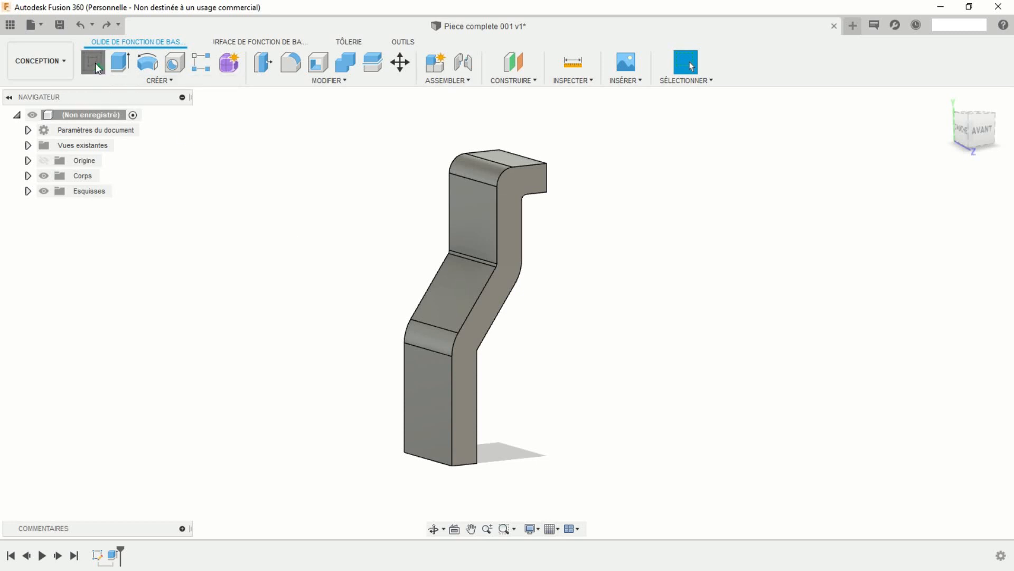
pyautogui.click(94, 63)
pyautogui.click(420, 367)
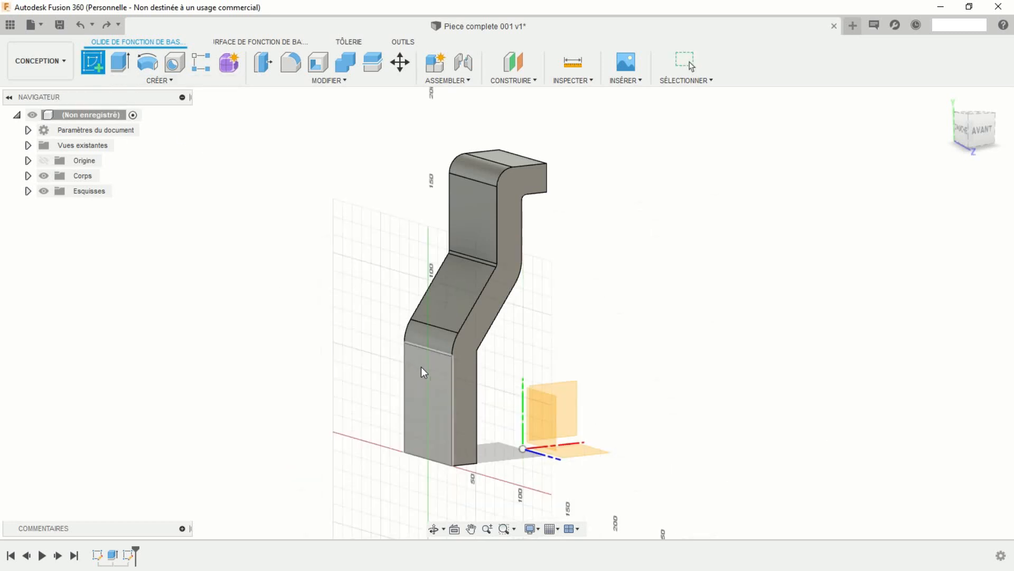
pyautogui.moveTo(632, 206); pyautogui.dragTo(585, 255, button='middle')
pyautogui.click(148, 63)
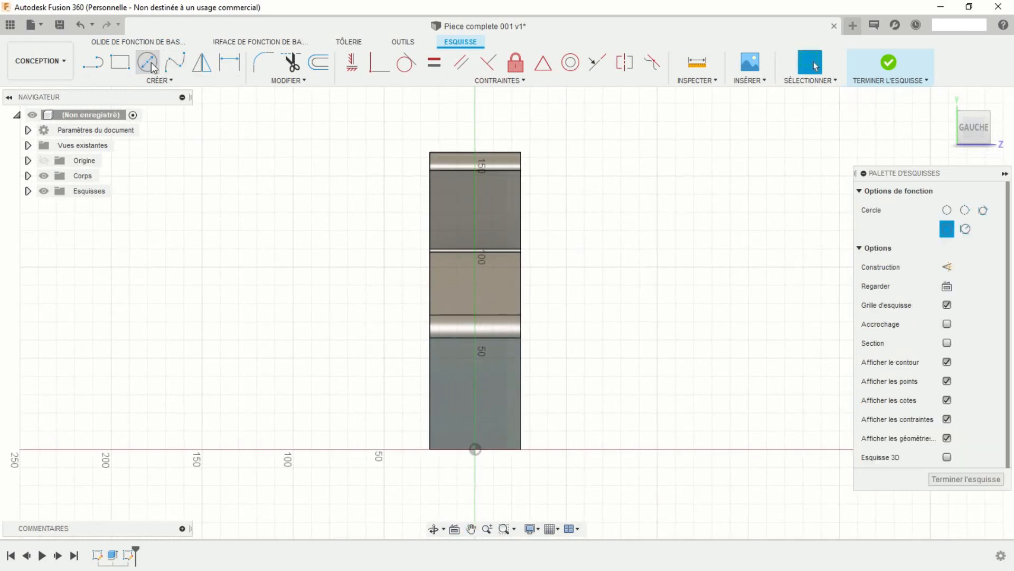
pyautogui.click(471, 209)
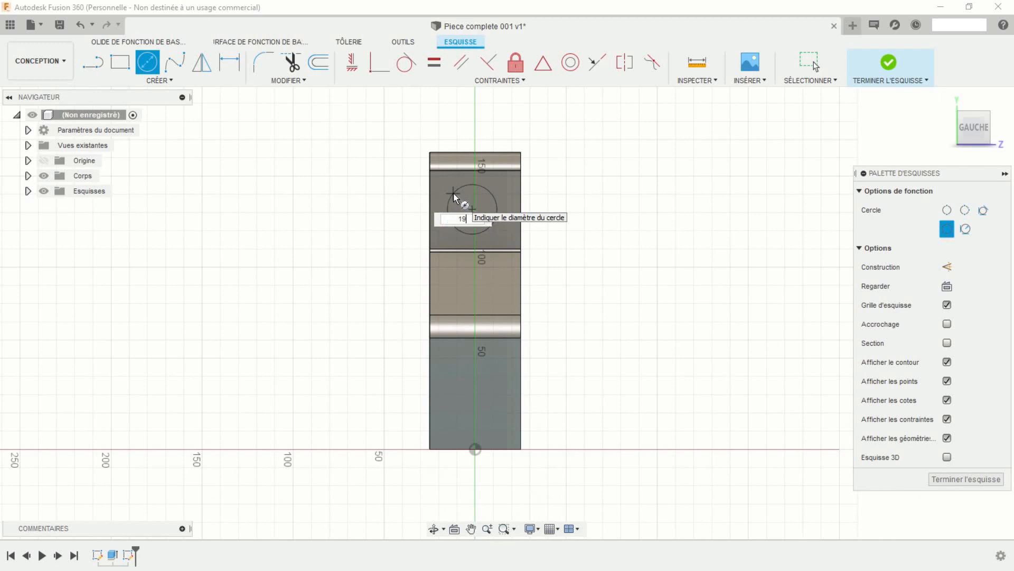
pyautogui.write('19*2')
pyautogui.press('Return')
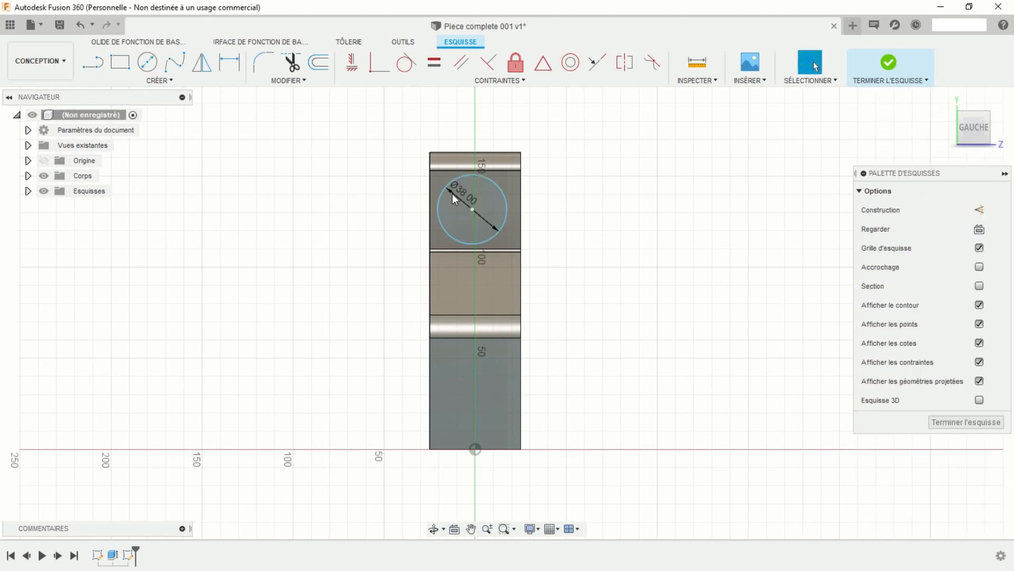
# Step: Dimension the horizontal distance from the circle's centre to the body's side edge at 25 mm
pyautogui.click(228, 63)
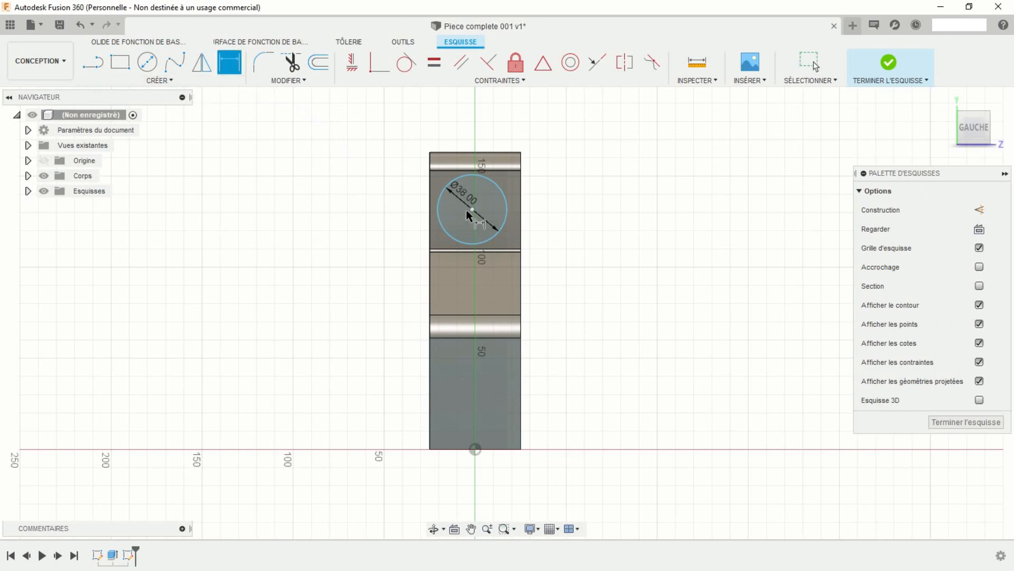
pyautogui.click(473, 211)
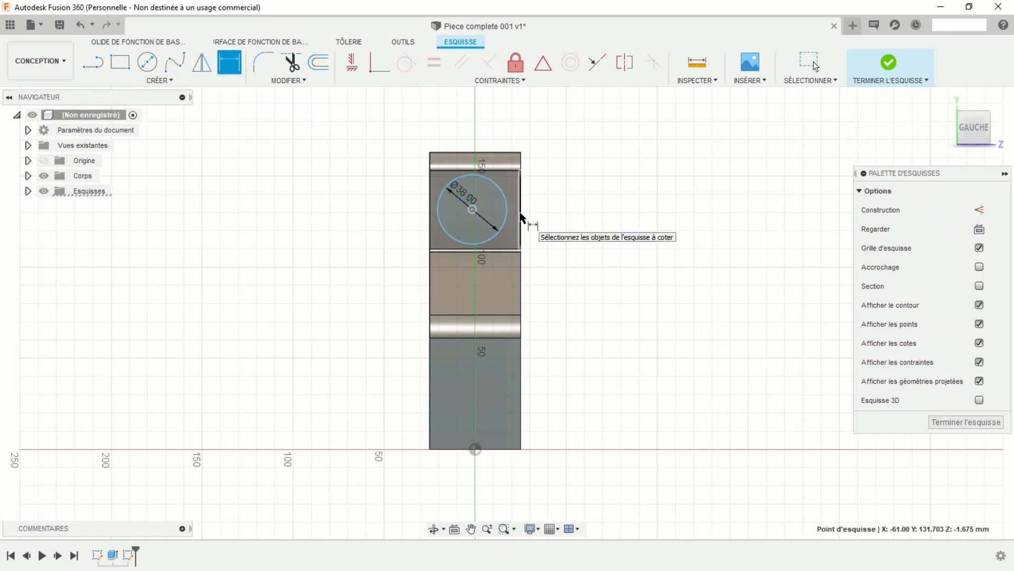
pyautogui.click(521, 219)
pyautogui.click(535, 226)
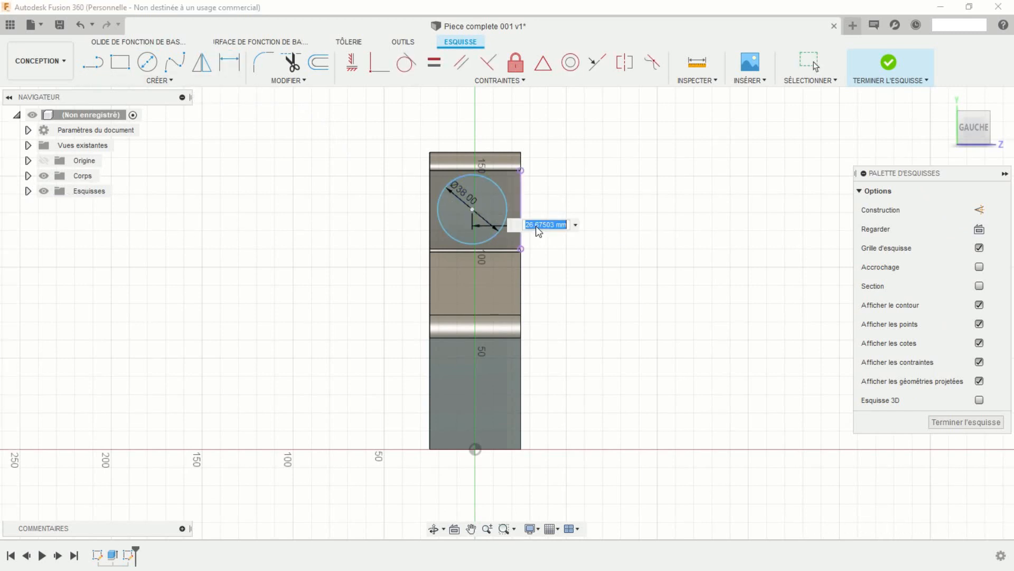
pyautogui.write('25')
pyautogui.press('Return')
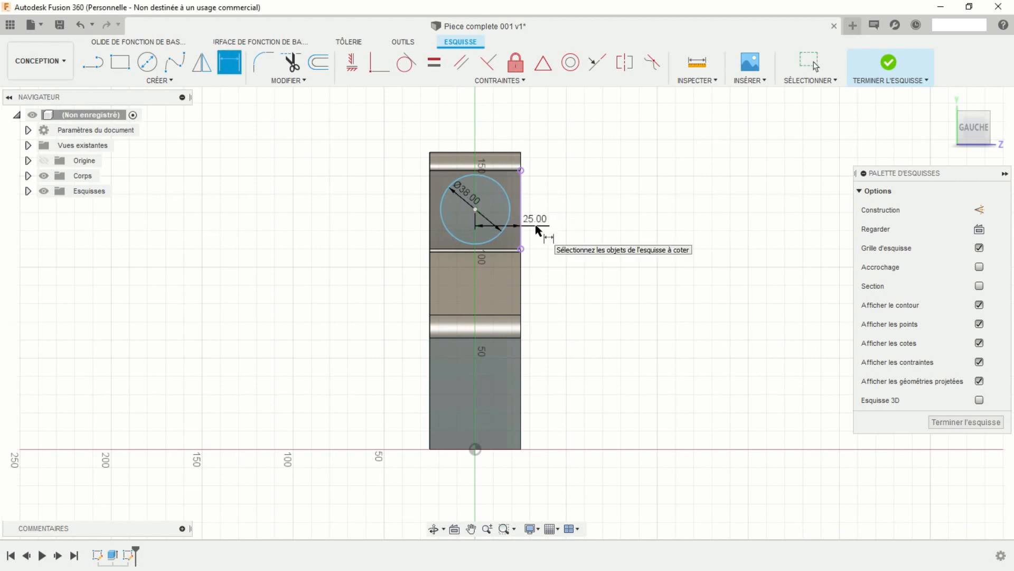
# Step: Dimension the vertical distance from the body's top edge to the circle's centre at 40 mm
pyautogui.click(520, 153)
pyautogui.click(572, 175)
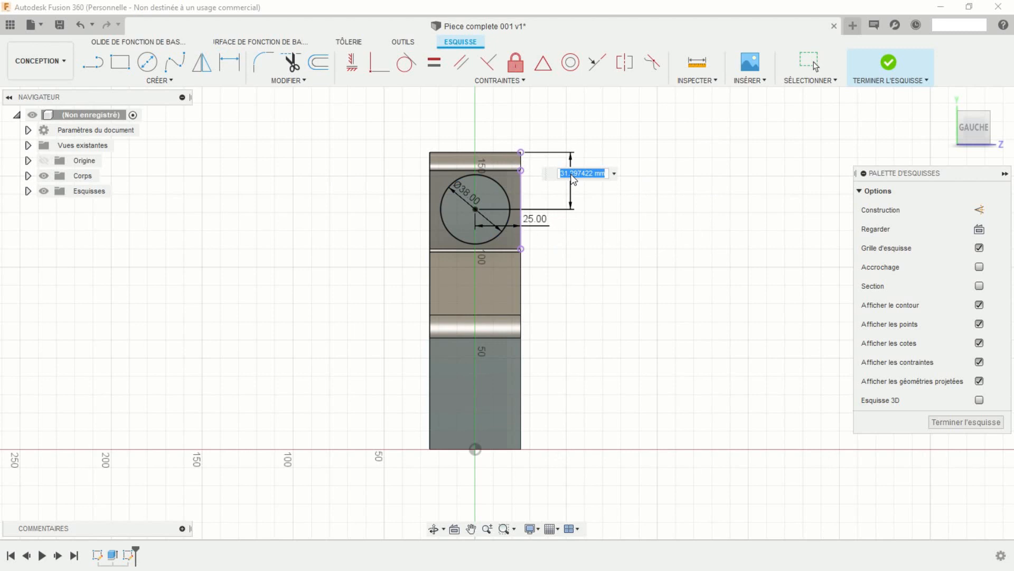
pyautogui.write('40')
pyautogui.press('Return')
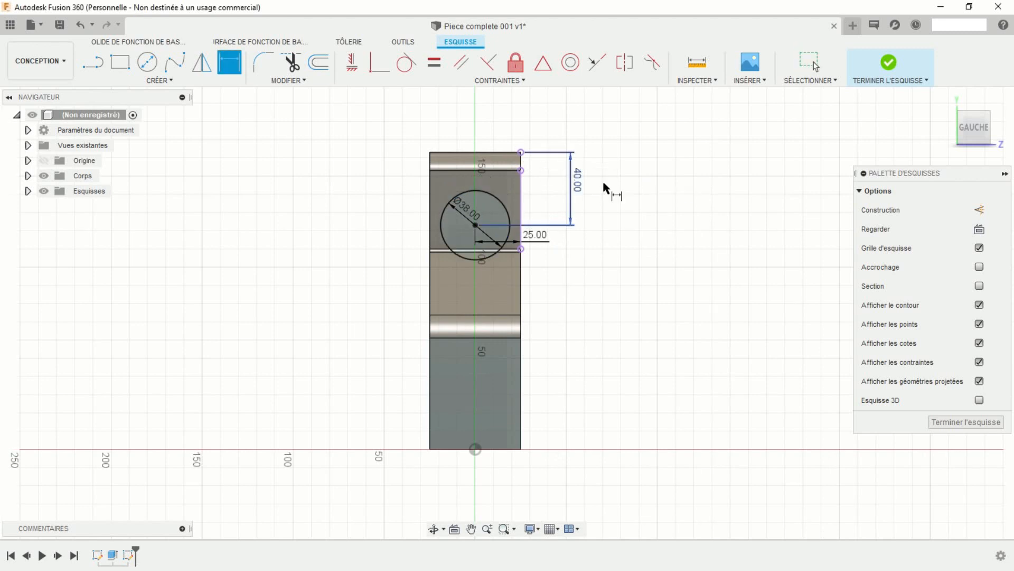
pyautogui.scroll(3, 615, 233)
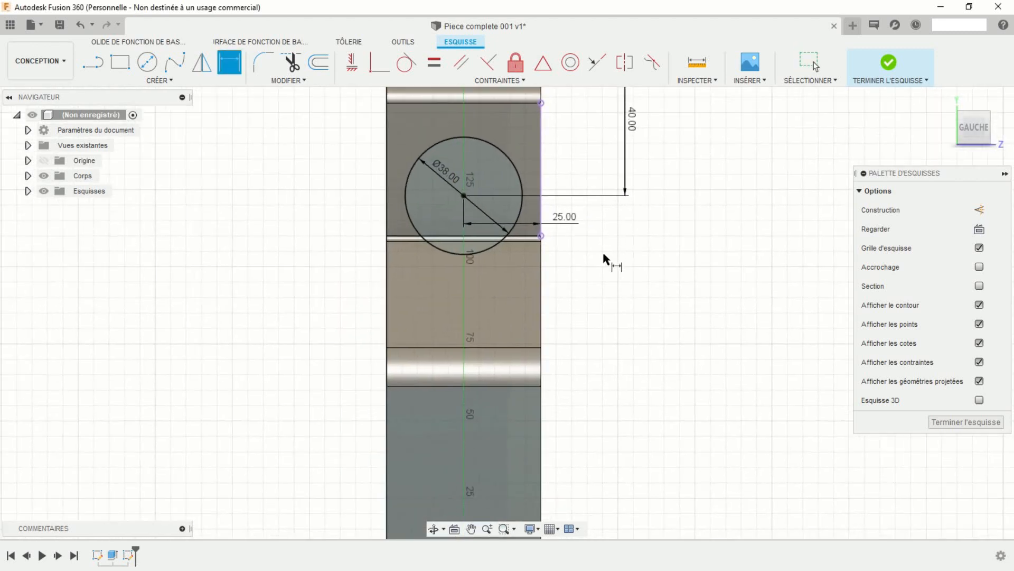
pyautogui.press('Escape')
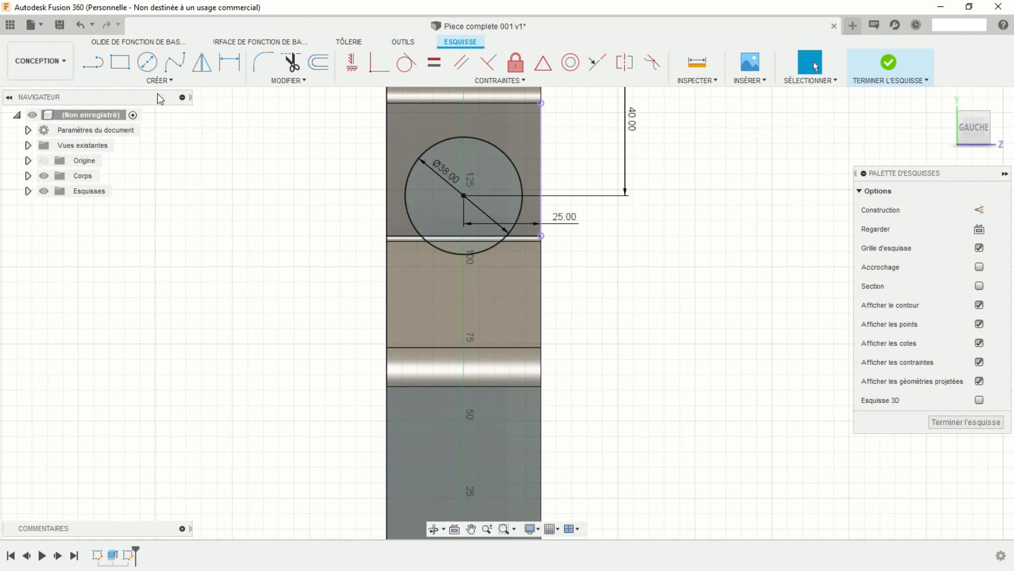
# Step: Sketch a rectangle about 14 mm wide and 44 mm tall from the circle's lower arc down to the lower edge of the lower bend
pyautogui.press('r')
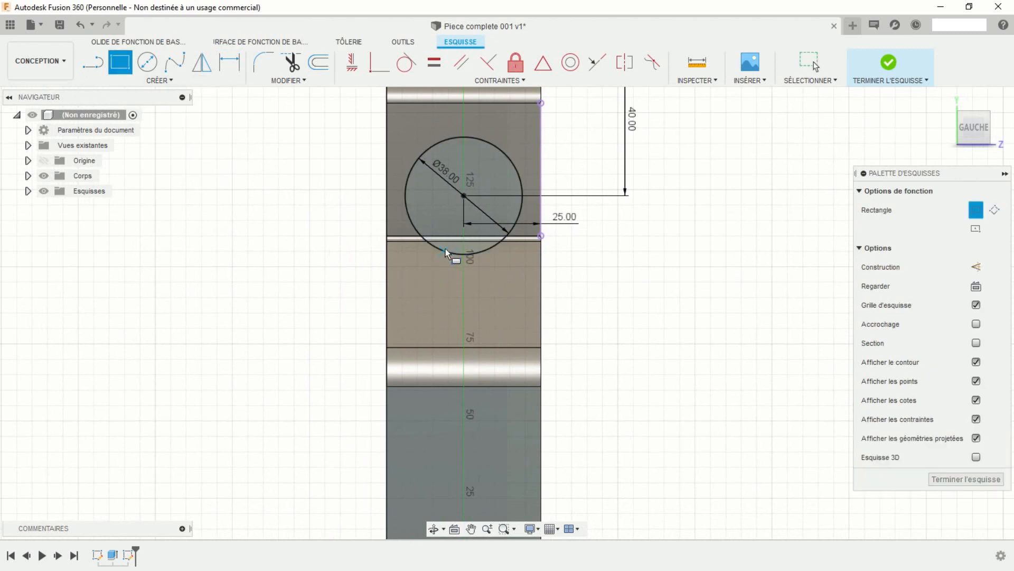
pyautogui.click(444, 248)
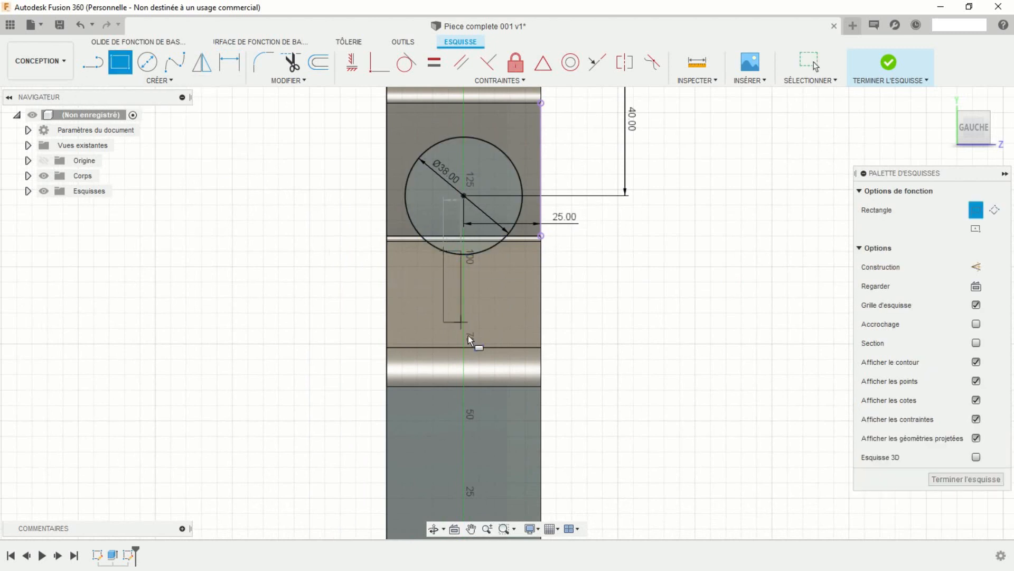
pyautogui.click(487, 386)
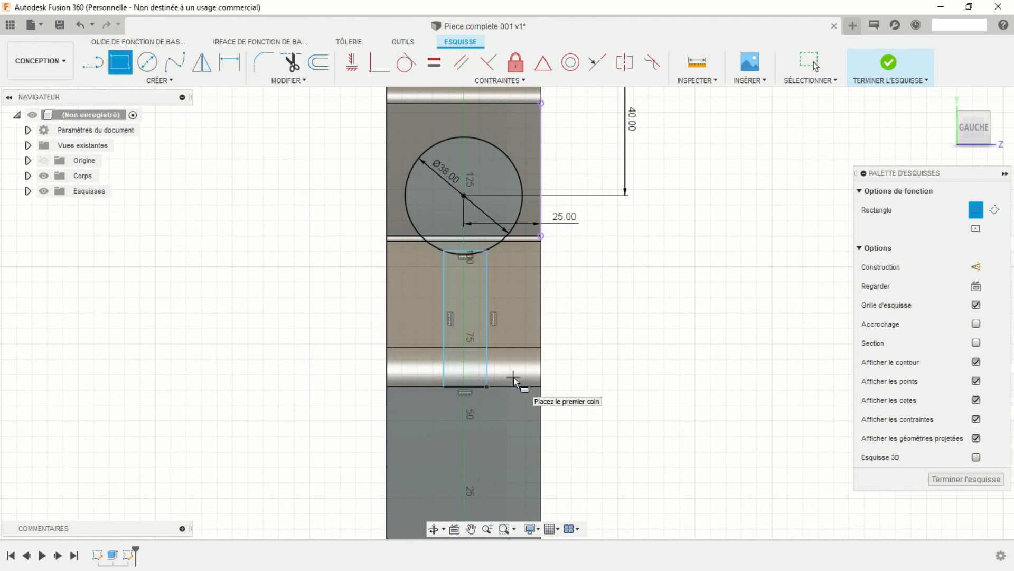
pyautogui.press('Escape')
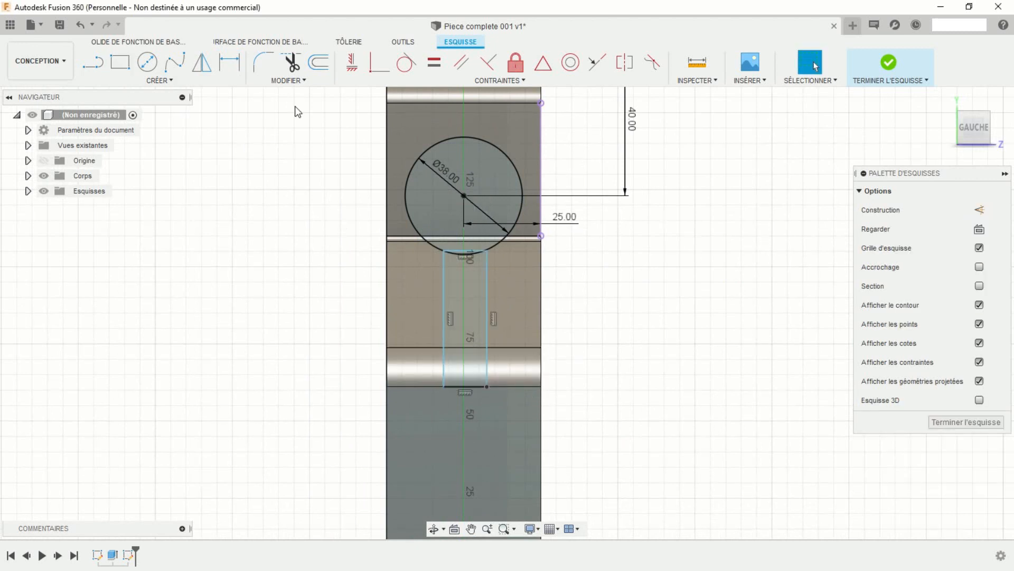
# Step: Dimension the rectangle's width between its two vertical sides at 14 mm
pyautogui.click(229, 63)
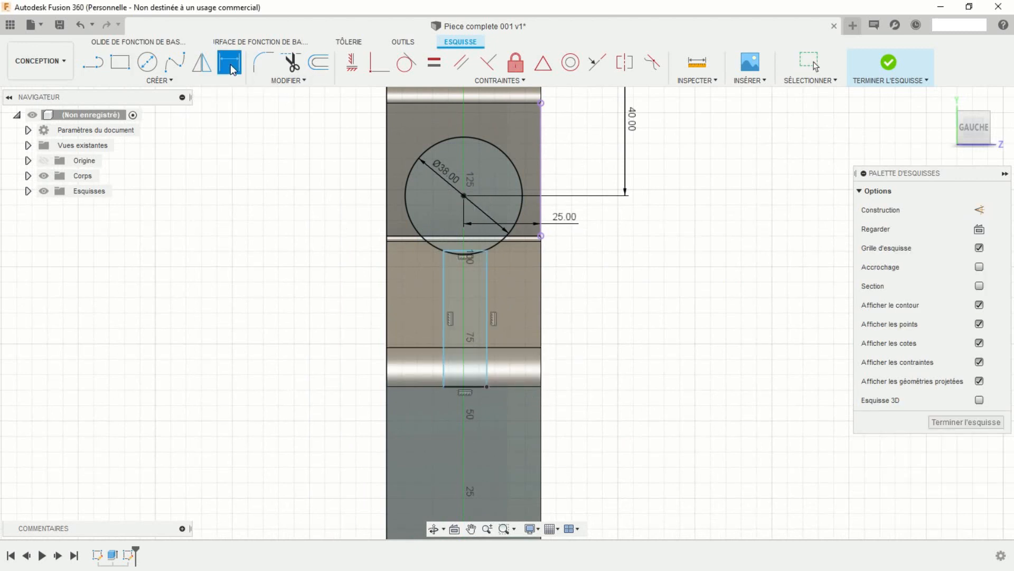
pyautogui.click(444, 298)
pyautogui.click(486, 311)
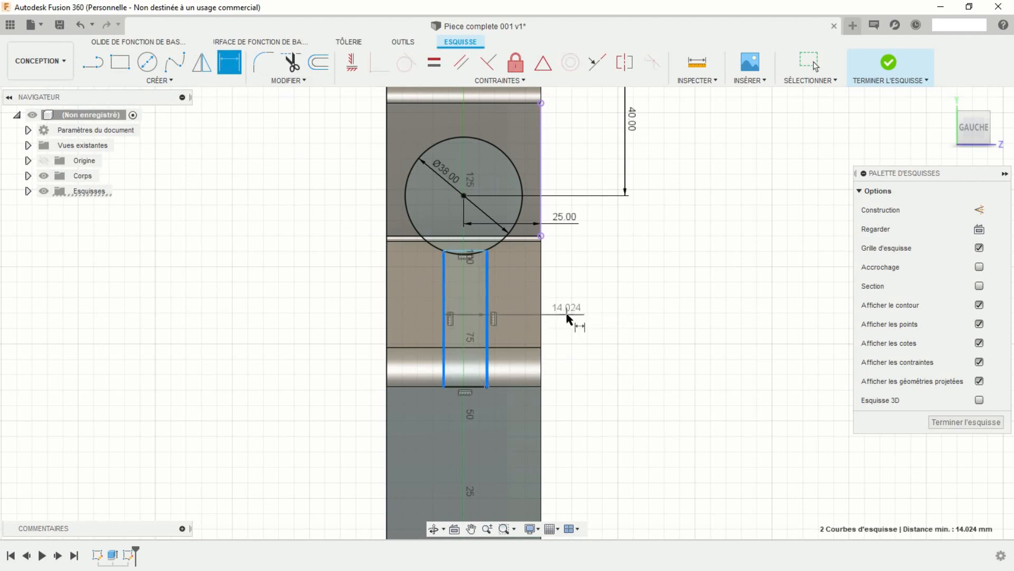
pyautogui.click(567, 316)
pyautogui.press('Return')
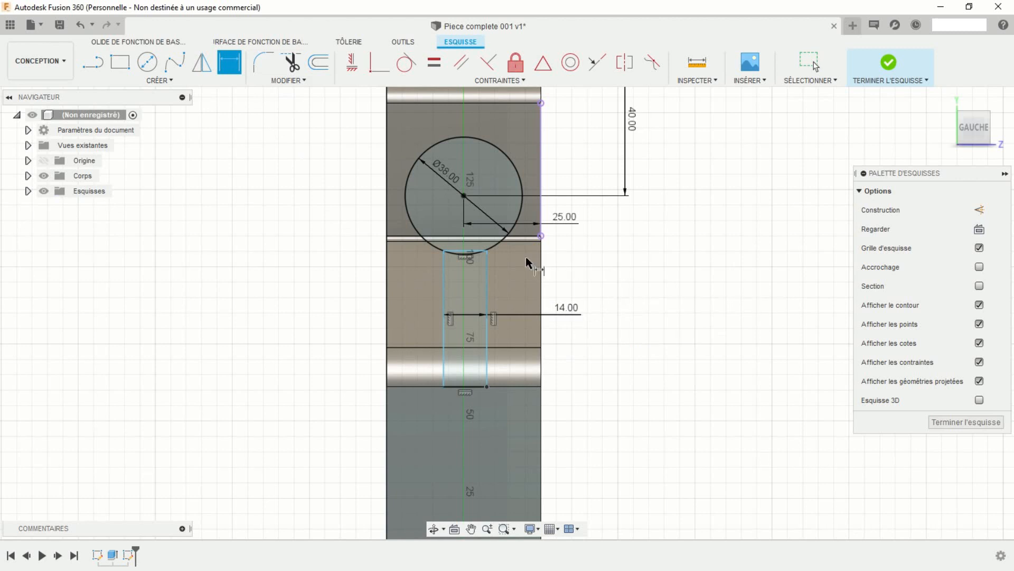
# Step: Centre the rectangle under the circle by dimensioning one vertical side 7 mm horizontally from the circle's centre
pyautogui.click(488, 289)
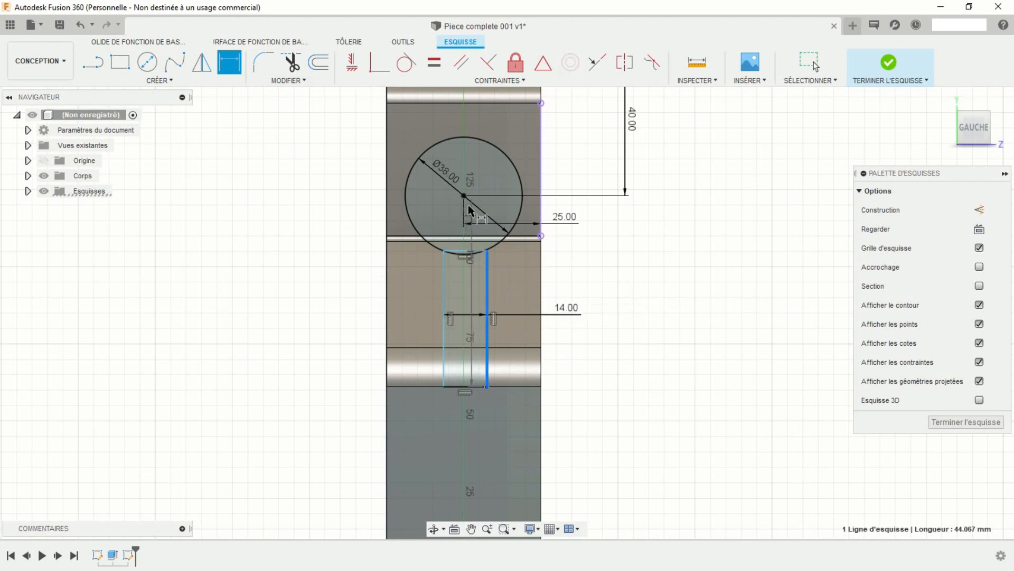
pyautogui.click(464, 196)
pyautogui.click(472, 292)
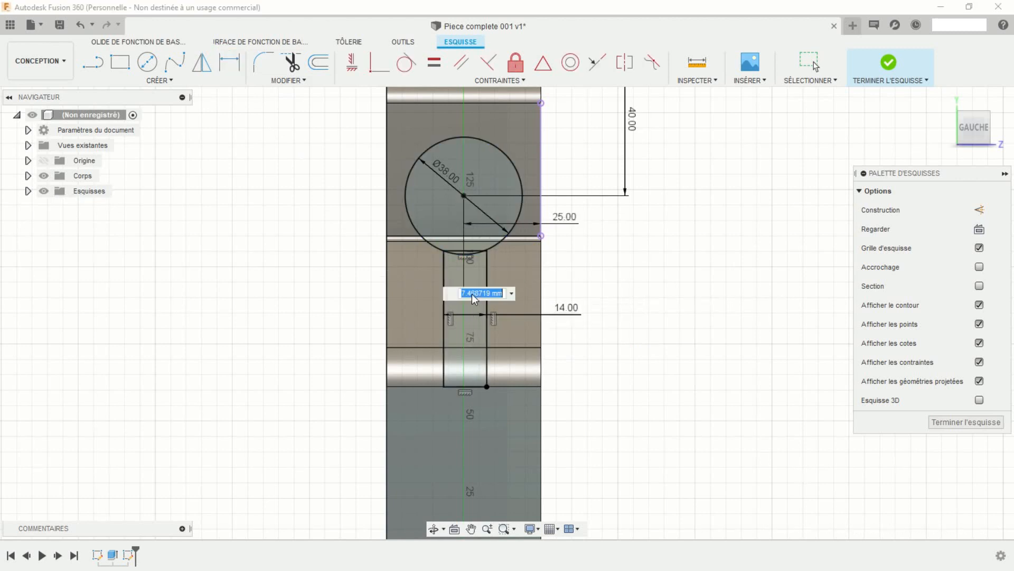
pyautogui.press('Return')
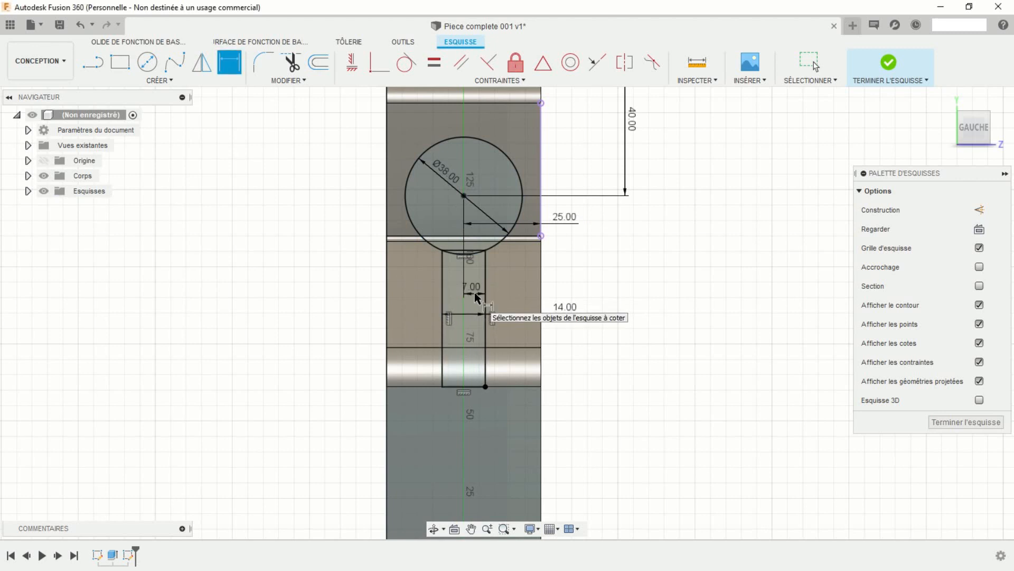
pyautogui.press('Escape')
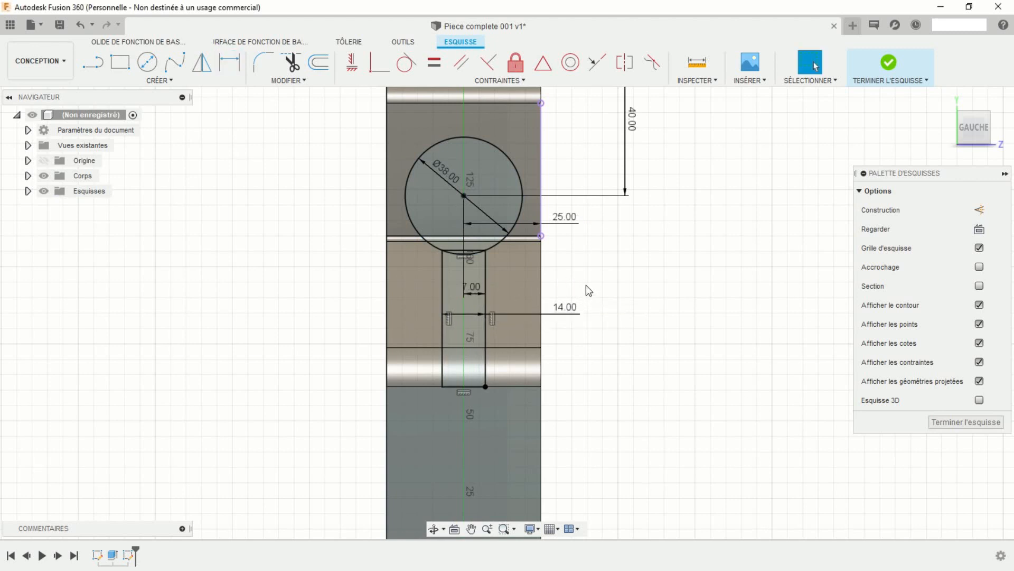
# Step: Trim the rectangle's top line and the circle's arc between its sides to merge both shapes into one keyhole outline
pyautogui.click(291, 62)
pyautogui.scroll(3, 490, 211)
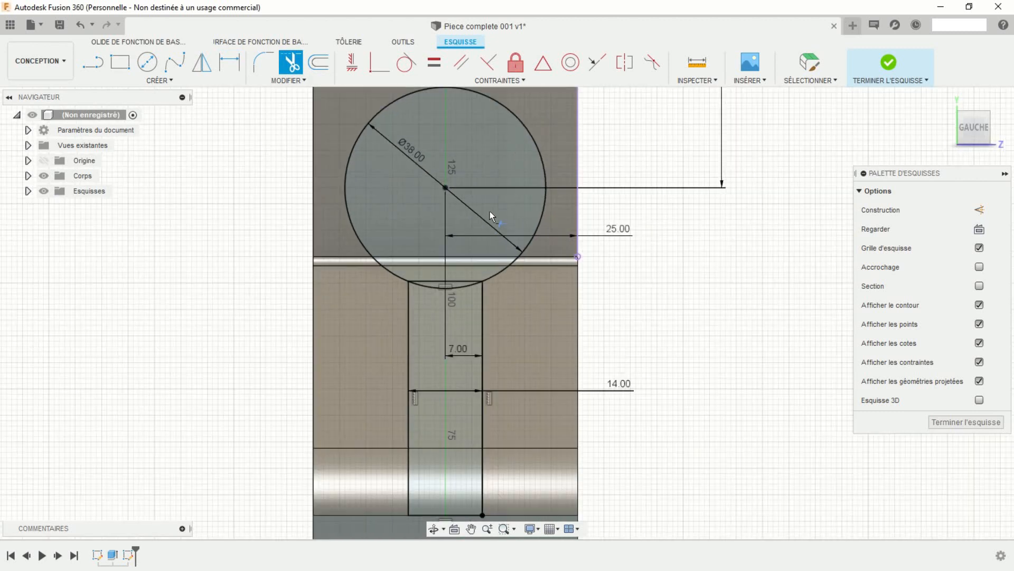
pyautogui.scroll(2, 452, 246)
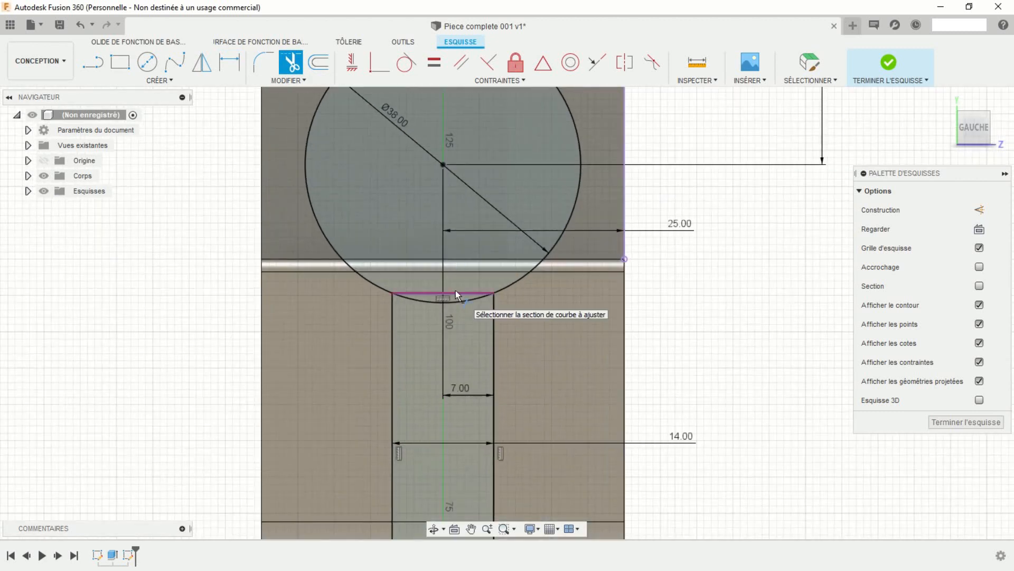
pyautogui.click(455, 290)
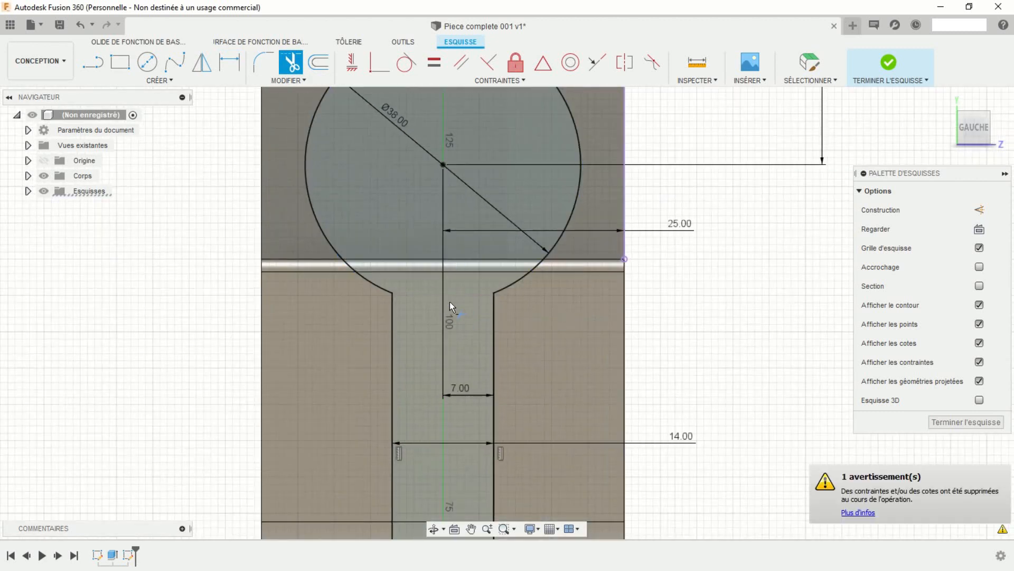
pyautogui.press('Escape')
pyautogui.scroll(-3, 713, 334)
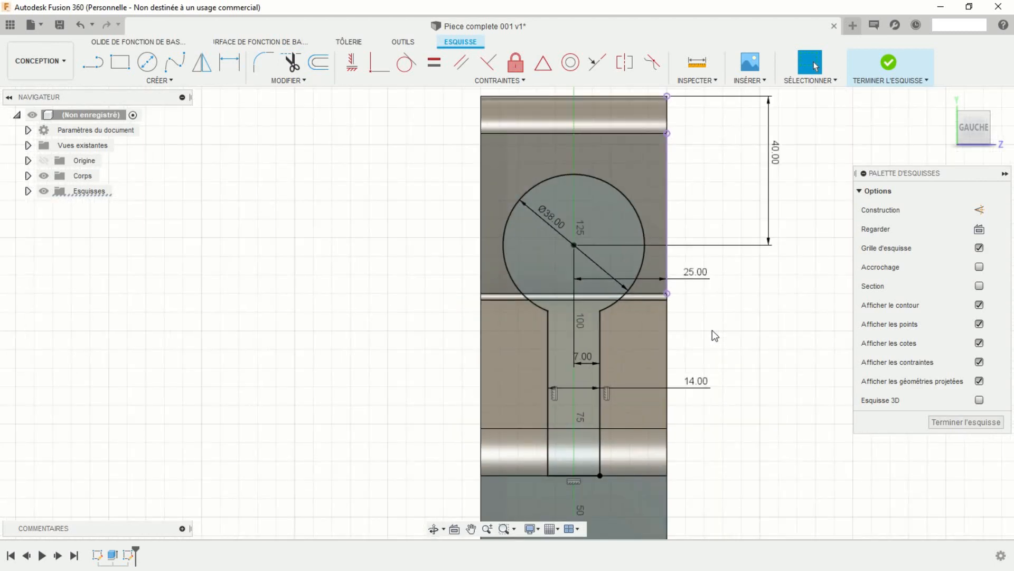
pyautogui.scroll(-4, 715, 335)
pyautogui.moveTo(777, 342); pyautogui.dragTo(580, 339, button='middle')
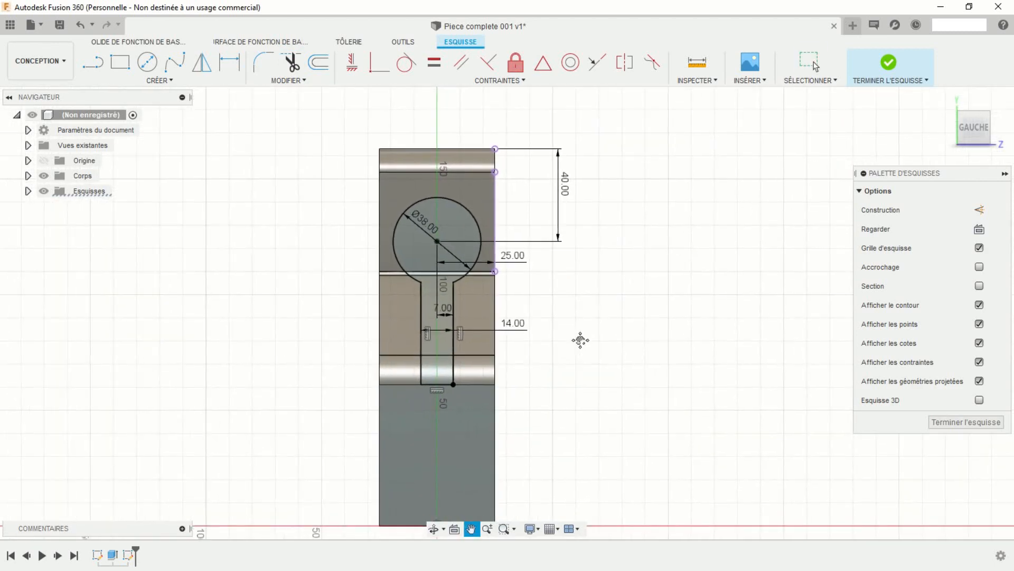
# Step: Finish the sketch and set up an extrusion of the keyhole profile to an object, targeting the part's recessed upper vertical face
pyautogui.click(886, 64)
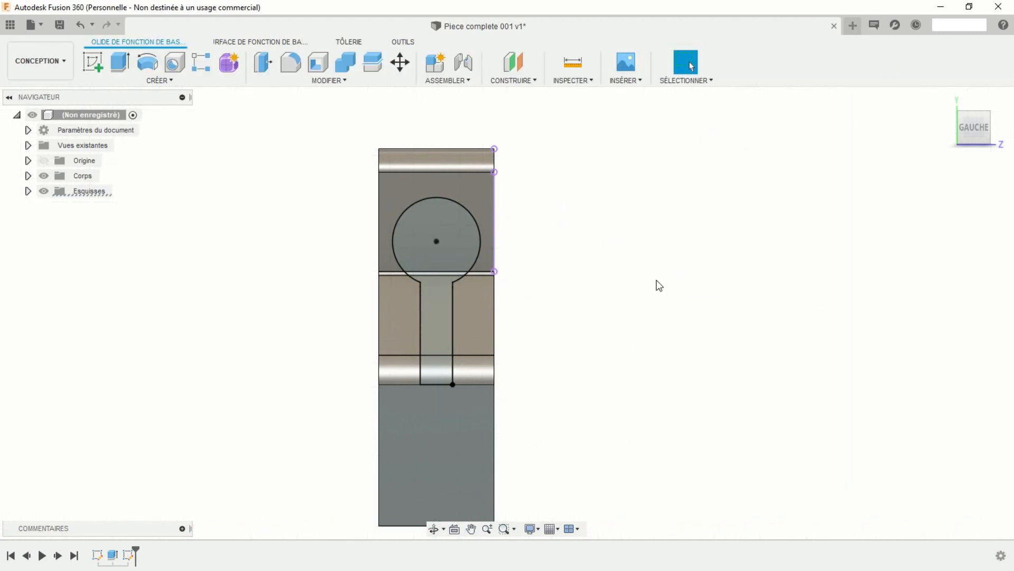
pyautogui.keyDown('shift'); pyautogui.moveTo(658, 289); pyautogui.dragTo(624, 296, button='middle'); pyautogui.keyUp('shift')
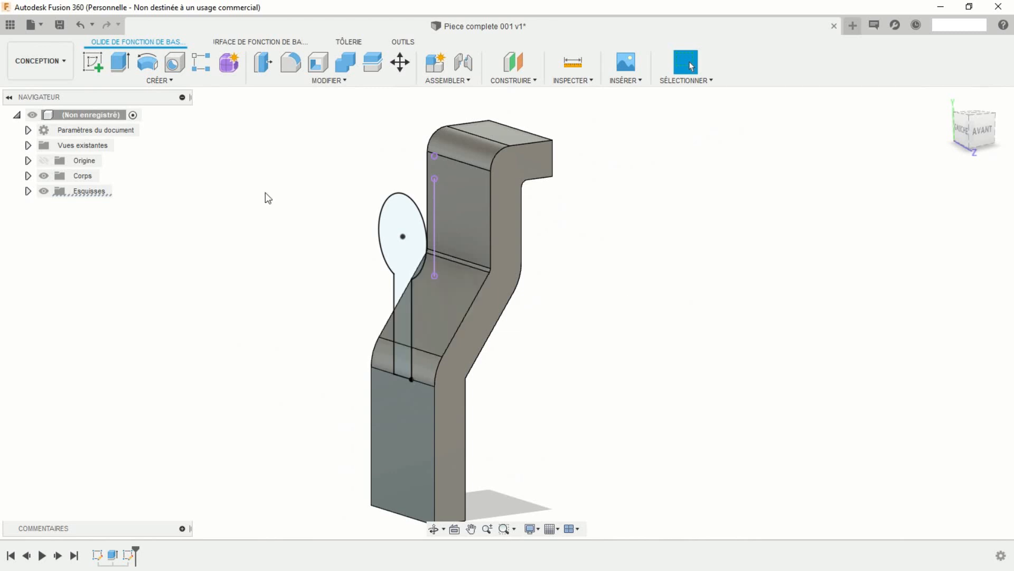
pyautogui.click(120, 63)
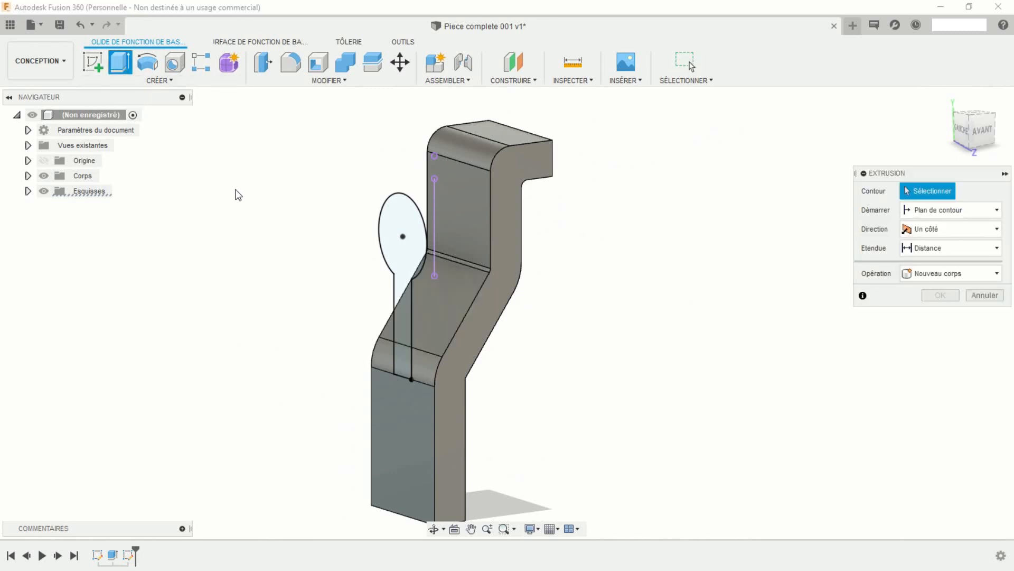
pyautogui.click(392, 223)
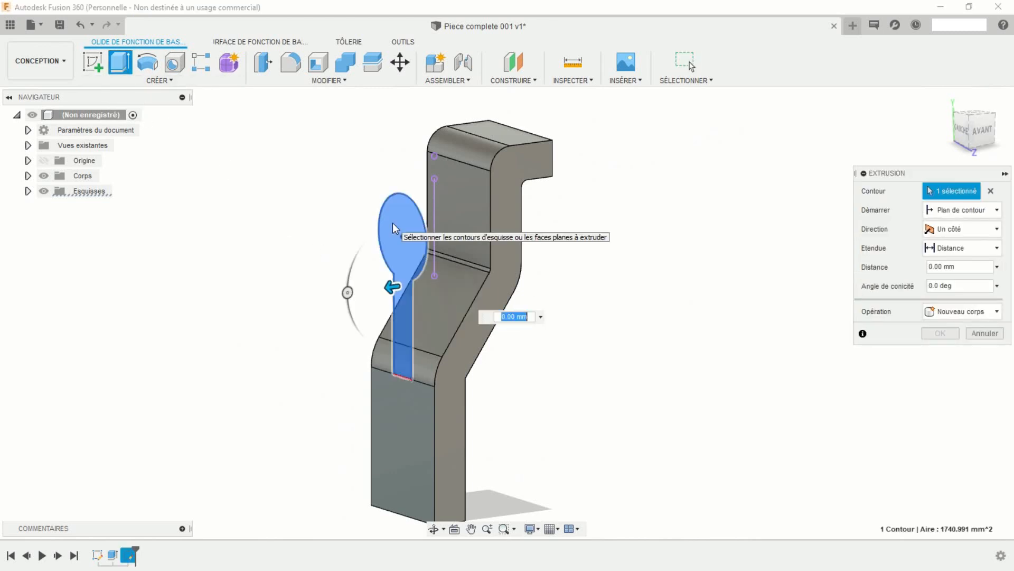
pyautogui.click(961, 248)
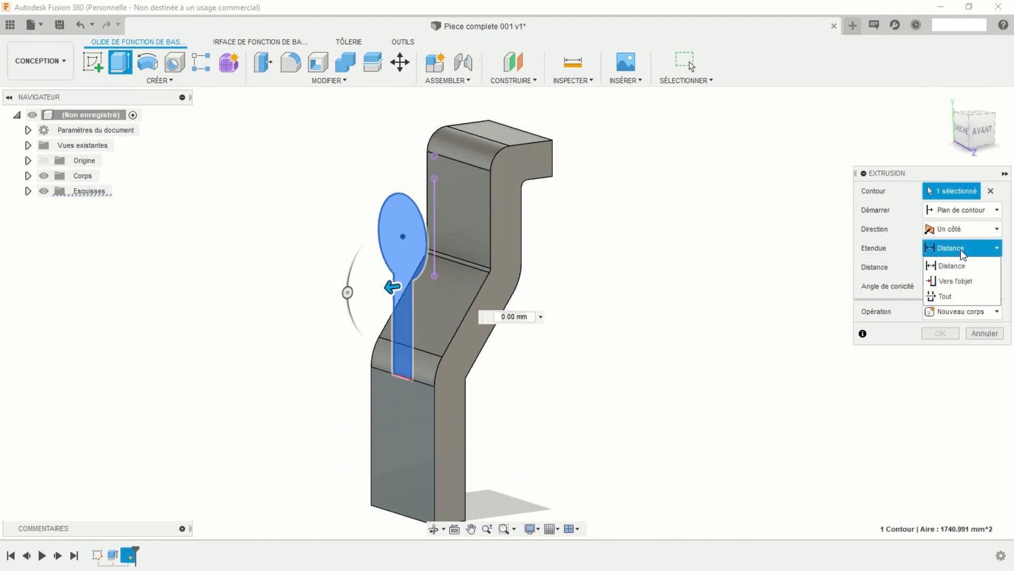
pyautogui.click(956, 281)
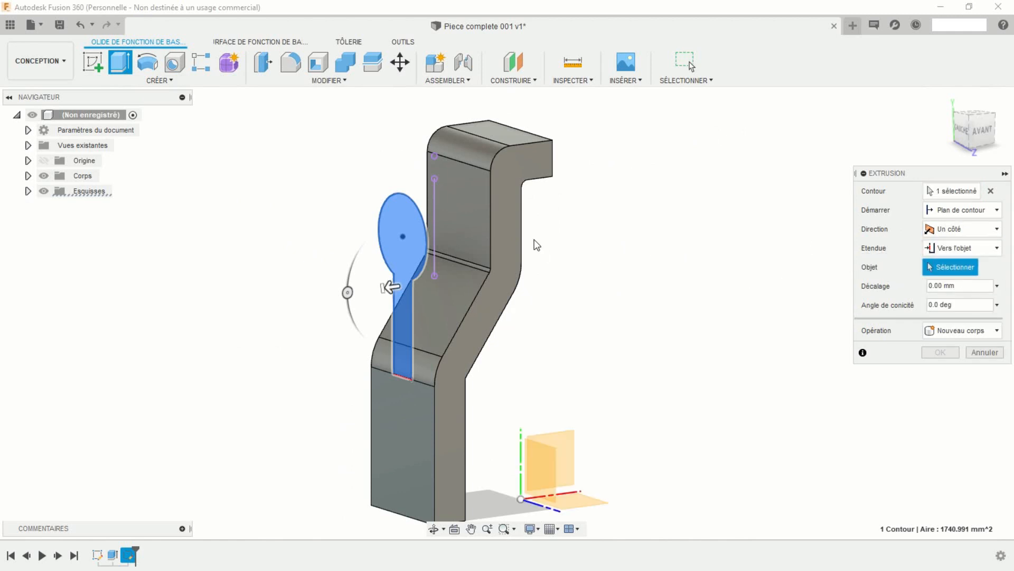
pyautogui.click(477, 212)
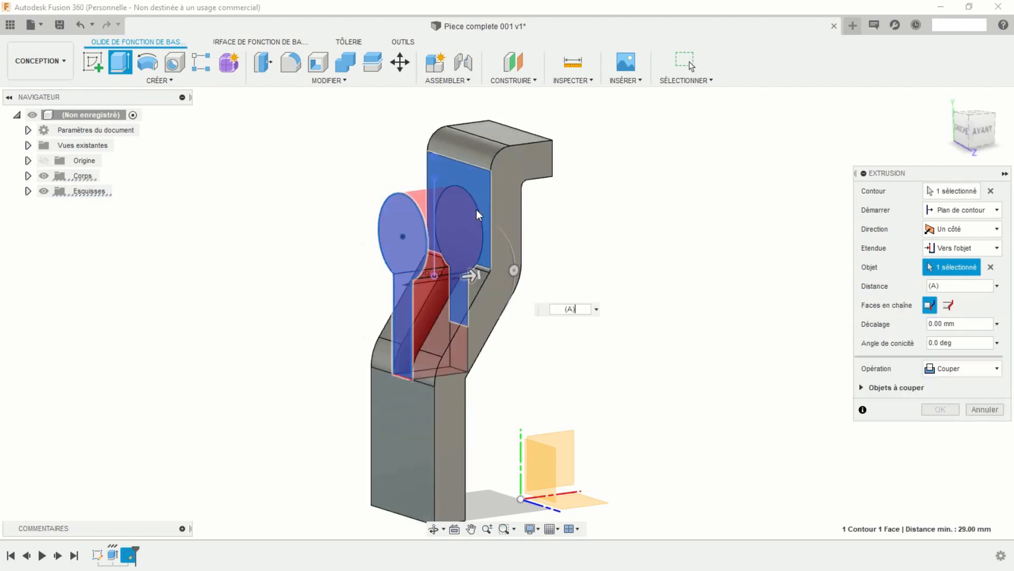
# Step: Set the keyhole extrusion to join the body and stop at the chained adjacent faces instead of extending the target face, and create it
pyautogui.click(951, 369)
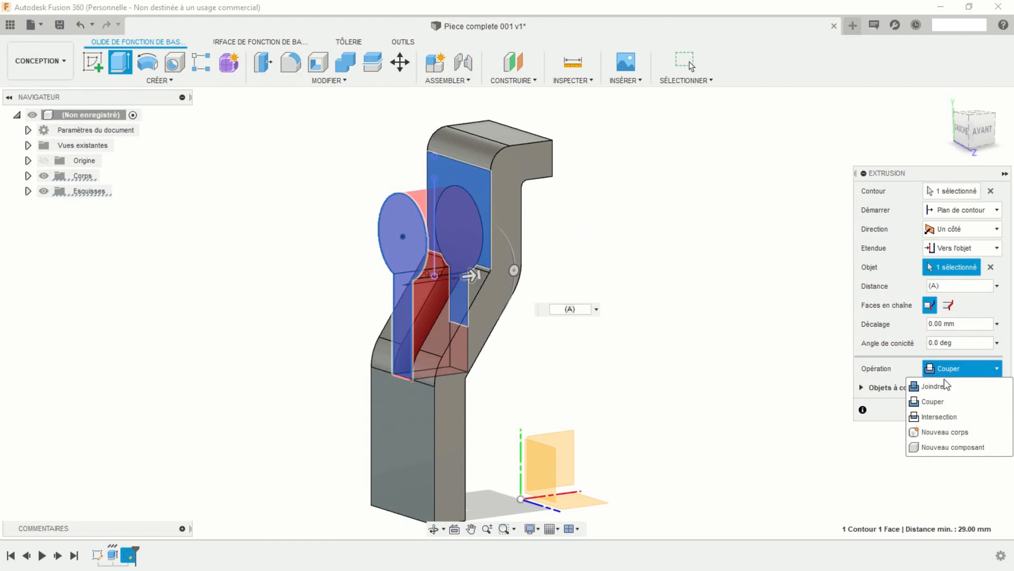
pyautogui.click(938, 385)
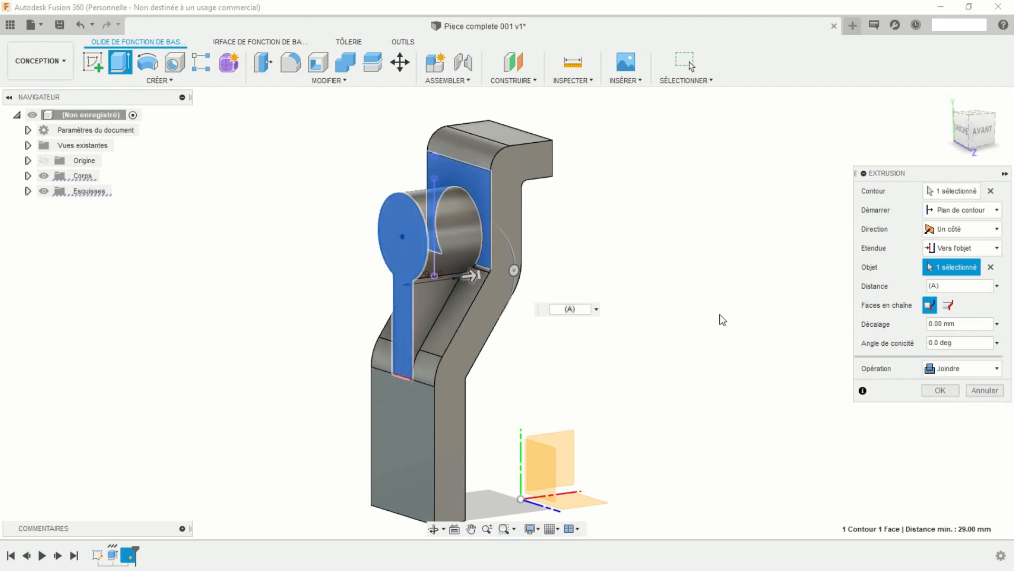
pyautogui.moveTo(720, 315); pyautogui.dragTo(603, 358, button='middle')
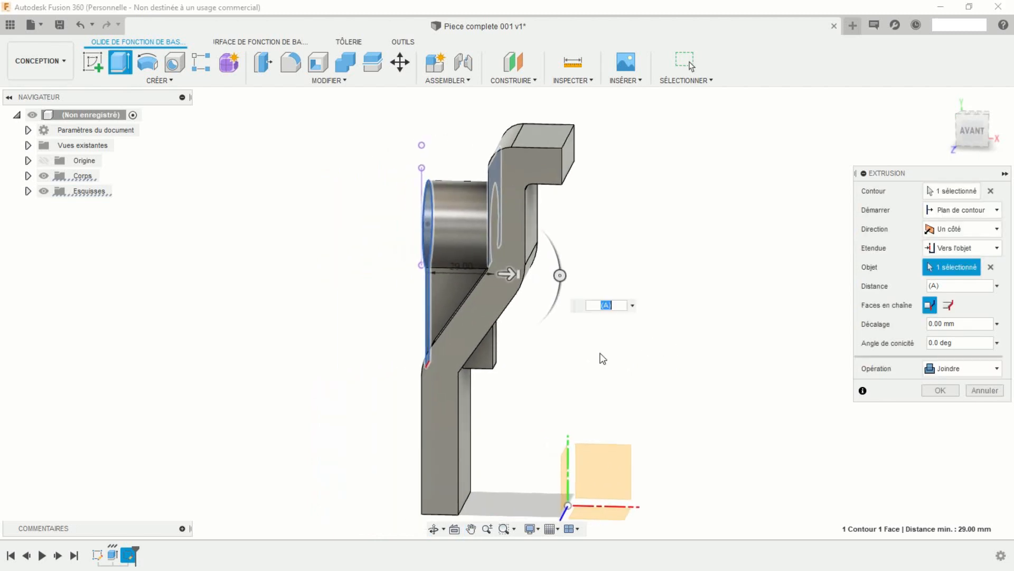
pyautogui.scroll(2, 518, 370)
pyautogui.keyDown('shift'); pyautogui.moveTo(518, 369); pyautogui.dragTo(541, 396, button='middle'); pyautogui.keyUp('shift')
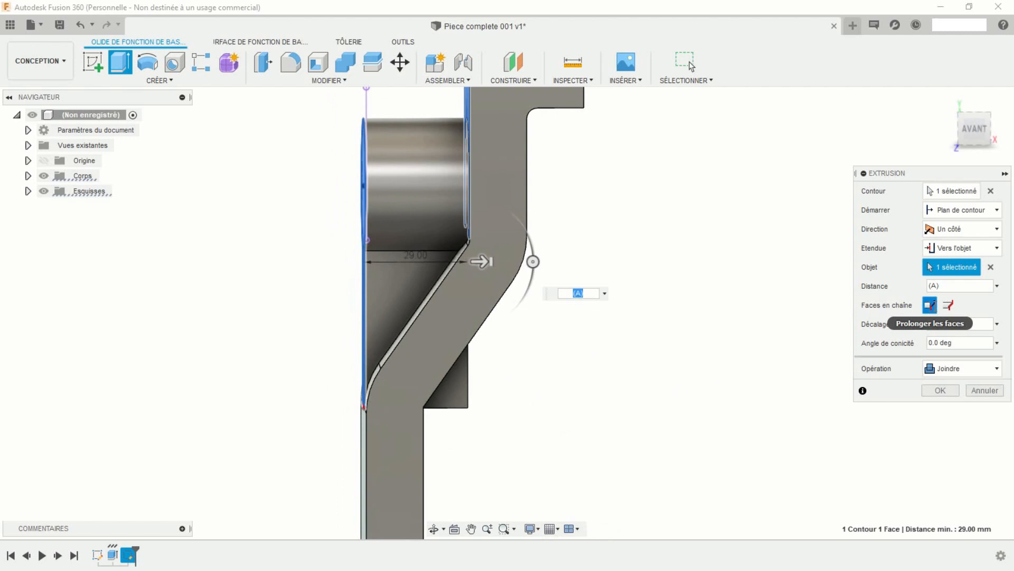
pyautogui.click(948, 305)
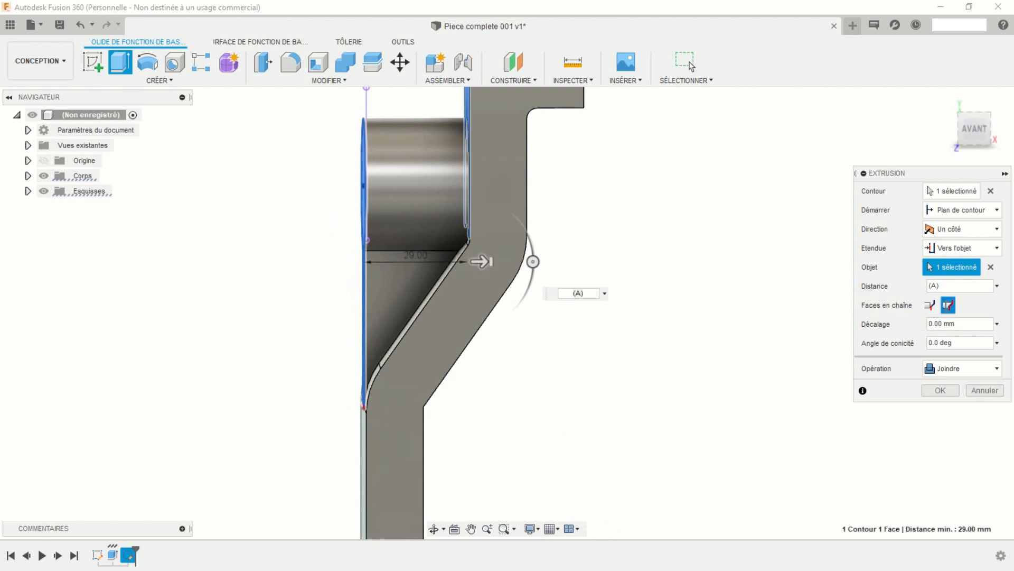
pyautogui.scroll(-1, 752, 346)
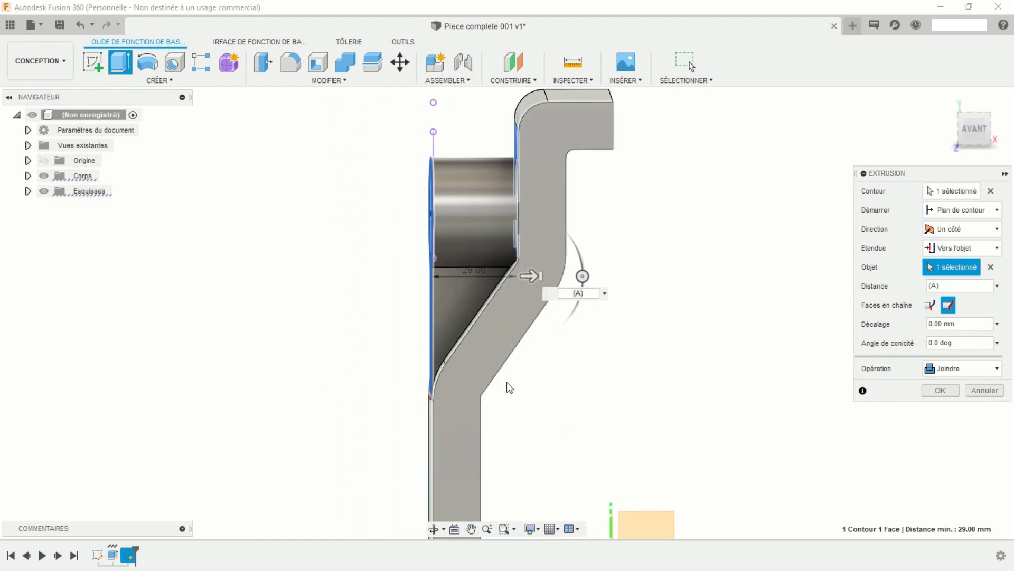
pyautogui.keyDown('shift'); pyautogui.moveTo(508, 382); pyautogui.dragTo(550, 395, button='middle'); pyautogui.keyUp('shift')
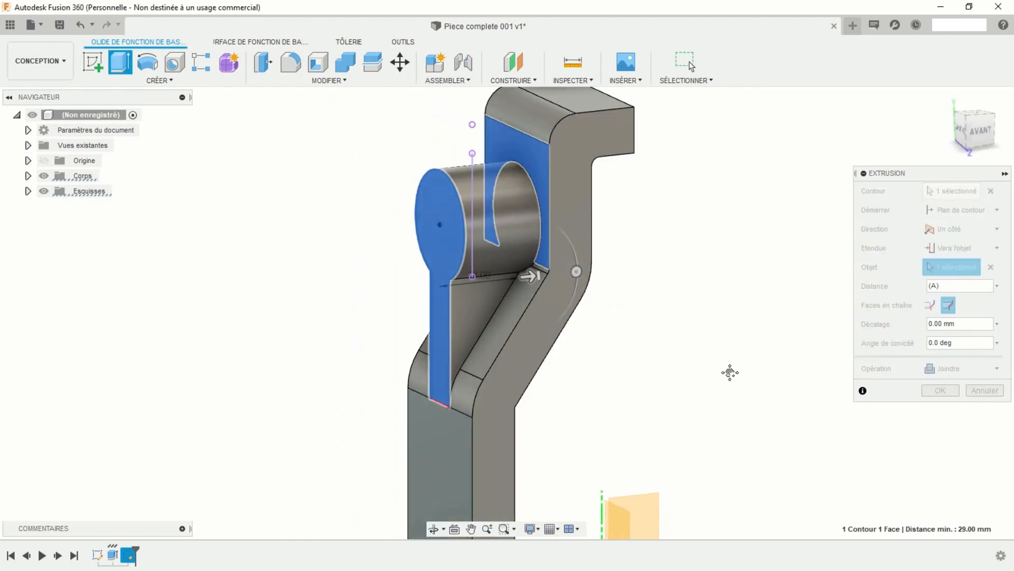
pyautogui.moveTo(729, 370); pyautogui.dragTo(668, 379, button='middle')
pyautogui.scroll(-4, 668, 379)
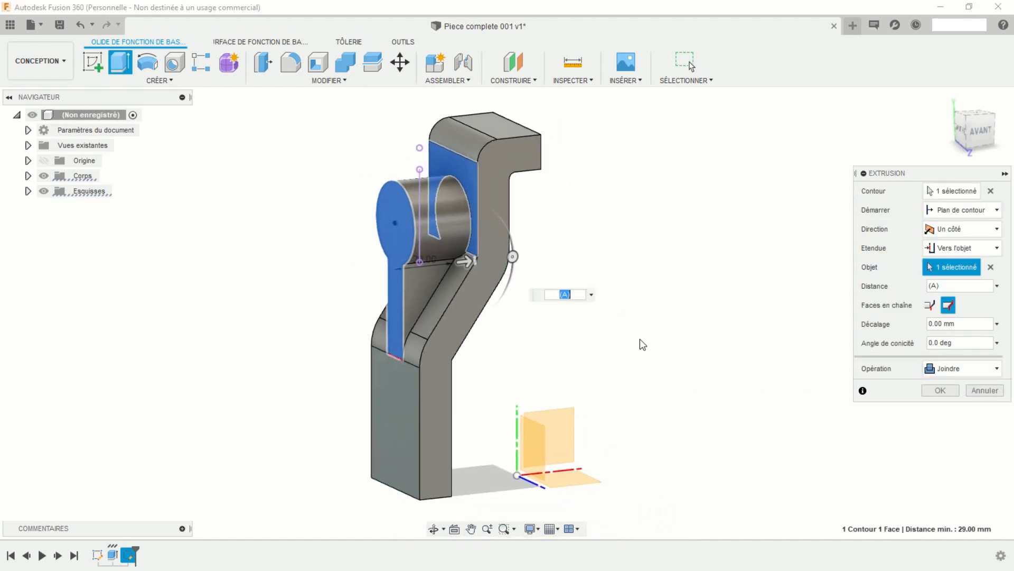
pyautogui.click(939, 391)
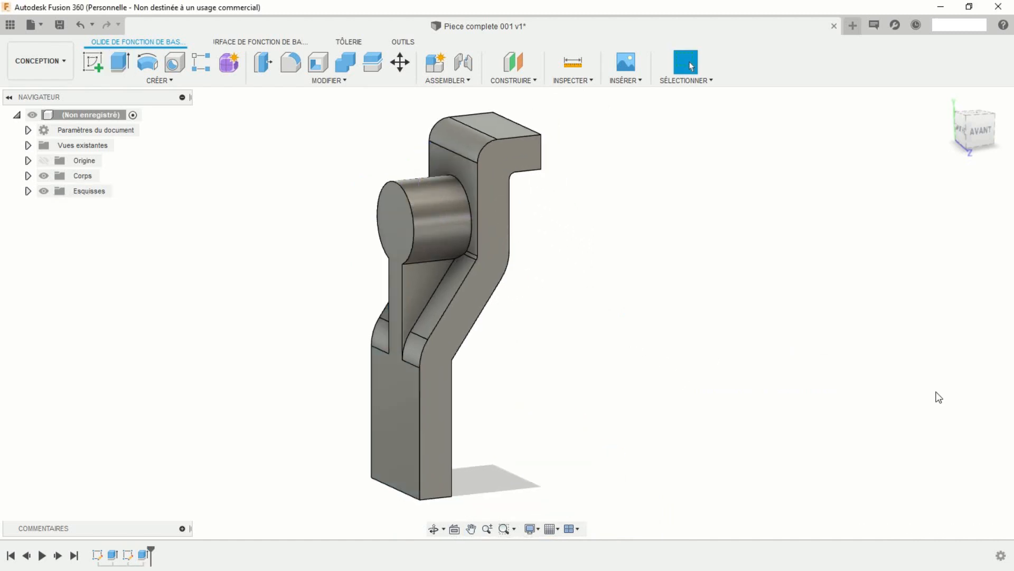
# Step: Fillet the two short edges at the bottom corners of the lower leg with a constant 25 mm radius
pyautogui.scroll(-3, 560, 331)
pyautogui.moveTo(557, 363)
pyautogui.mouseDown(button='middle')
pyautogui.moveTo(528, 352)
pyautogui.moveTo(565, 364)
pyautogui.mouseUp(button='middle')
pyautogui.scroll(3, 575, 349)
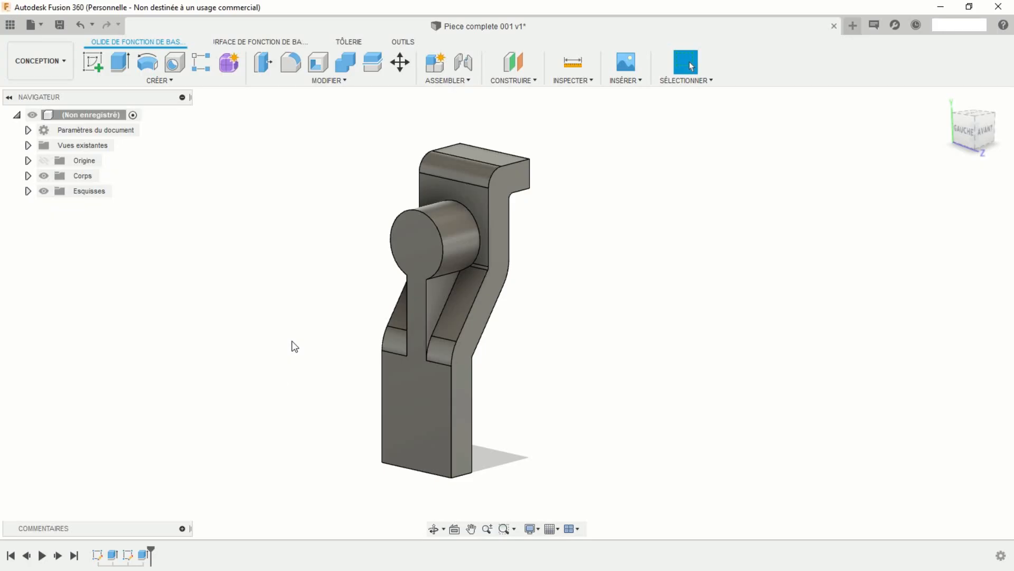
pyautogui.moveTo(290, 346)
pyautogui.keyDown('shift'); pyautogui.mouseDown(button='middle')
pyautogui.moveTo(297, 356)
pyautogui.moveTo(344, 338)
pyautogui.moveTo(320, 381)
pyautogui.moveTo(331, 339)
pyautogui.mouseUp(button='middle'); pyautogui.keyUp('shift')
pyautogui.scroll(4, 350, 353)
pyautogui.moveTo(382, 372); pyautogui.dragTo(288, 366, button='middle')
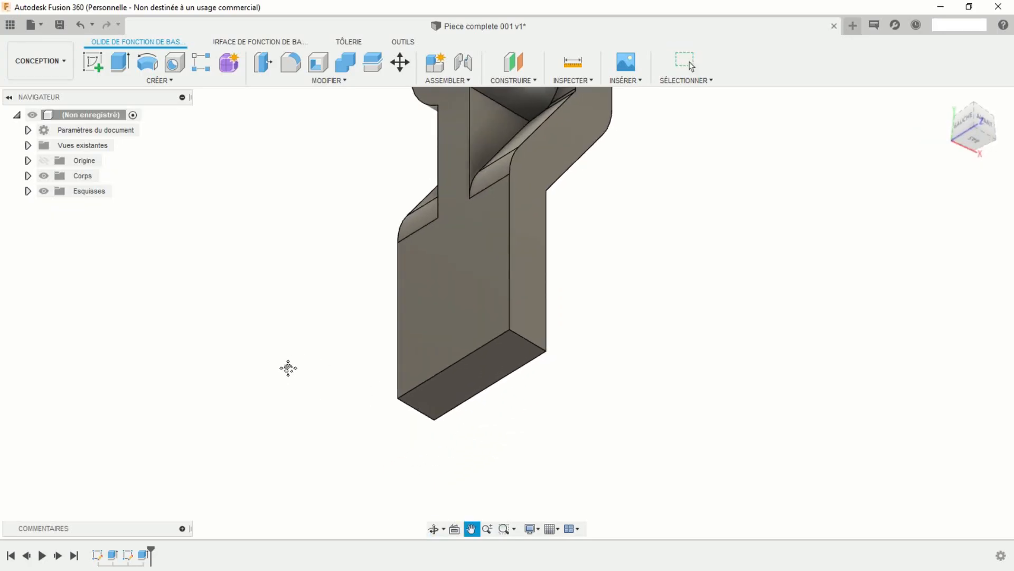
pyautogui.click(291, 64)
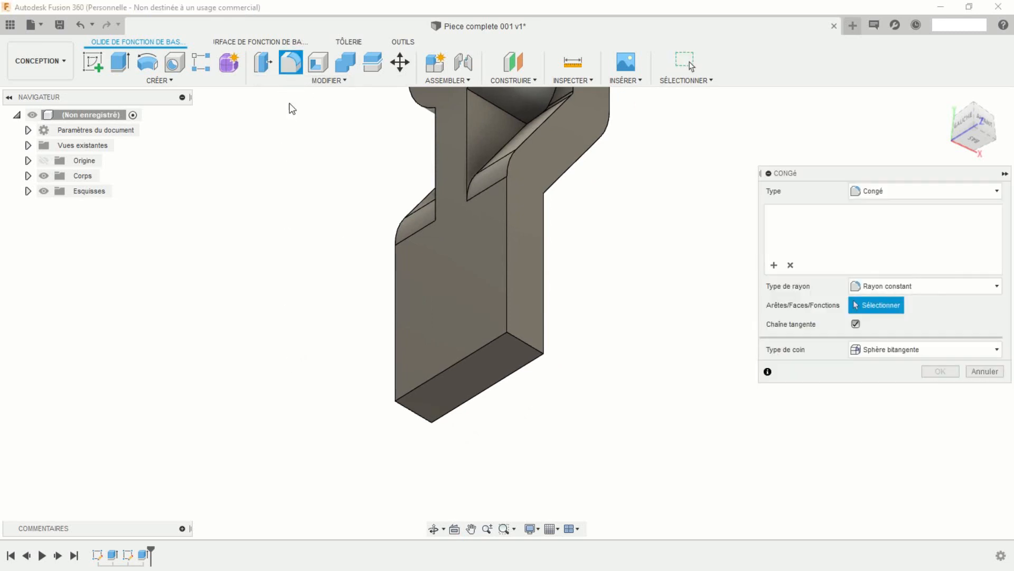
pyautogui.click(523, 341)
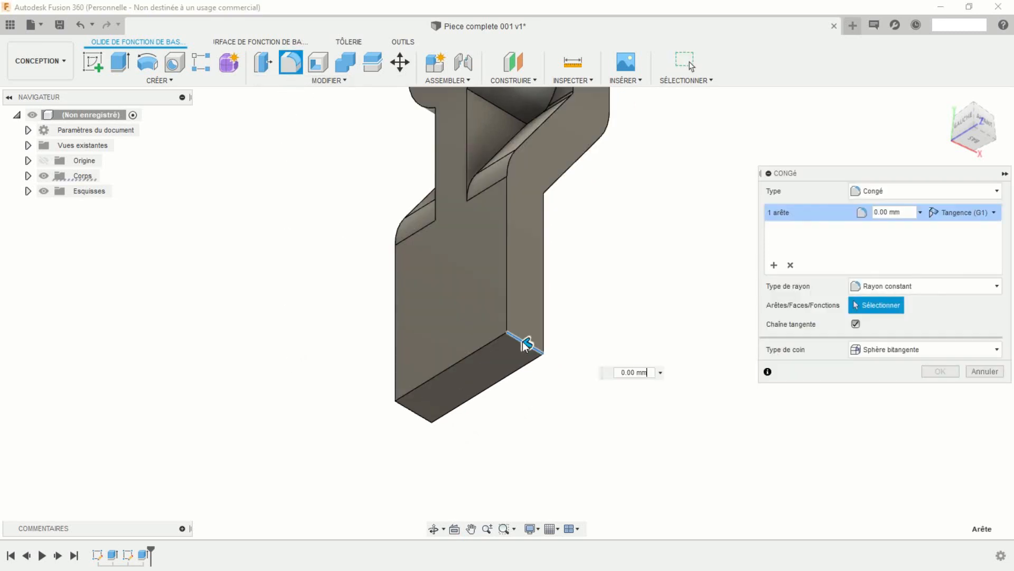
pyautogui.click(410, 417)
pyautogui.write('2')
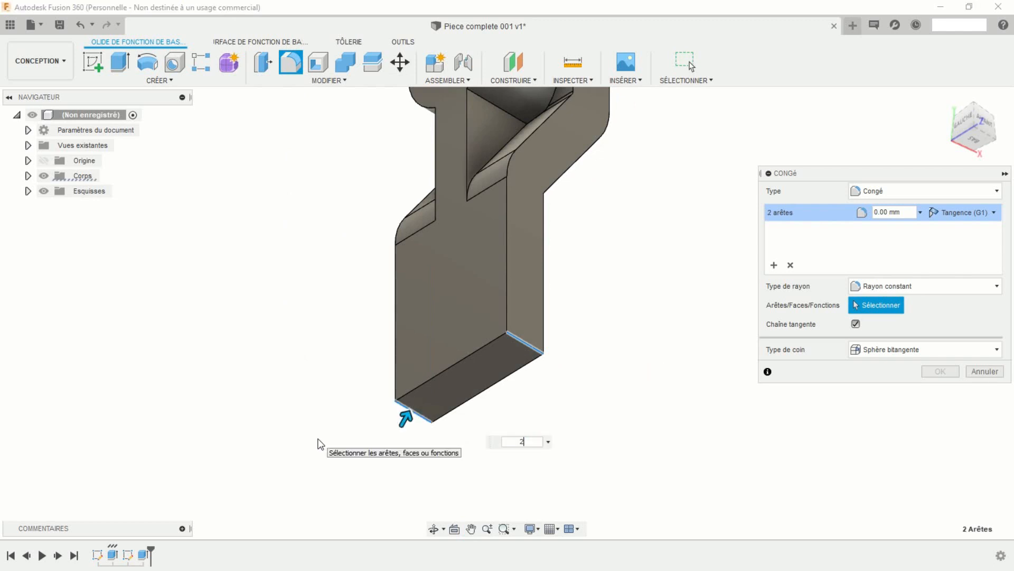
pyautogui.write('5')
pyautogui.press('Return')
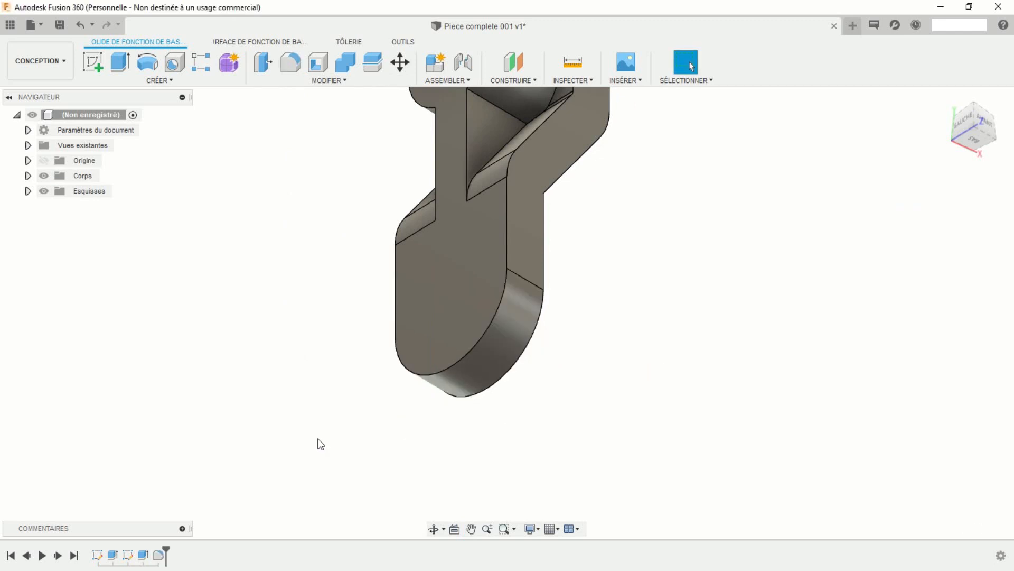
# Step: Place a simple 20 mm diameter hole on the front face of the rounded lower leg, with its extent through all
pyautogui.scroll(-5, 631, 307)
pyautogui.keyDown('shift'); pyautogui.moveTo(622, 270); pyautogui.dragTo(547, 368, button='middle'); pyautogui.keyUp('shift')
pyautogui.press('Escape')
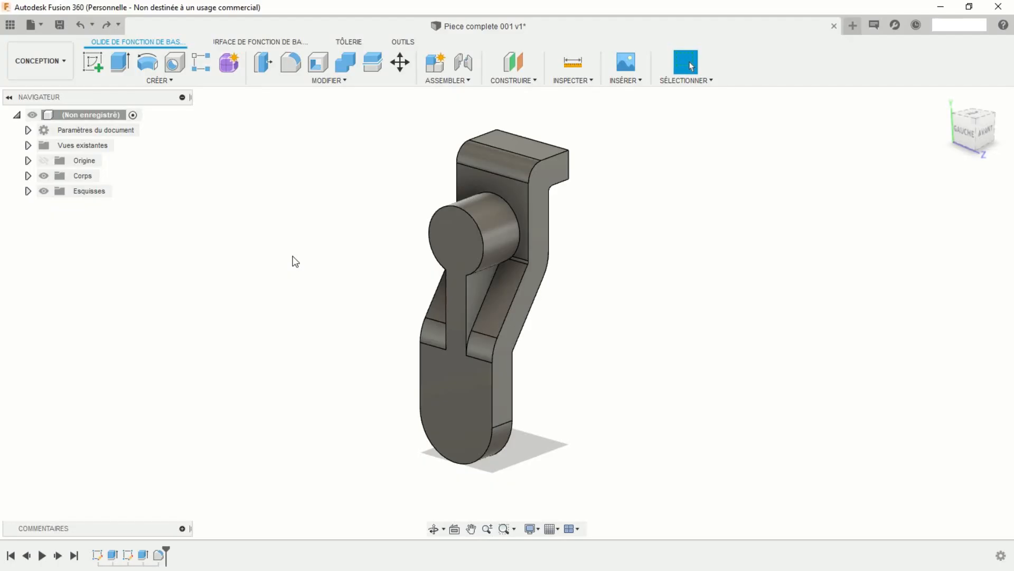
pyautogui.click(173, 64)
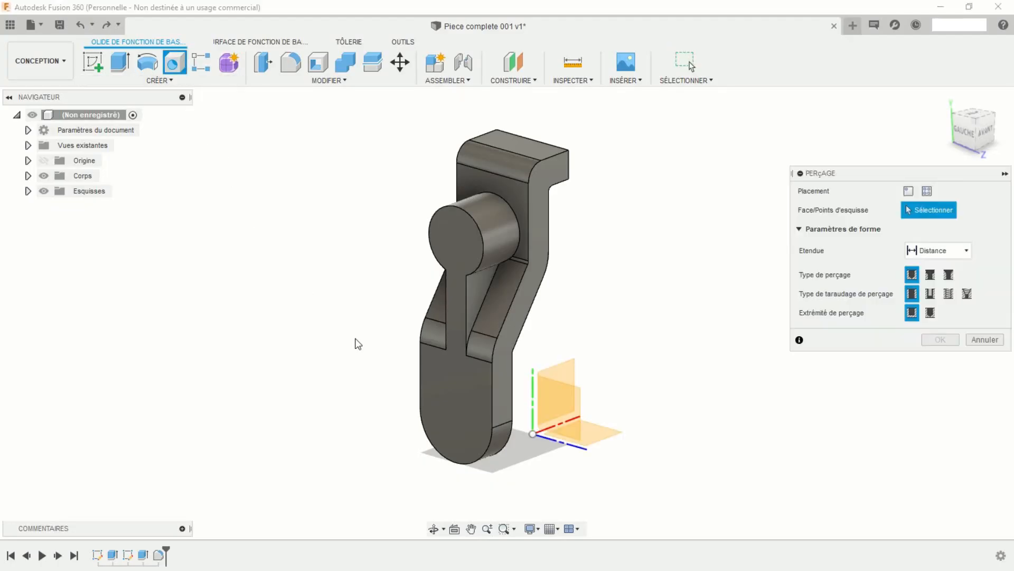
pyautogui.click(454, 405)
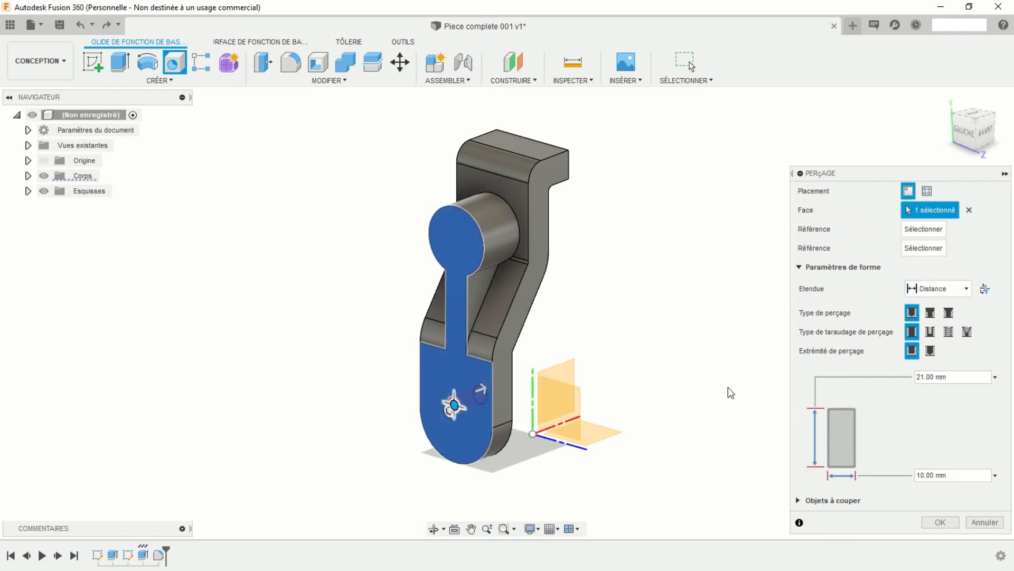
pyautogui.click(960, 475)
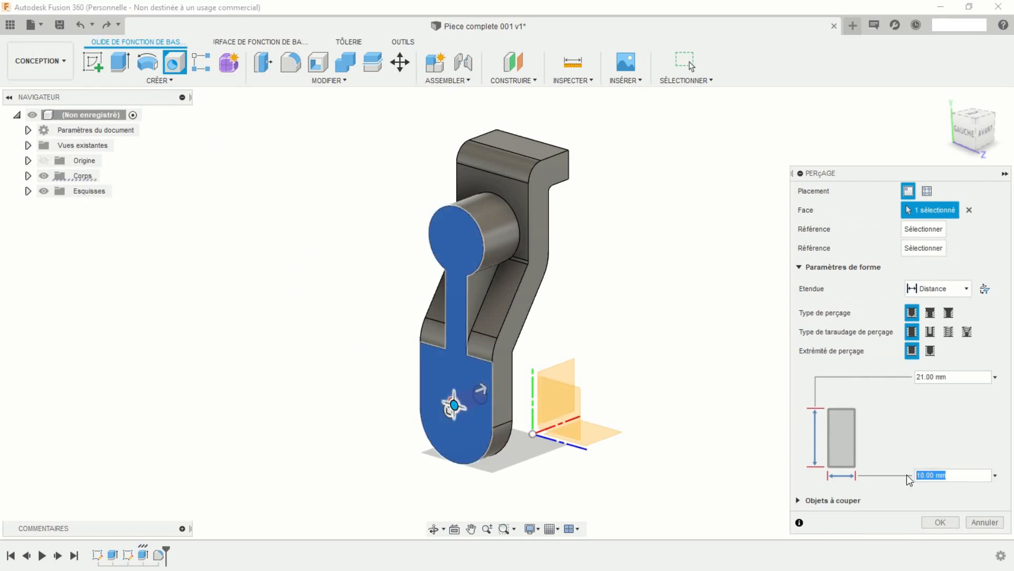
pyautogui.write('20')
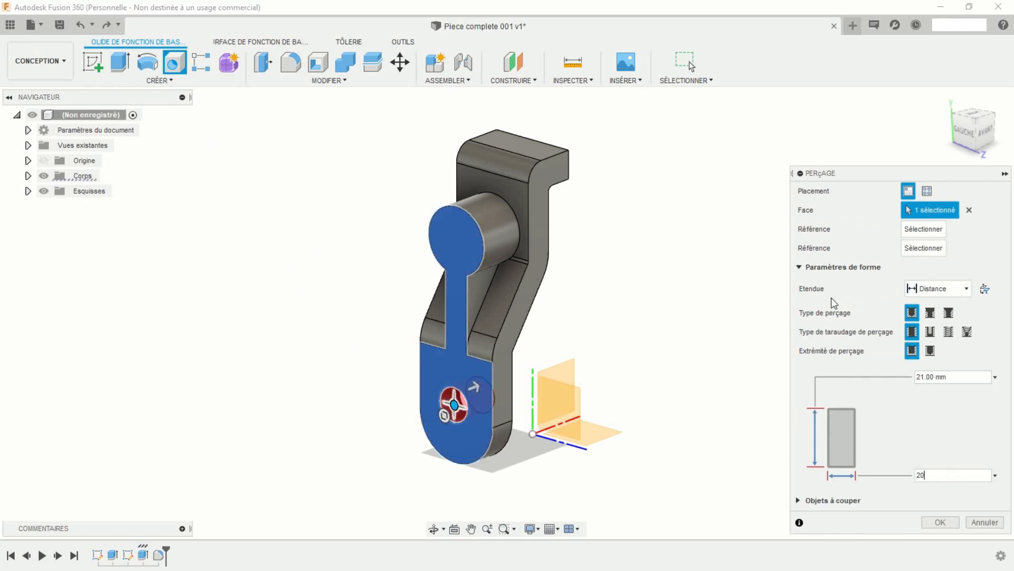
pyautogui.click(922, 288)
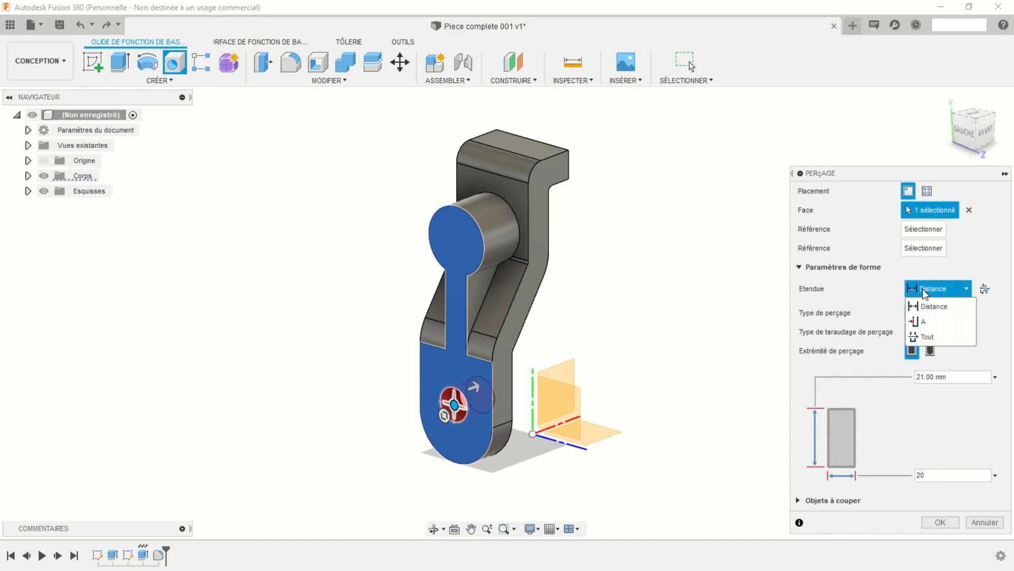
pyautogui.click(929, 337)
# Step: Move the hole's centre point down to the centre of the leg's rounded end and create the hole
pyautogui.scroll(5, 557, 473)
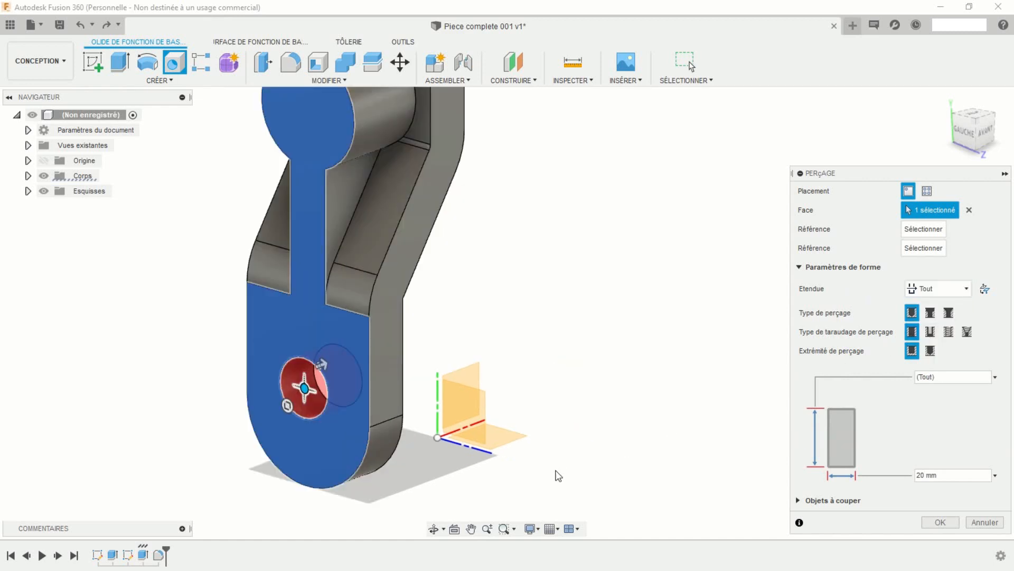
pyautogui.moveTo(564, 439); pyautogui.dragTo(570, 440, button='middle')
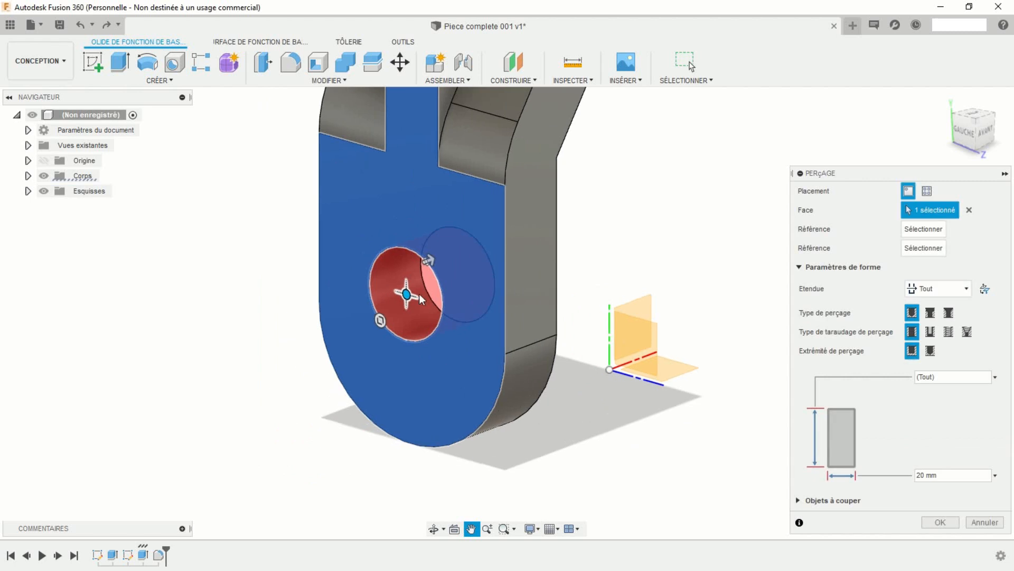
pyautogui.moveTo(408, 296); pyautogui.dragTo(416, 327)
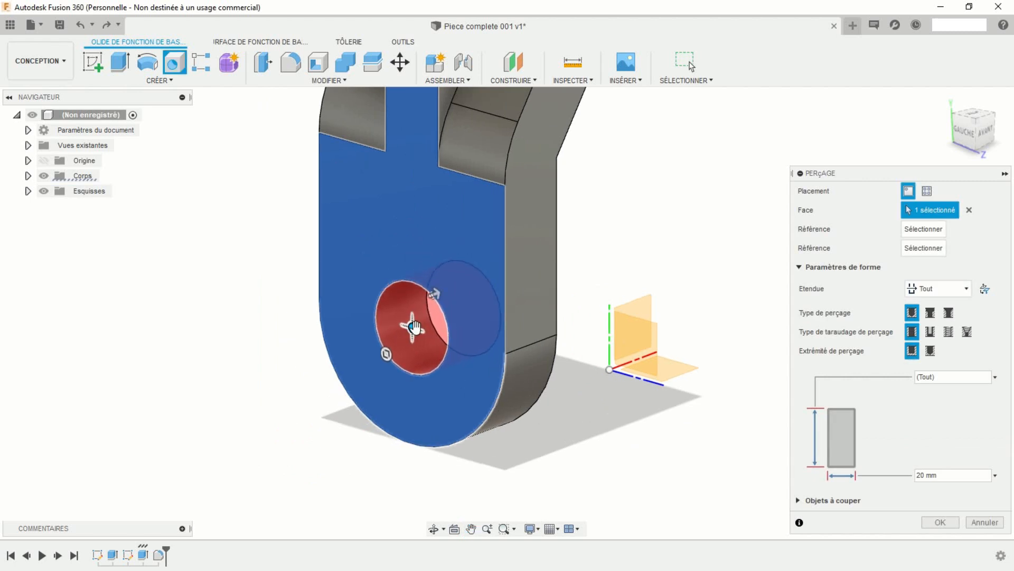
pyautogui.click(936, 523)
pyautogui.scroll(-5, 716, 312)
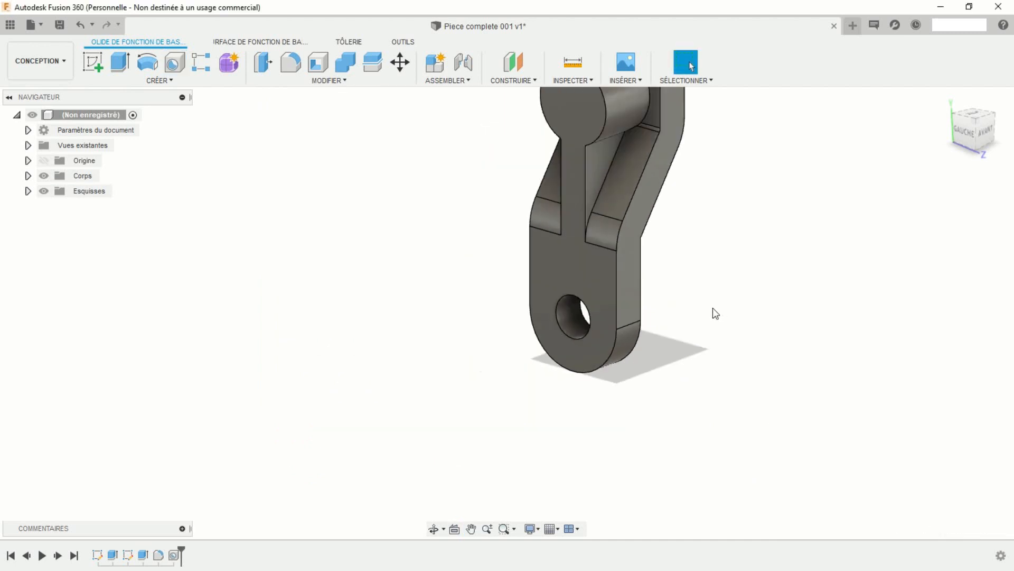
# Step: Place a simple 16 mm diameter hole on the cylindrical boss's front face, with its extent through all
pyautogui.moveTo(716, 312); pyautogui.dragTo(596, 364, button='middle')
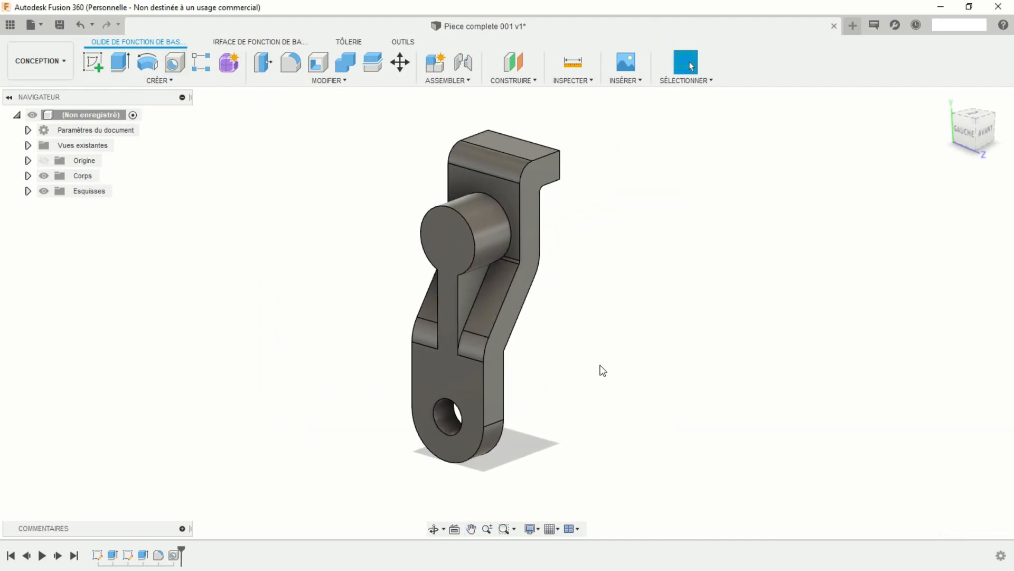
pyautogui.click(175, 62)
pyautogui.click(452, 240)
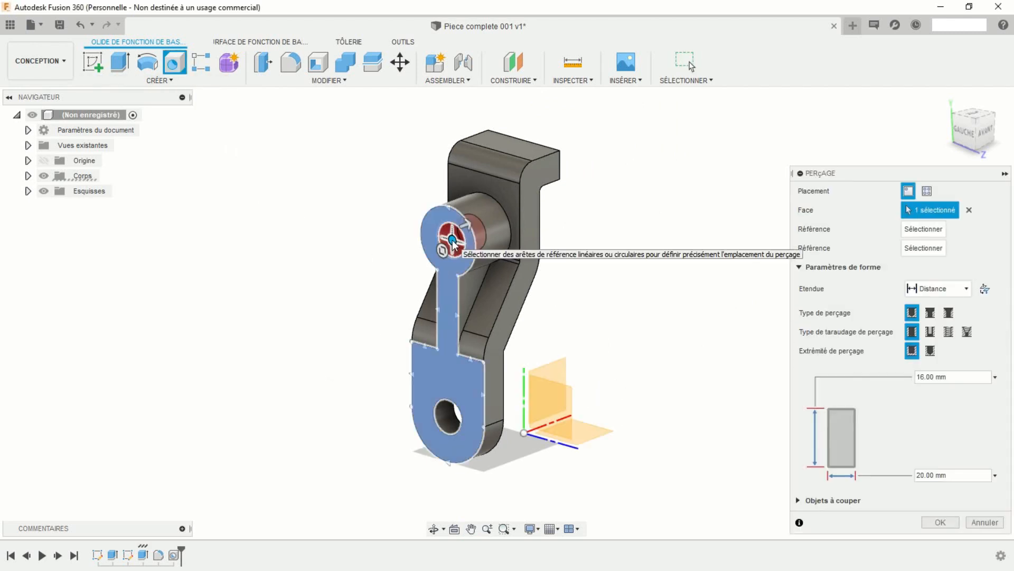
pyautogui.click(943, 289)
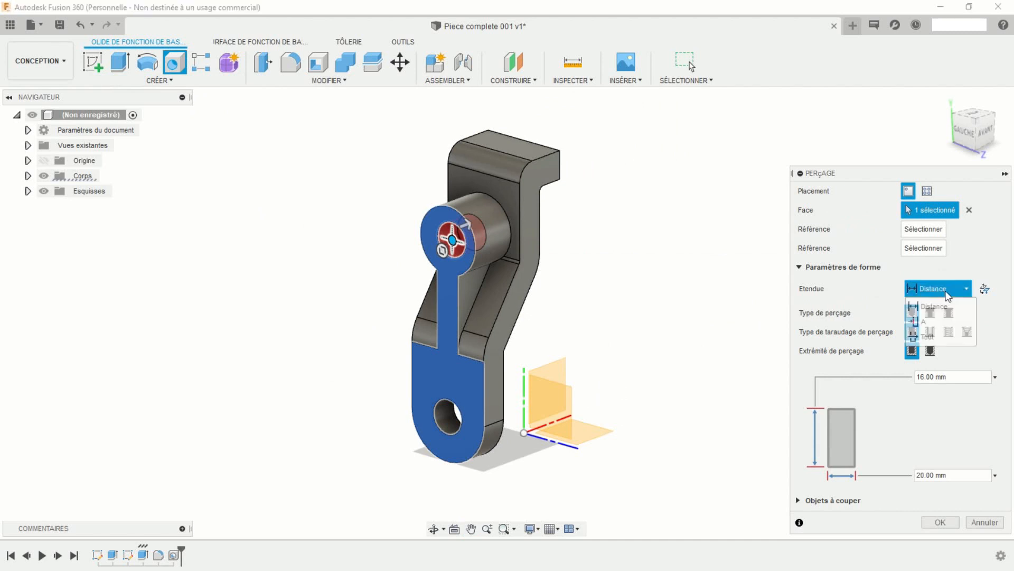
pyautogui.click(933, 335)
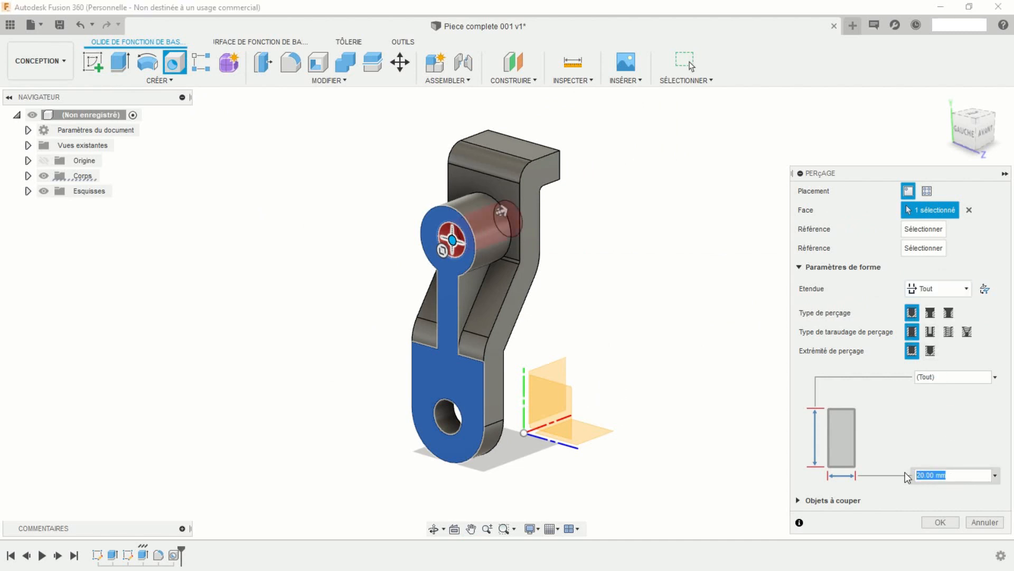
pyautogui.write('16')
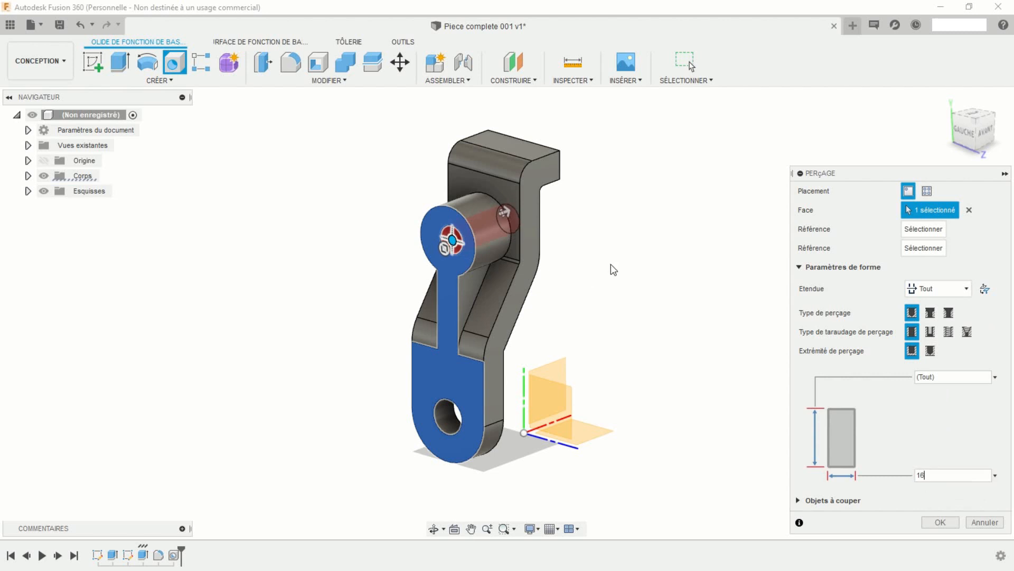
# Step: Move the hole's centre point onto the centre of the circular boss face and create the hole
pyautogui.scroll(5, 611, 264)
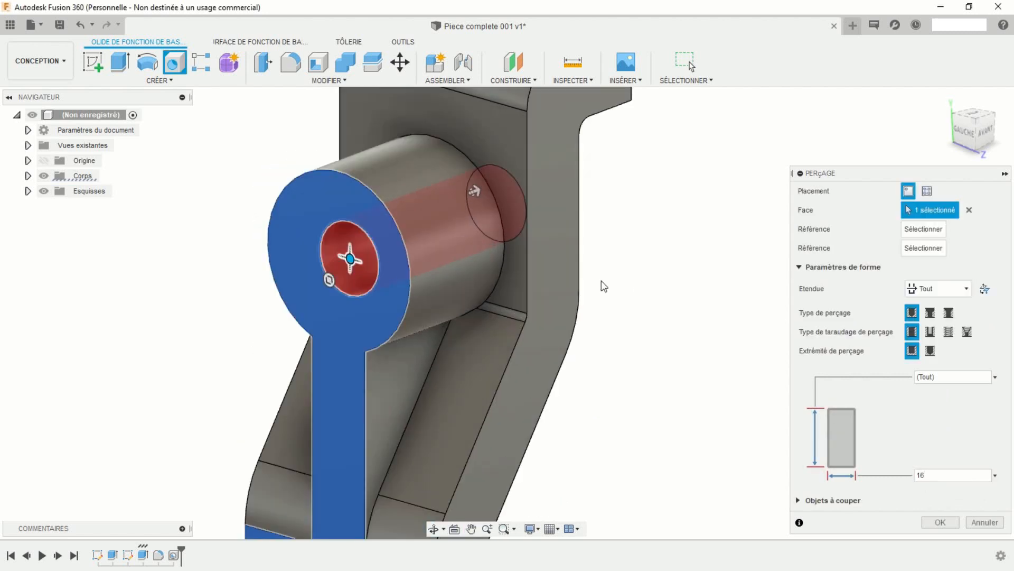
pyautogui.scroll(4, 339, 274)
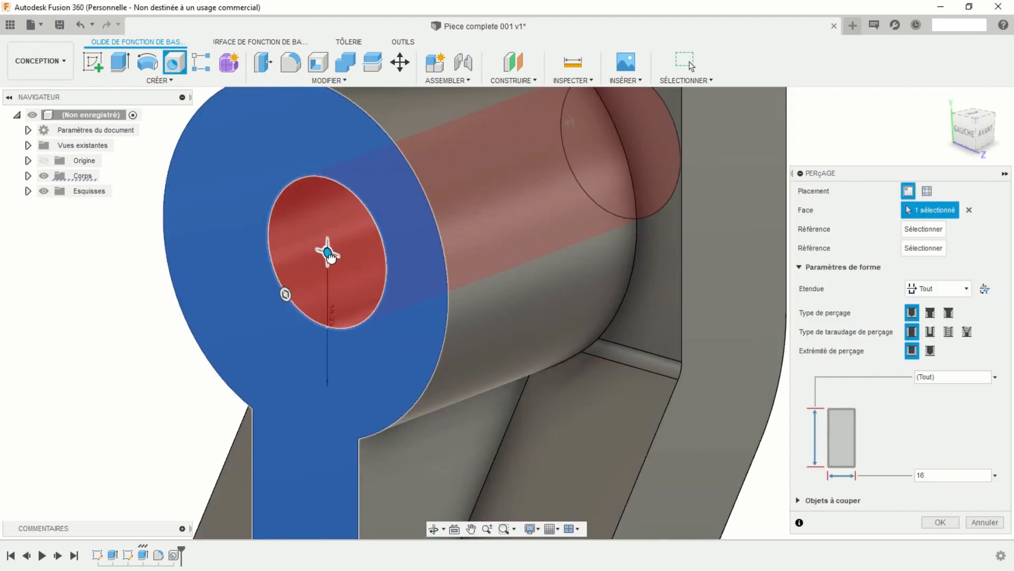
pyautogui.moveTo(327, 253); pyautogui.dragTo(306, 257)
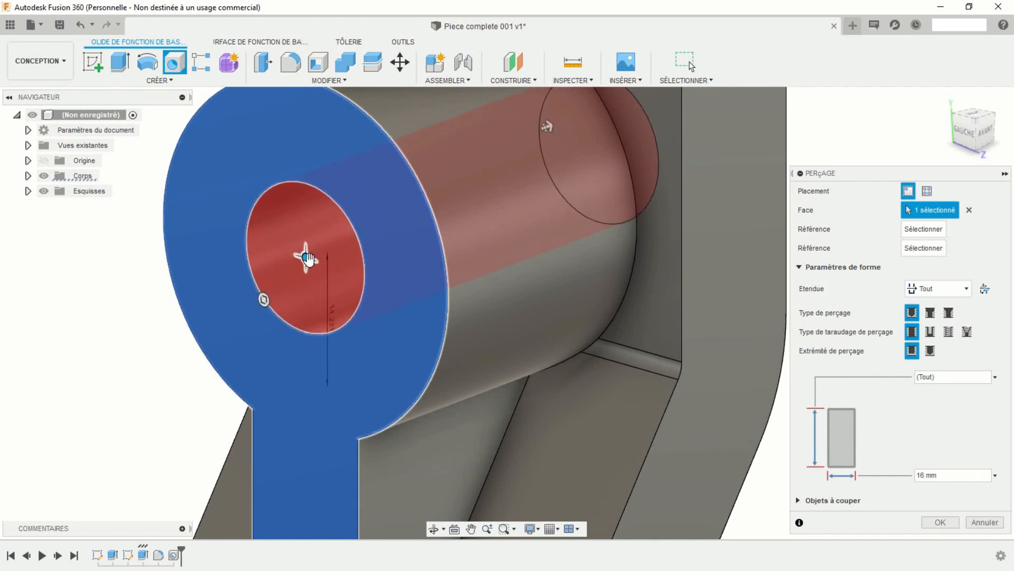
pyautogui.scroll(-6, 378, 246)
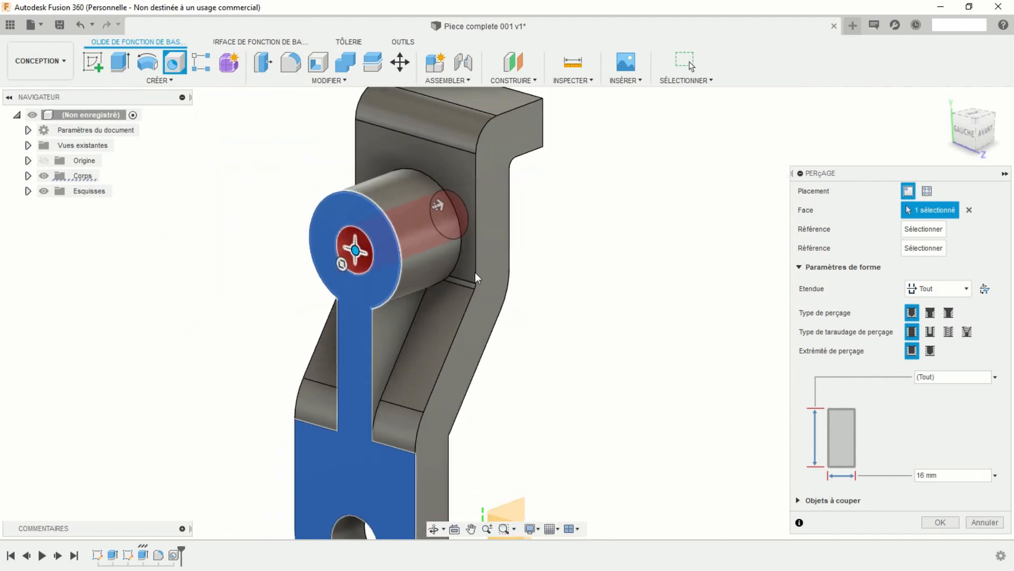
pyautogui.moveTo(564, 302); pyautogui.dragTo(594, 279, button='middle')
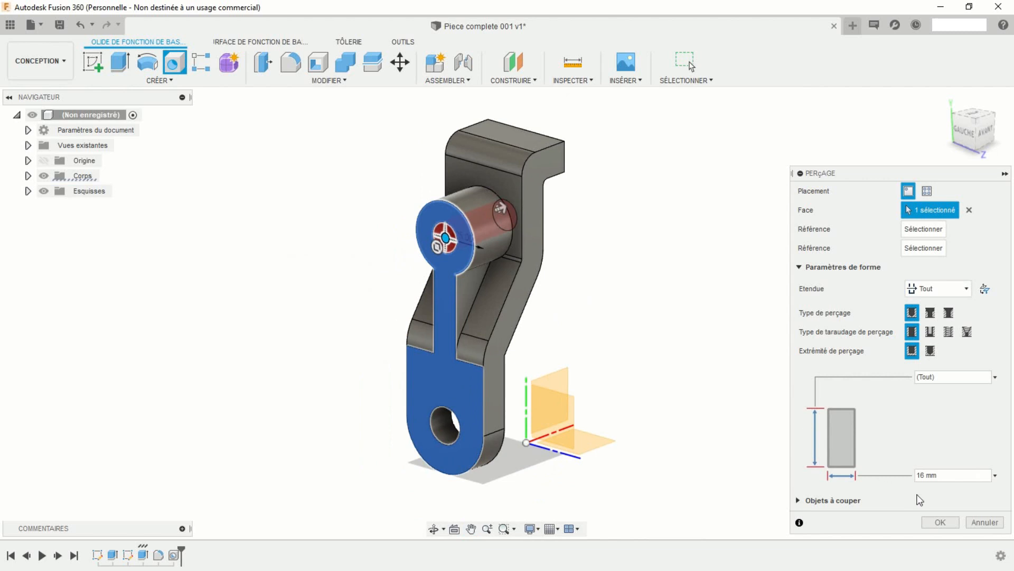
pyautogui.click(940, 523)
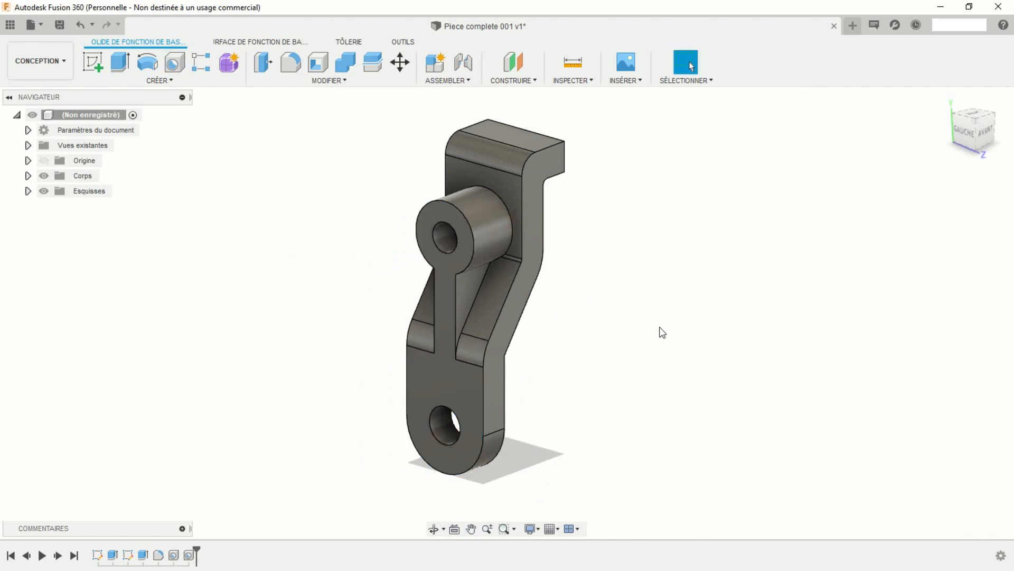
# Step: Mirror the whole body about the vertical YZ origin plane at the end of its upper arm
pyautogui.scroll(-1, 648, 326)
pyautogui.moveTo(639, 353)
pyautogui.keyDown('shift'); pyautogui.mouseDown(button='middle')
pyautogui.moveTo(629, 365)
pyautogui.moveTo(575, 370)
pyautogui.moveTo(501, 349)
pyautogui.moveTo(545, 360)
pyautogui.moveTo(650, 358)
pyautogui.moveTo(634, 364)
pyautogui.moveTo(638, 341)
pyautogui.mouseUp(button='middle'); pyautogui.keyUp('shift')
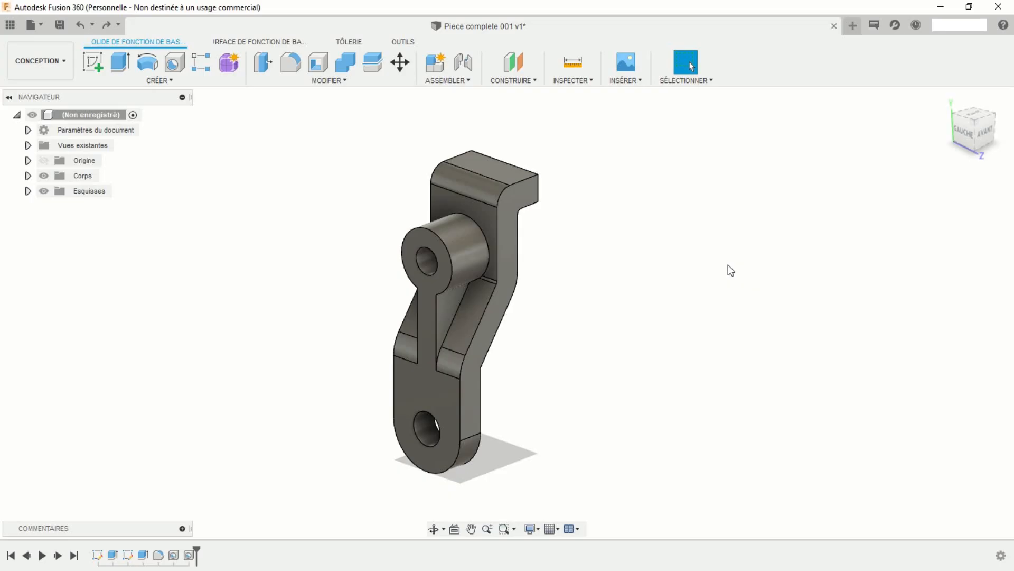
pyautogui.keyDown('shift'); pyautogui.moveTo(613, 367); pyautogui.dragTo(580, 319, button='middle'); pyautogui.keyUp('shift')
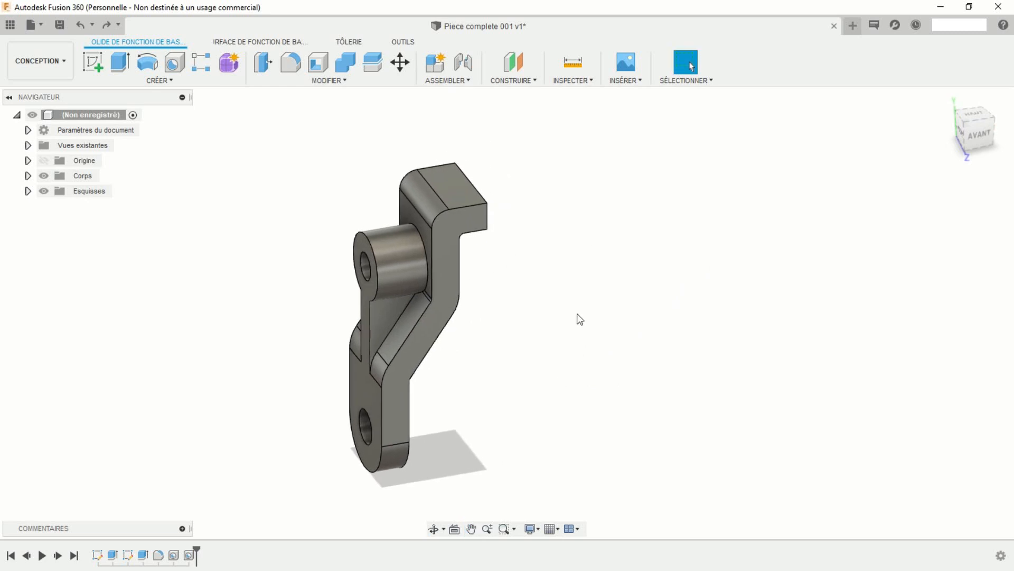
pyautogui.click(170, 82)
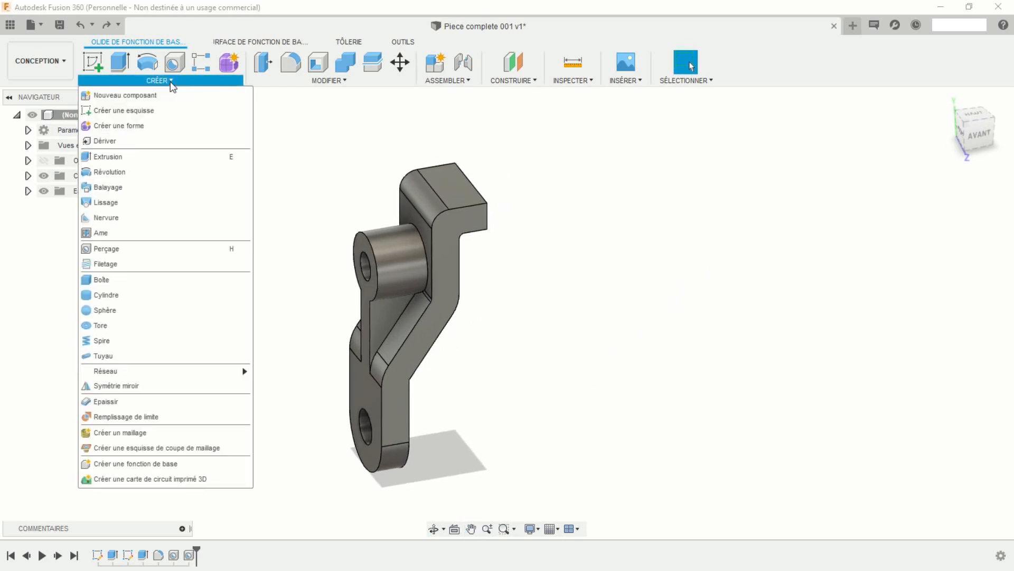
pyautogui.click(136, 384)
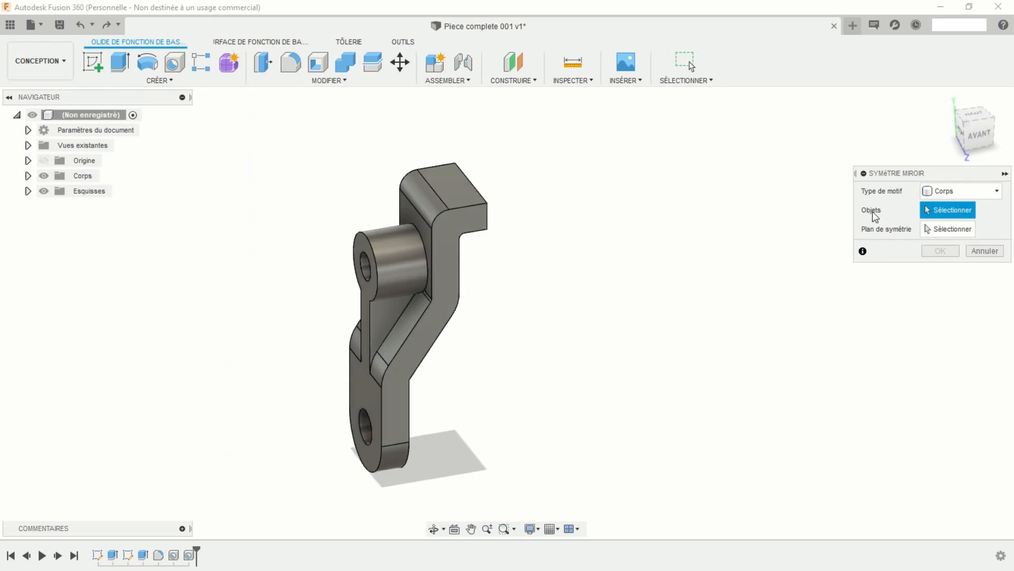
pyautogui.click(449, 256)
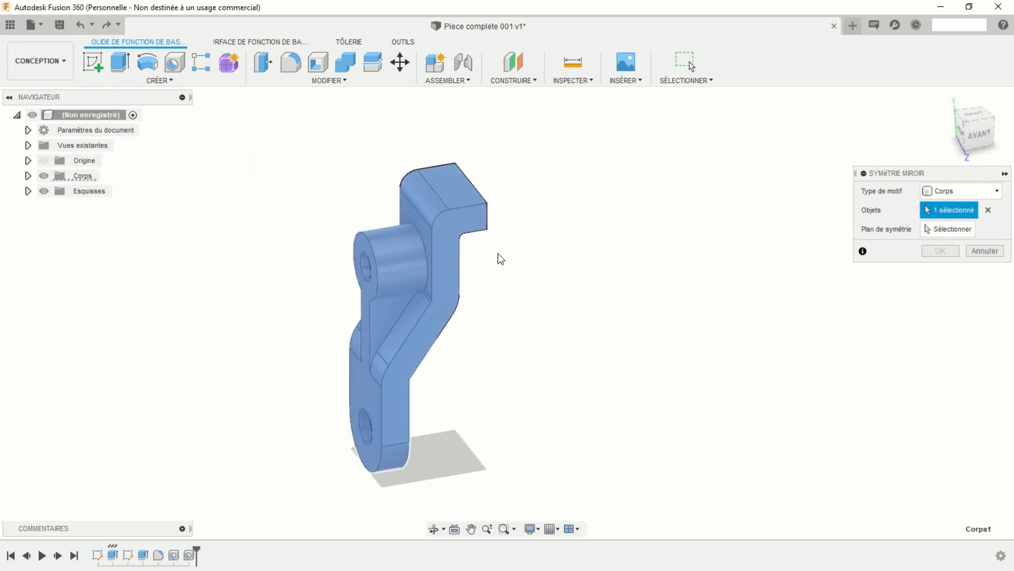
pyautogui.click(939, 230)
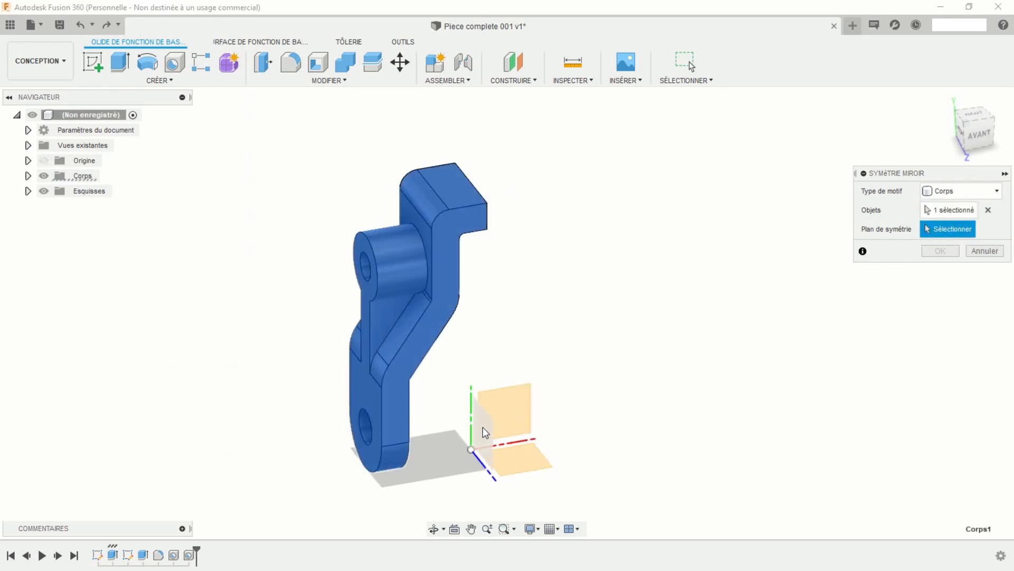
pyautogui.click(485, 431)
pyautogui.click(934, 252)
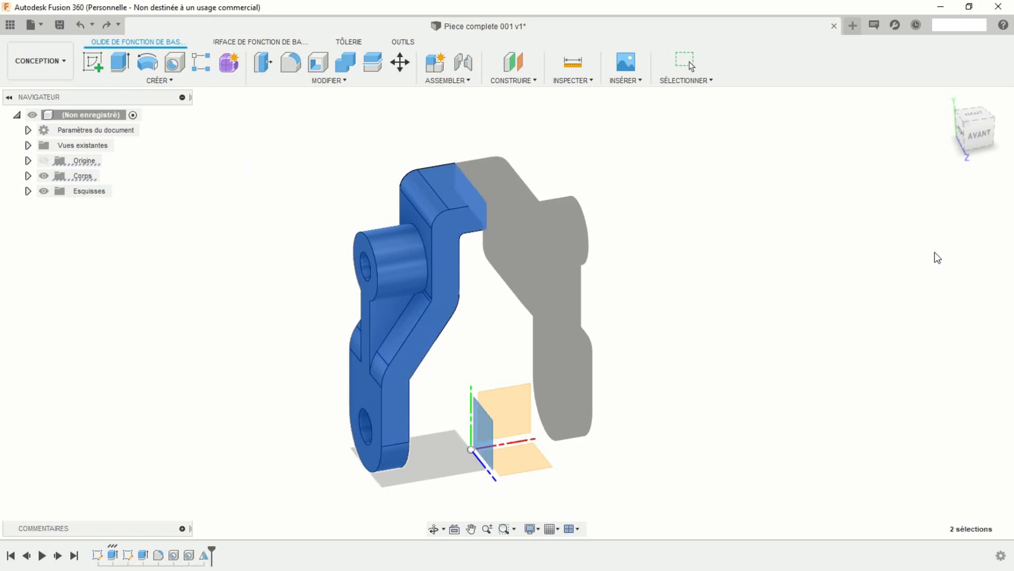
# Step: Sketch a 32 mm diameter circle centred on the origin on the bracket's flat top face and finish the sketch
pyautogui.moveTo(721, 353)
pyautogui.keyDown('shift'); pyautogui.mouseDown(button='middle')
pyautogui.moveTo(695, 387)
pyautogui.moveTo(568, 326)
pyautogui.moveTo(562, 294)
pyautogui.moveTo(620, 357)
pyautogui.moveTo(699, 358)
pyautogui.moveTo(670, 341)
pyautogui.mouseUp(button='middle'); pyautogui.keyUp('shift')
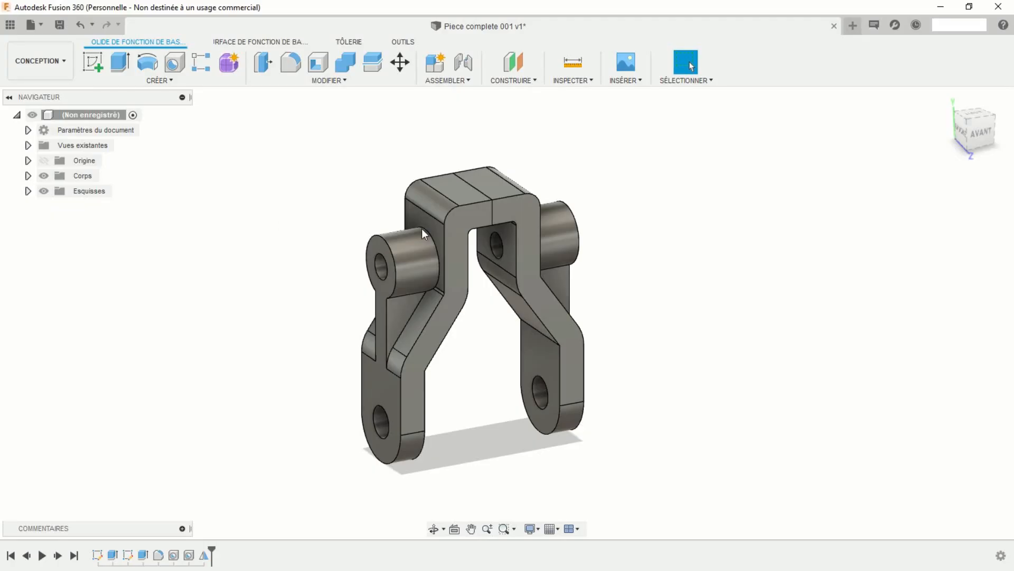
pyautogui.moveTo(620, 224)
pyautogui.keyDown('shift'); pyautogui.mouseDown(button='middle')
pyautogui.moveTo(606, 249)
pyautogui.moveTo(614, 236)
pyautogui.moveTo(616, 294)
pyautogui.moveTo(695, 263)
pyautogui.mouseUp(button='middle'); pyautogui.keyUp('shift')
pyautogui.scroll(3, 616, 291)
pyautogui.click(93, 61)
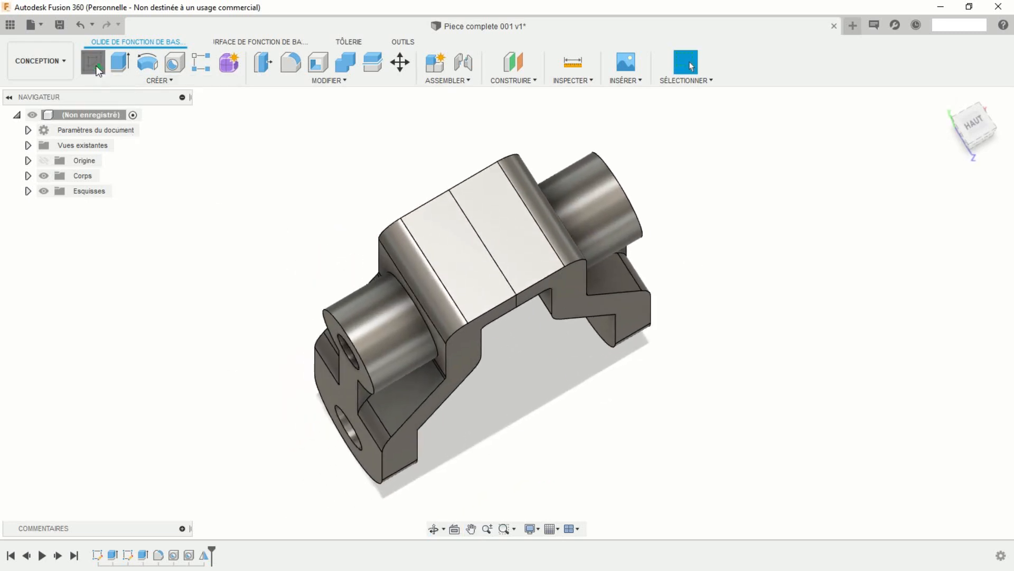
pyautogui.click(461, 252)
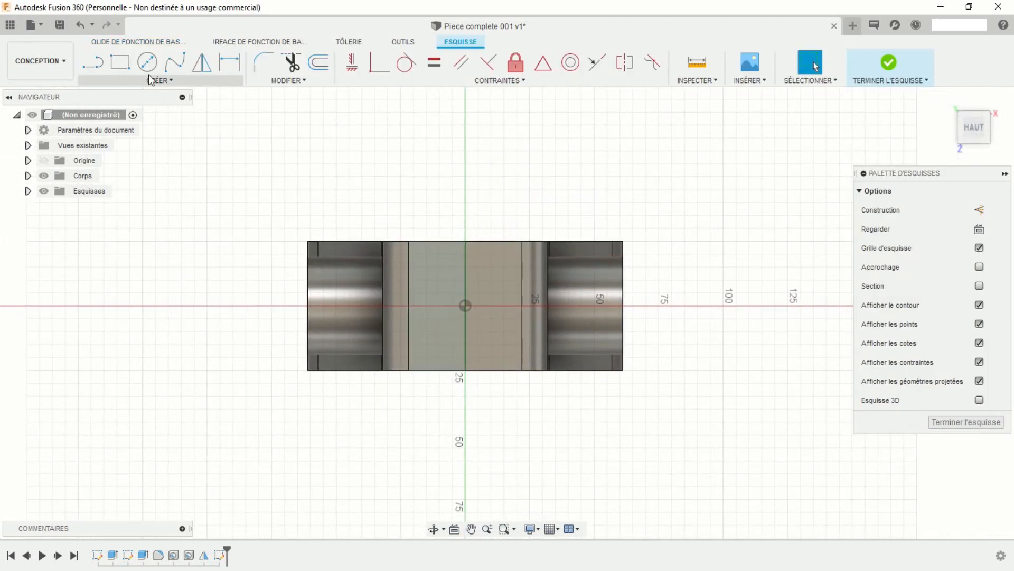
pyautogui.click(147, 62)
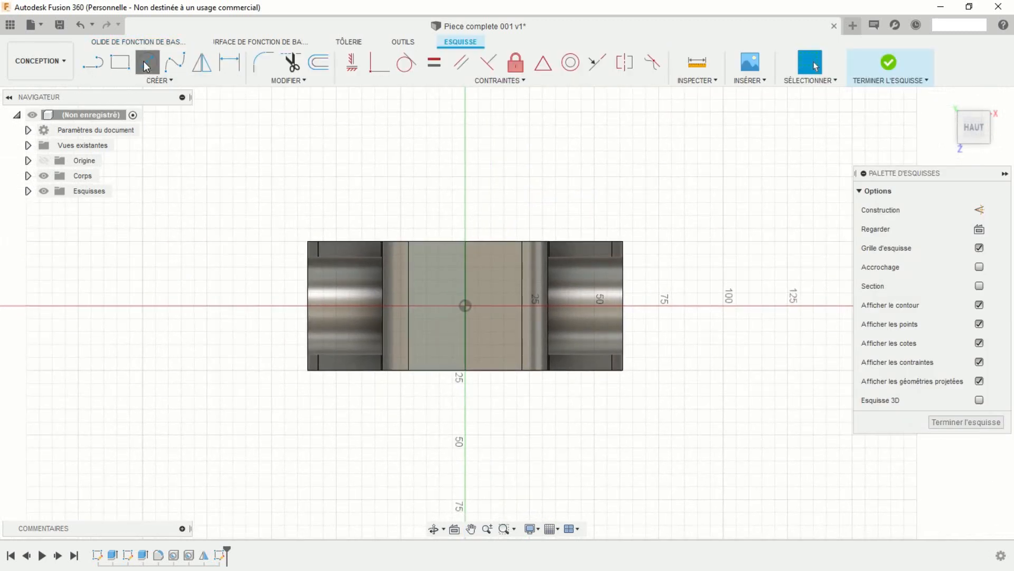
pyautogui.click(465, 305)
pyautogui.write('3')
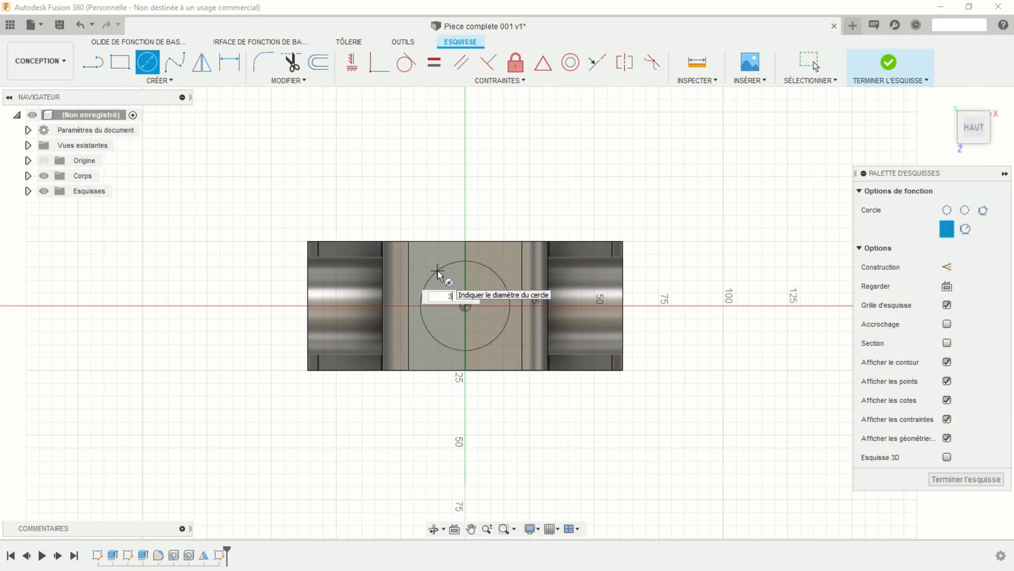
pyautogui.write('2')
pyautogui.press('Return')
pyautogui.press('Escape')
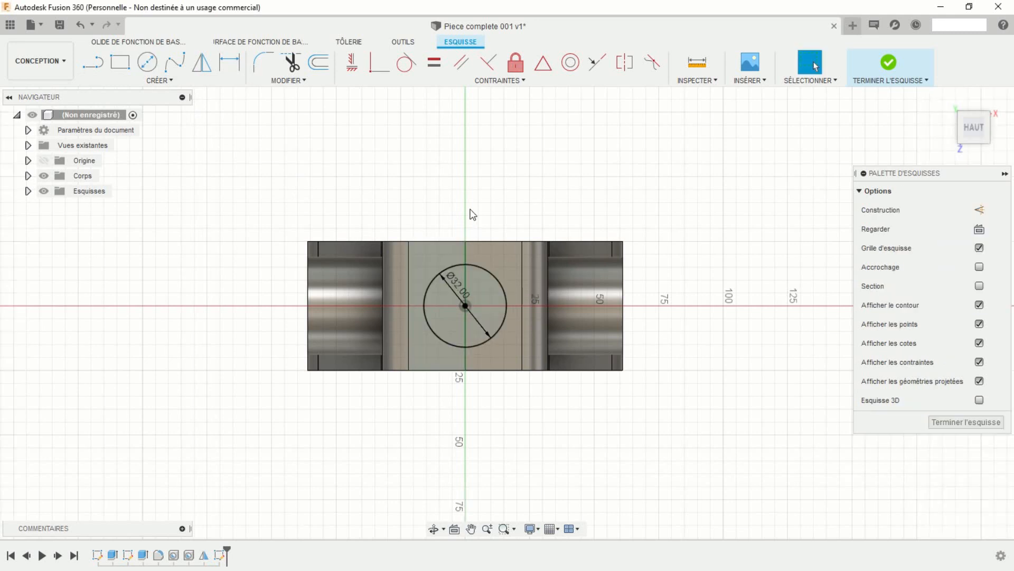
pyautogui.click(881, 71)
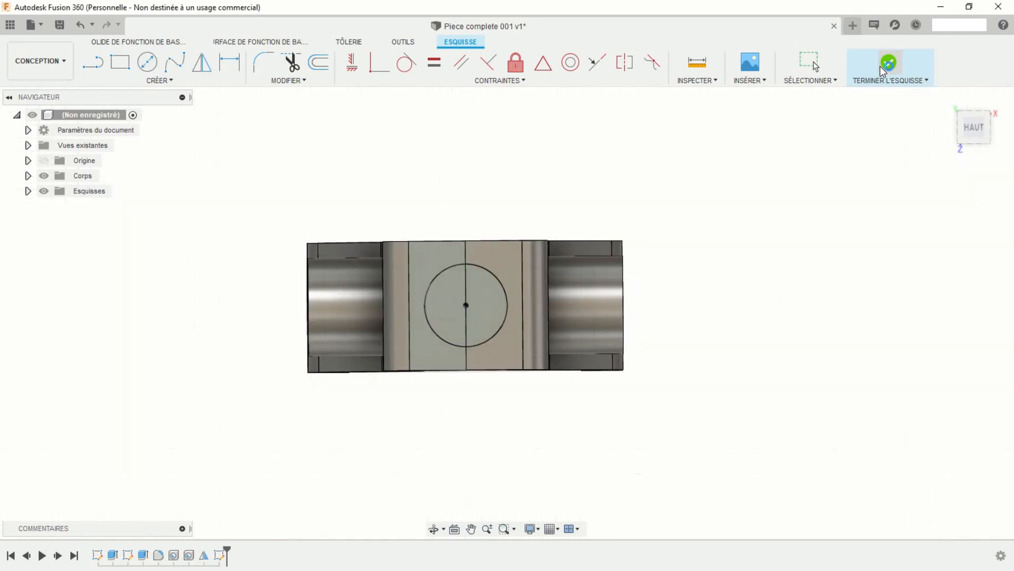
# Step: Extrude both halves of the sketched circle 5 mm upward from the top face
pyautogui.moveTo(532, 421); pyautogui.dragTo(469, 392, button='middle')
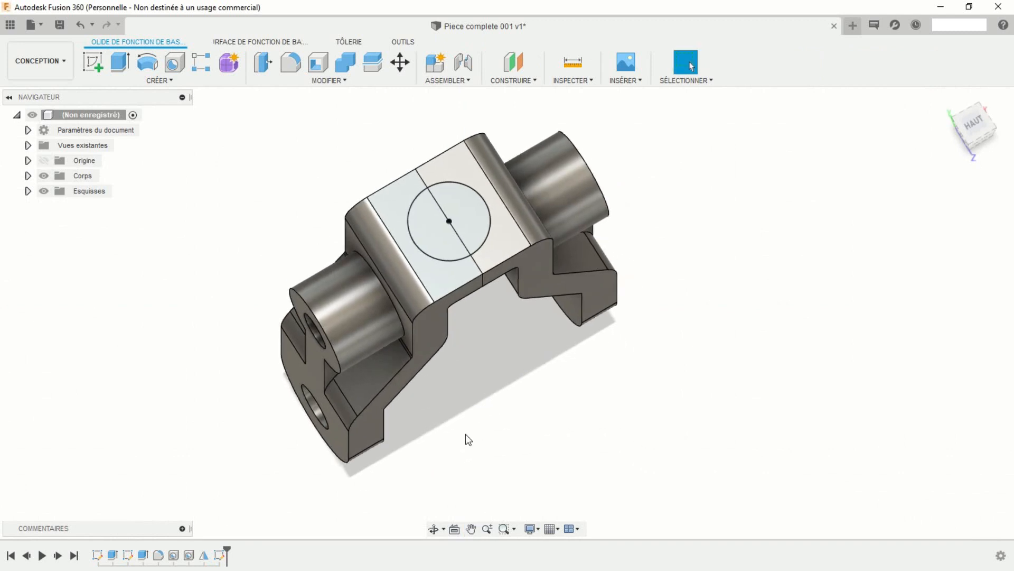
pyautogui.keyDown('shift'); pyautogui.moveTo(465, 434); pyautogui.dragTo(464, 413, button='middle'); pyautogui.keyUp('shift')
pyautogui.click(120, 62)
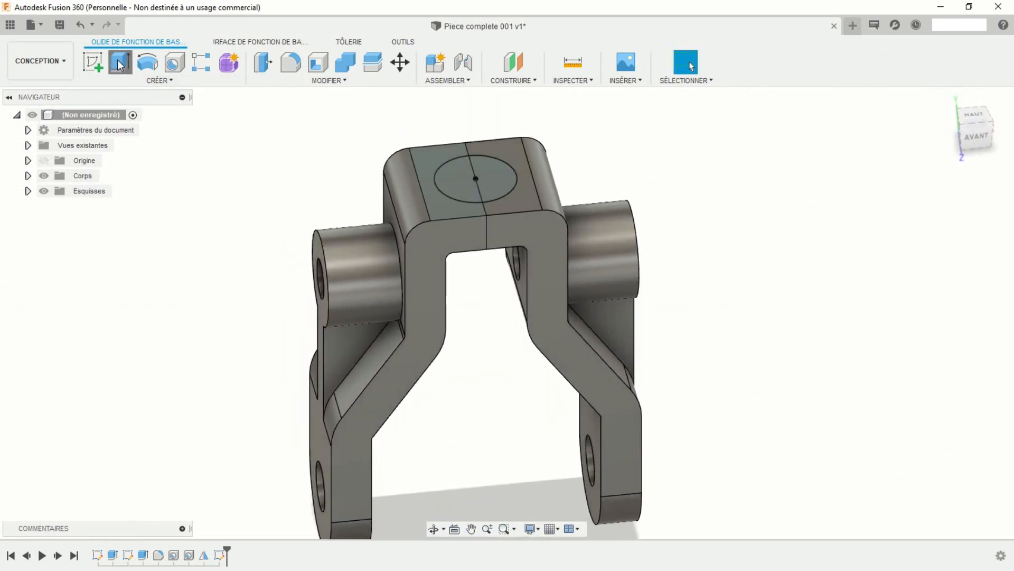
pyautogui.click(452, 179)
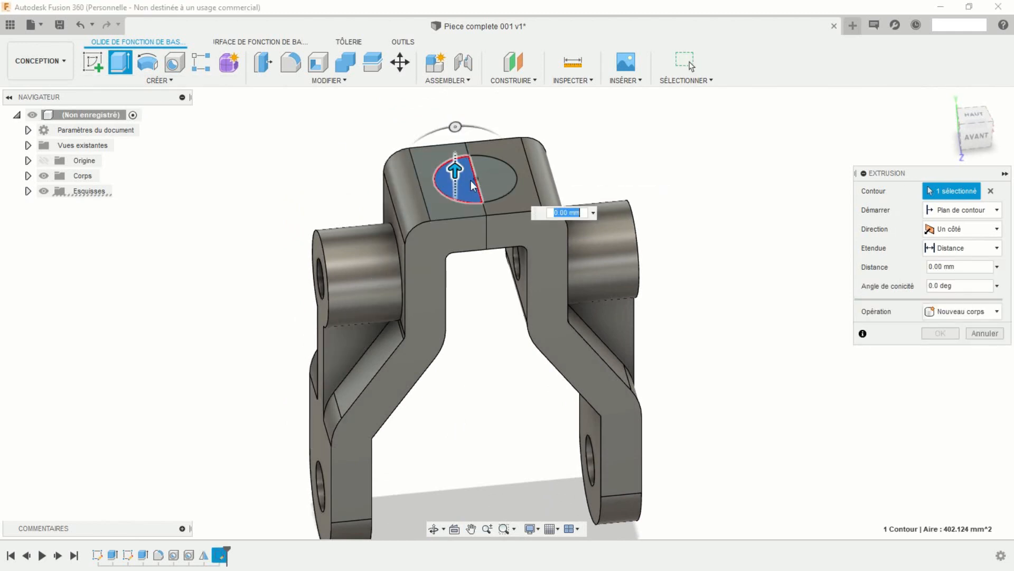
pyautogui.click(502, 181)
pyautogui.moveTo(496, 168); pyautogui.dragTo(497, 155)
pyautogui.press('Return')
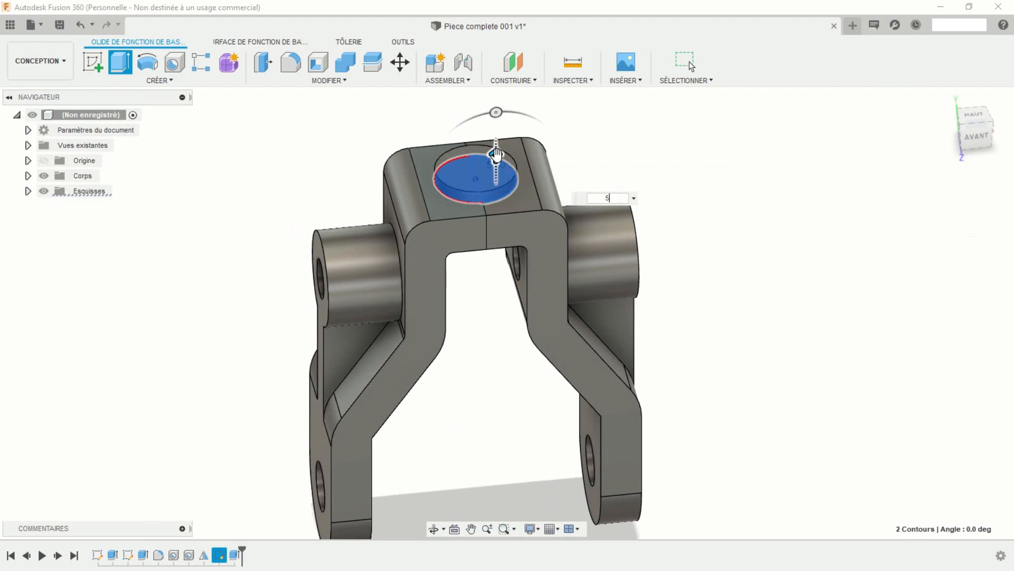
# Step: Place a simple 16 mm diameter hole on the raised disc's top face, with its extent through all
pyautogui.scroll(-2, 520, 301)
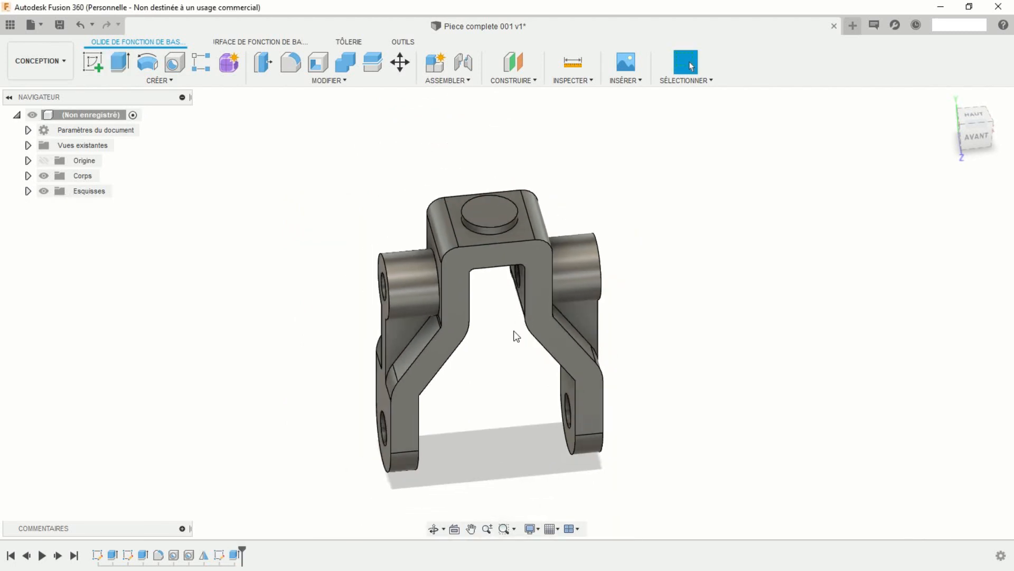
pyautogui.keyDown('shift'); pyautogui.moveTo(514, 335); pyautogui.dragTo(428, 361, button='middle'); pyautogui.keyUp('shift')
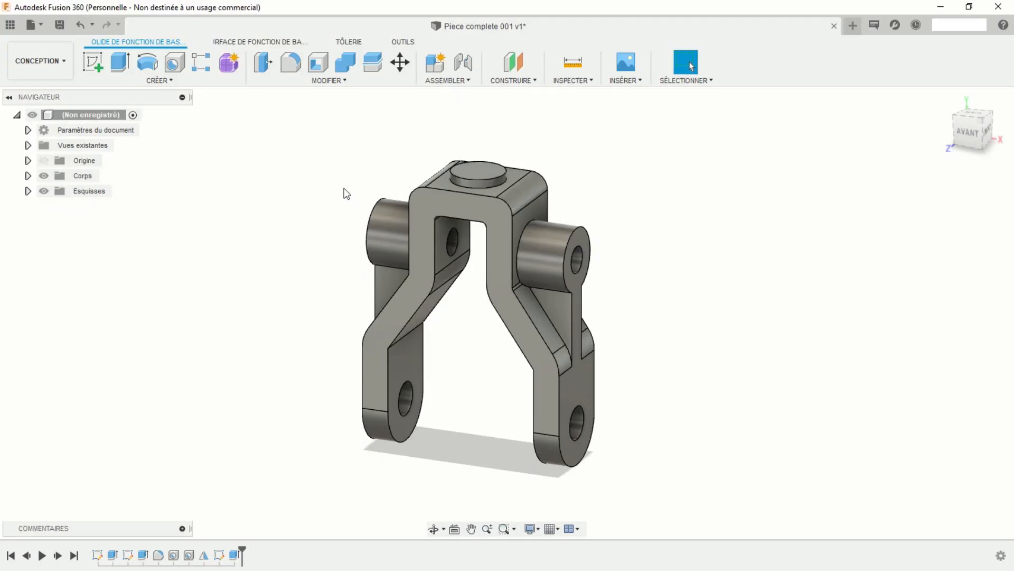
pyautogui.keyDown('shift'); pyautogui.moveTo(323, 188); pyautogui.dragTo(321, 258, button='middle'); pyautogui.keyUp('shift')
pyautogui.scroll(3, 332, 256)
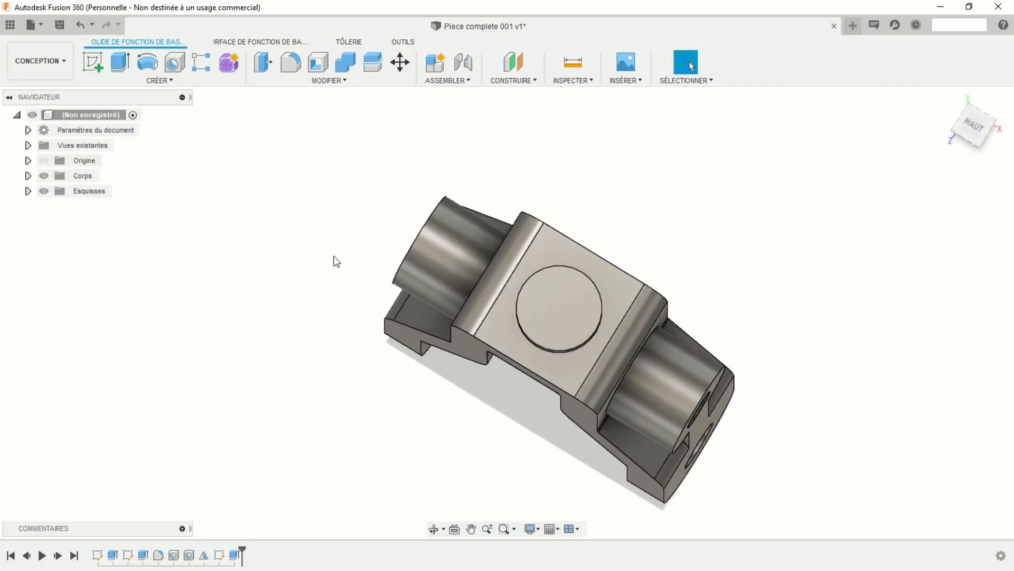
pyautogui.moveTo(379, 269); pyautogui.dragTo(285, 227, button='middle')
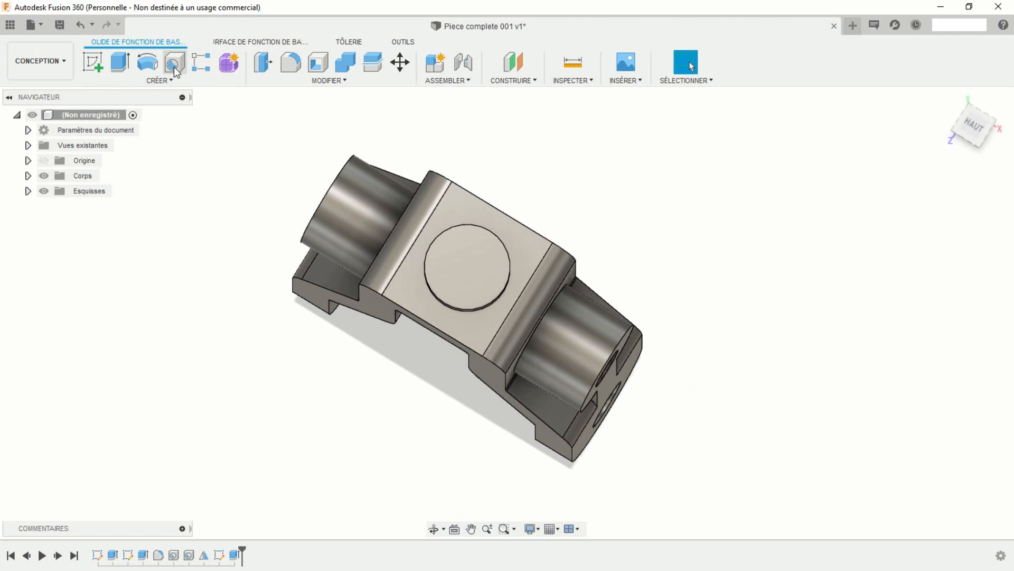
pyautogui.click(173, 65)
pyautogui.click(460, 267)
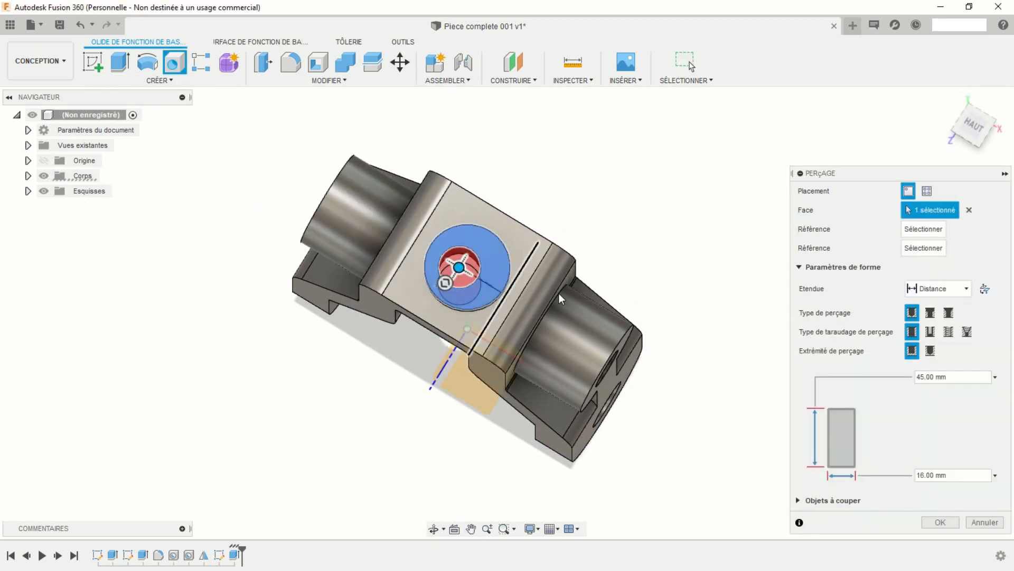
pyautogui.click(943, 290)
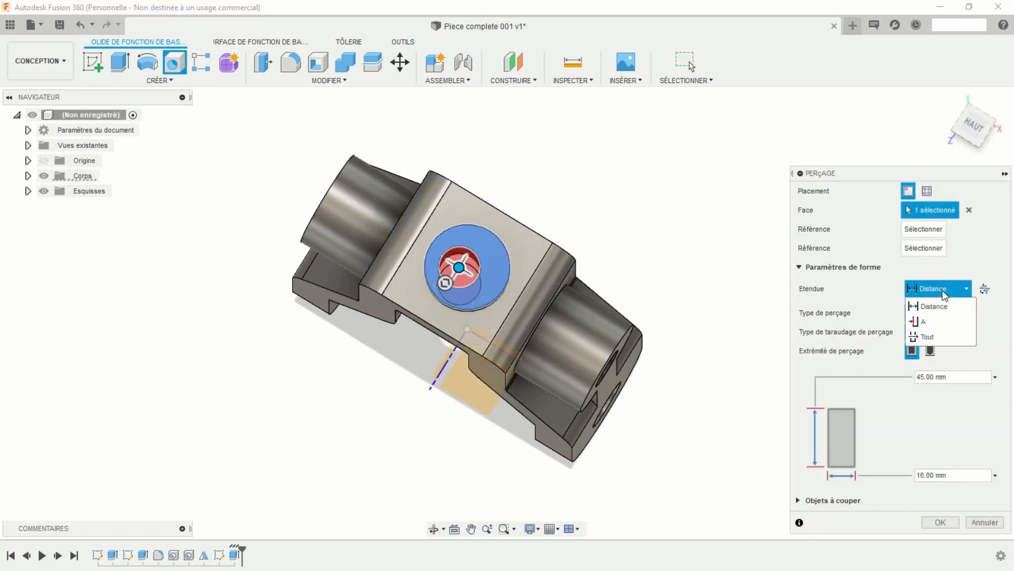
pyautogui.click(929, 335)
# Step: Move the hole's centre point onto the centre of the raised disc and create the hole
pyautogui.scroll(2, 574, 221)
pyautogui.scroll(5, 516, 217)
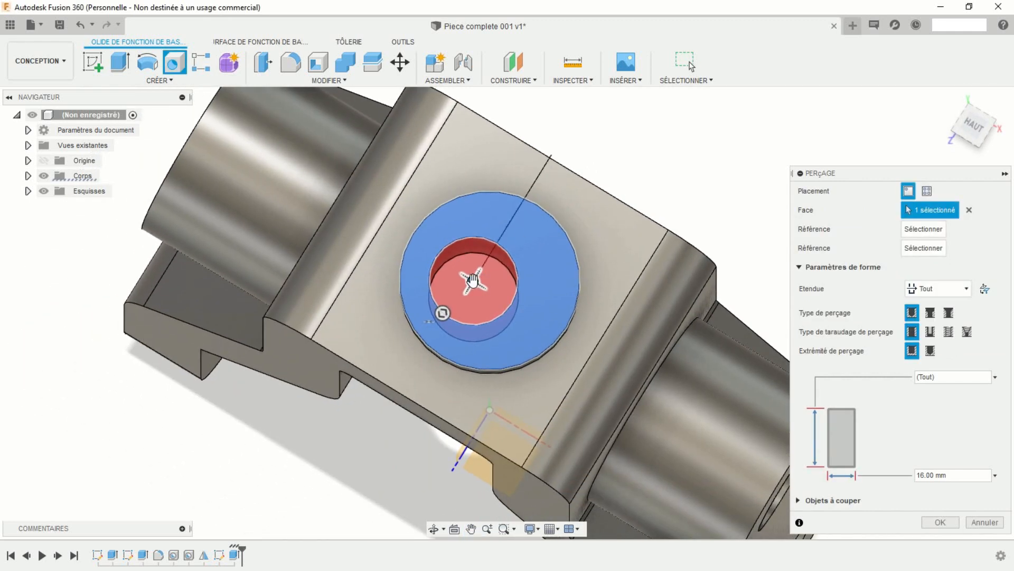
pyautogui.moveTo(473, 284); pyautogui.dragTo(488, 292)
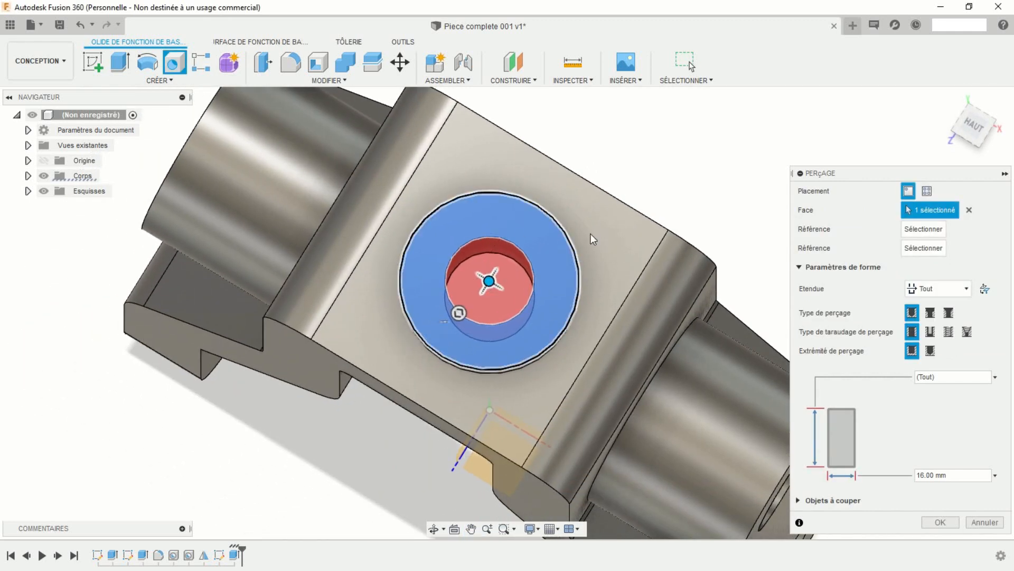
pyautogui.click(941, 522)
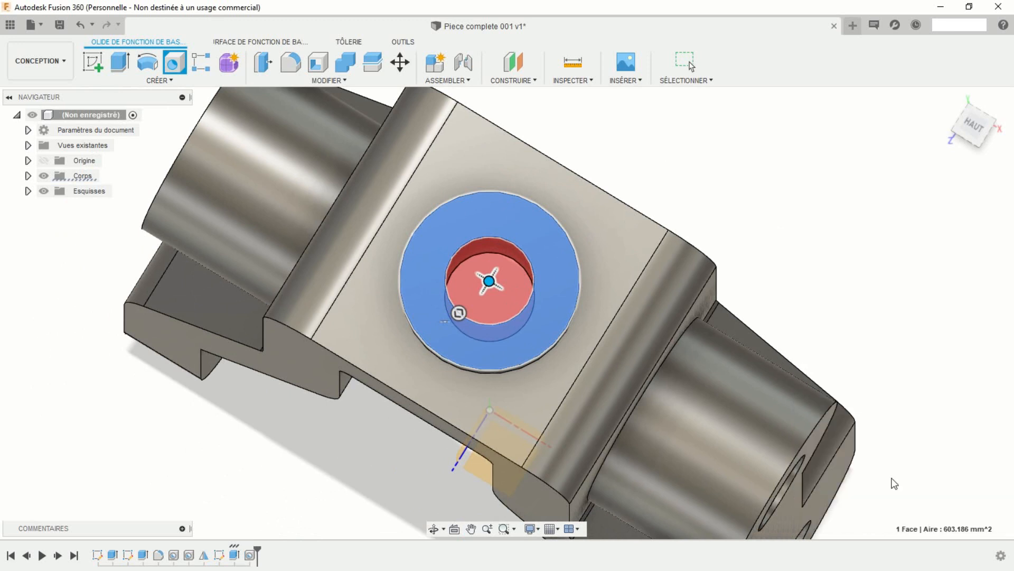
pyautogui.scroll(-5, 638, 191)
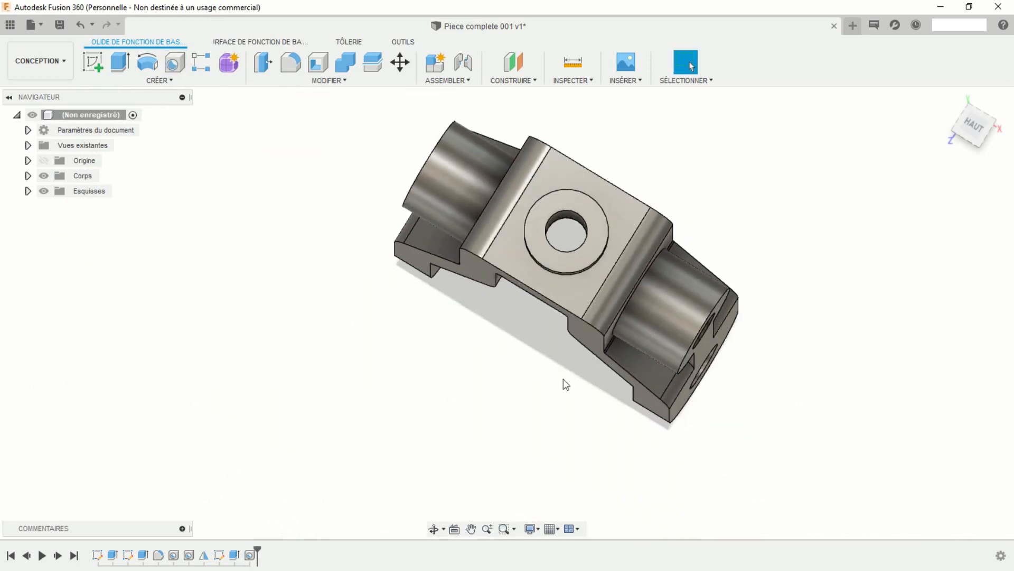
pyautogui.keyDown('shift'); pyautogui.moveTo(563, 383); pyautogui.dragTo(63, 378, button='middle'); pyautogui.keyUp('shift')
pyautogui.scroll(-3, 541, 347)
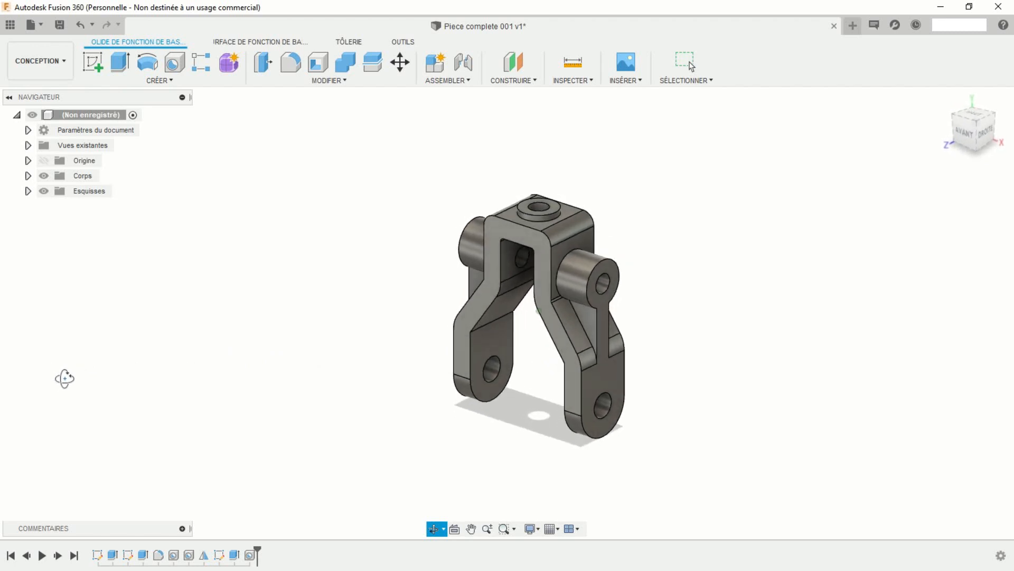